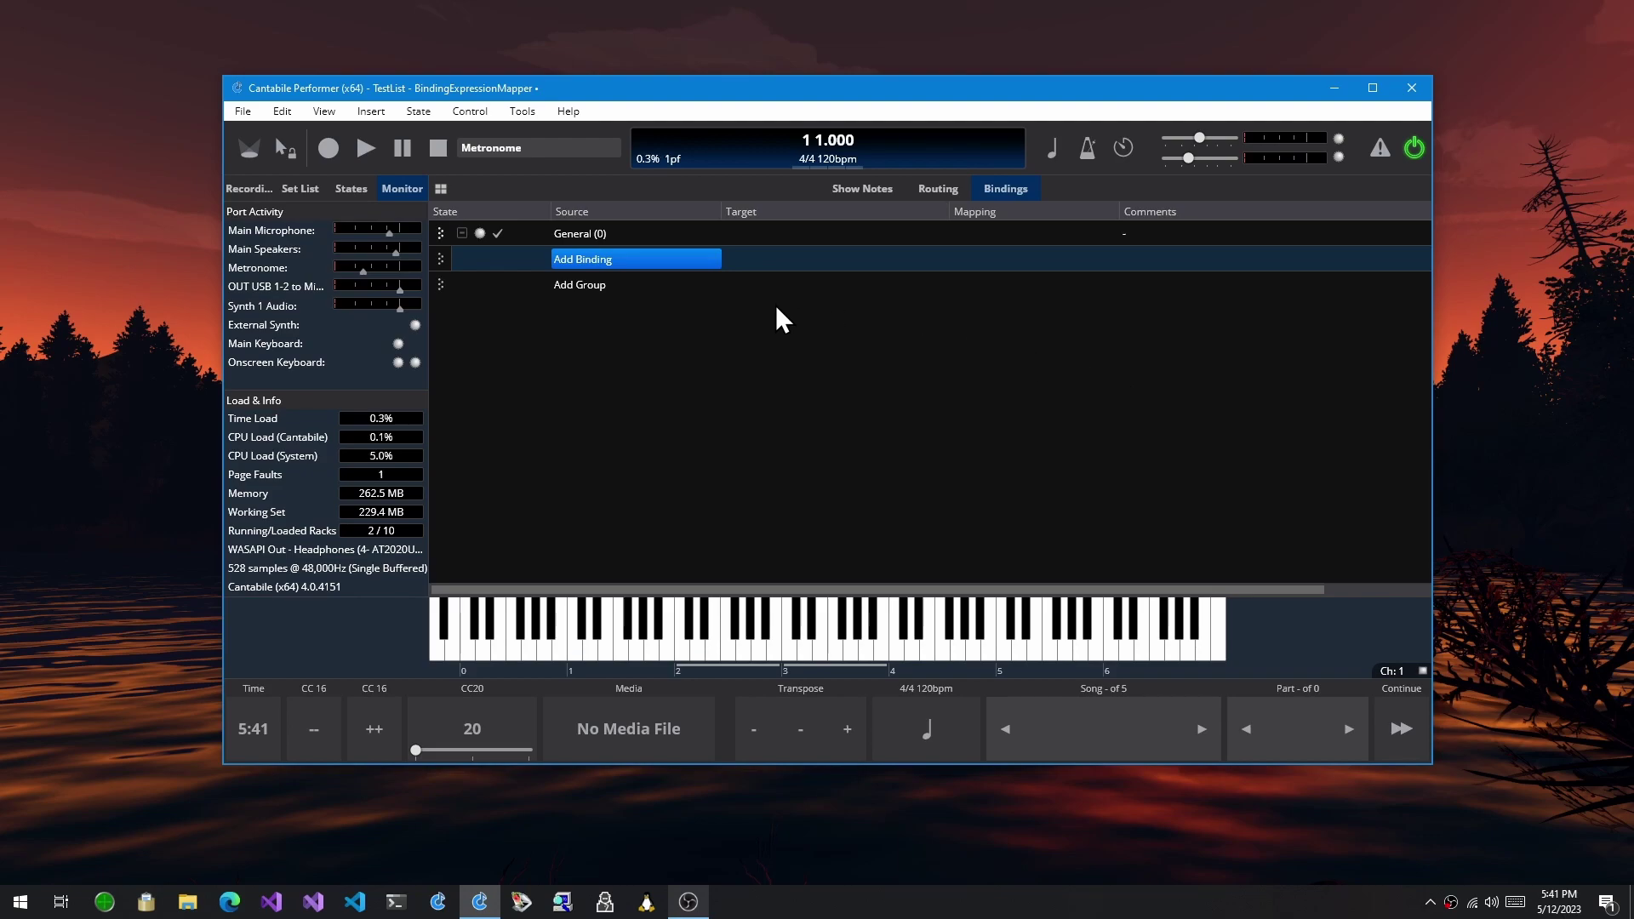
# Add a new binding with Master Levels as its source object and Output Gain as its source point
pyautogui.click(699, 260)
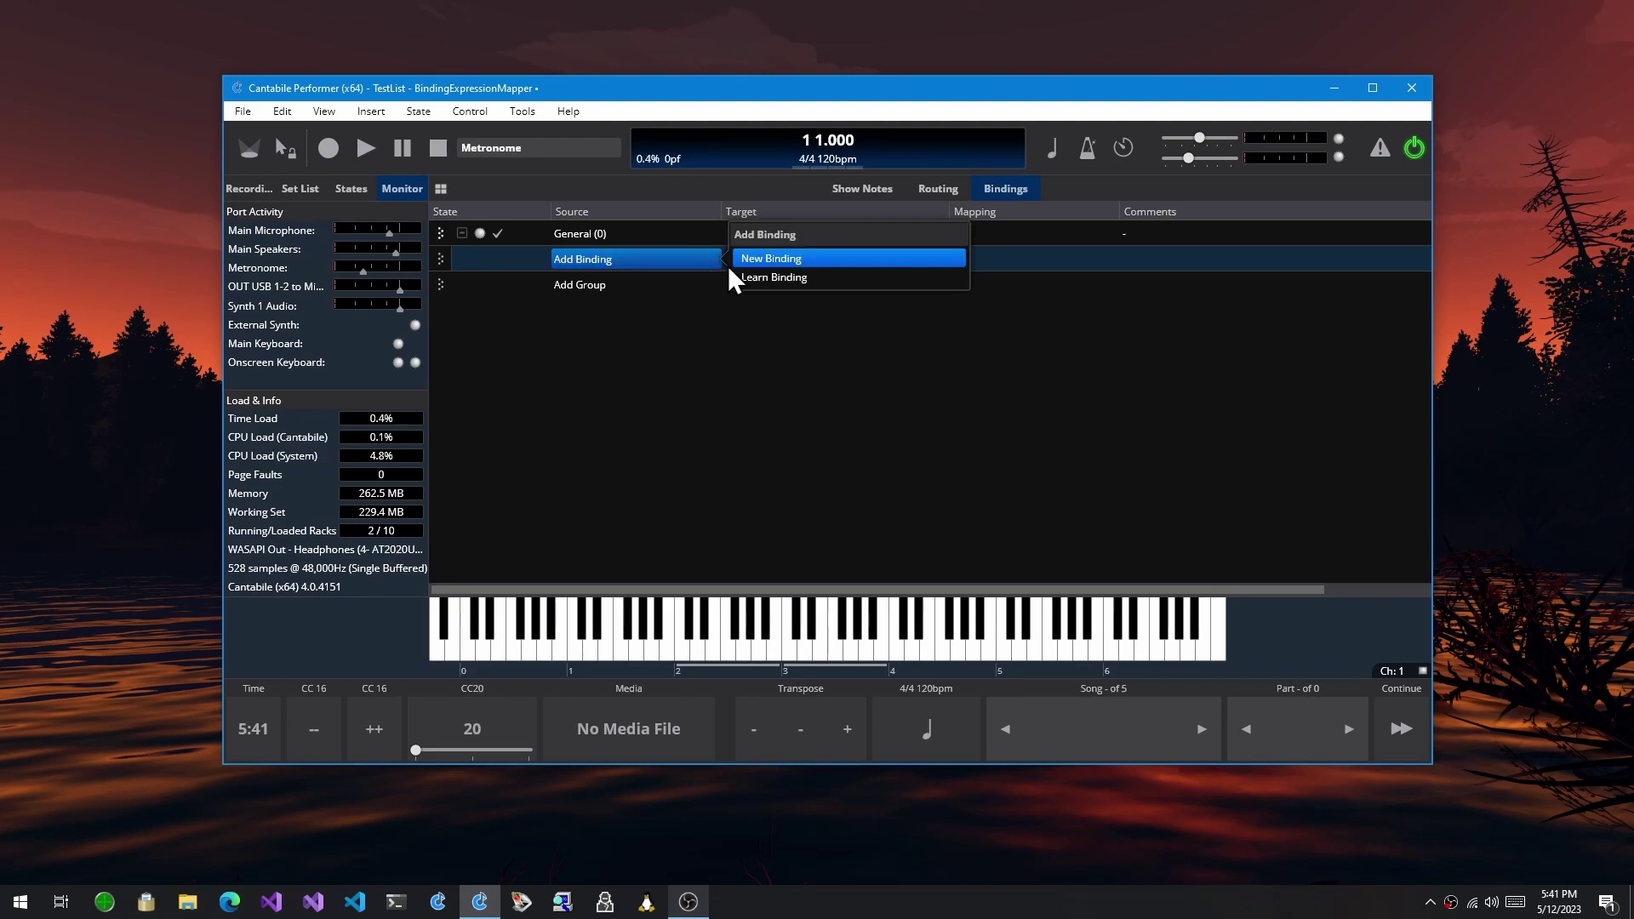
pyautogui.click(774, 256)
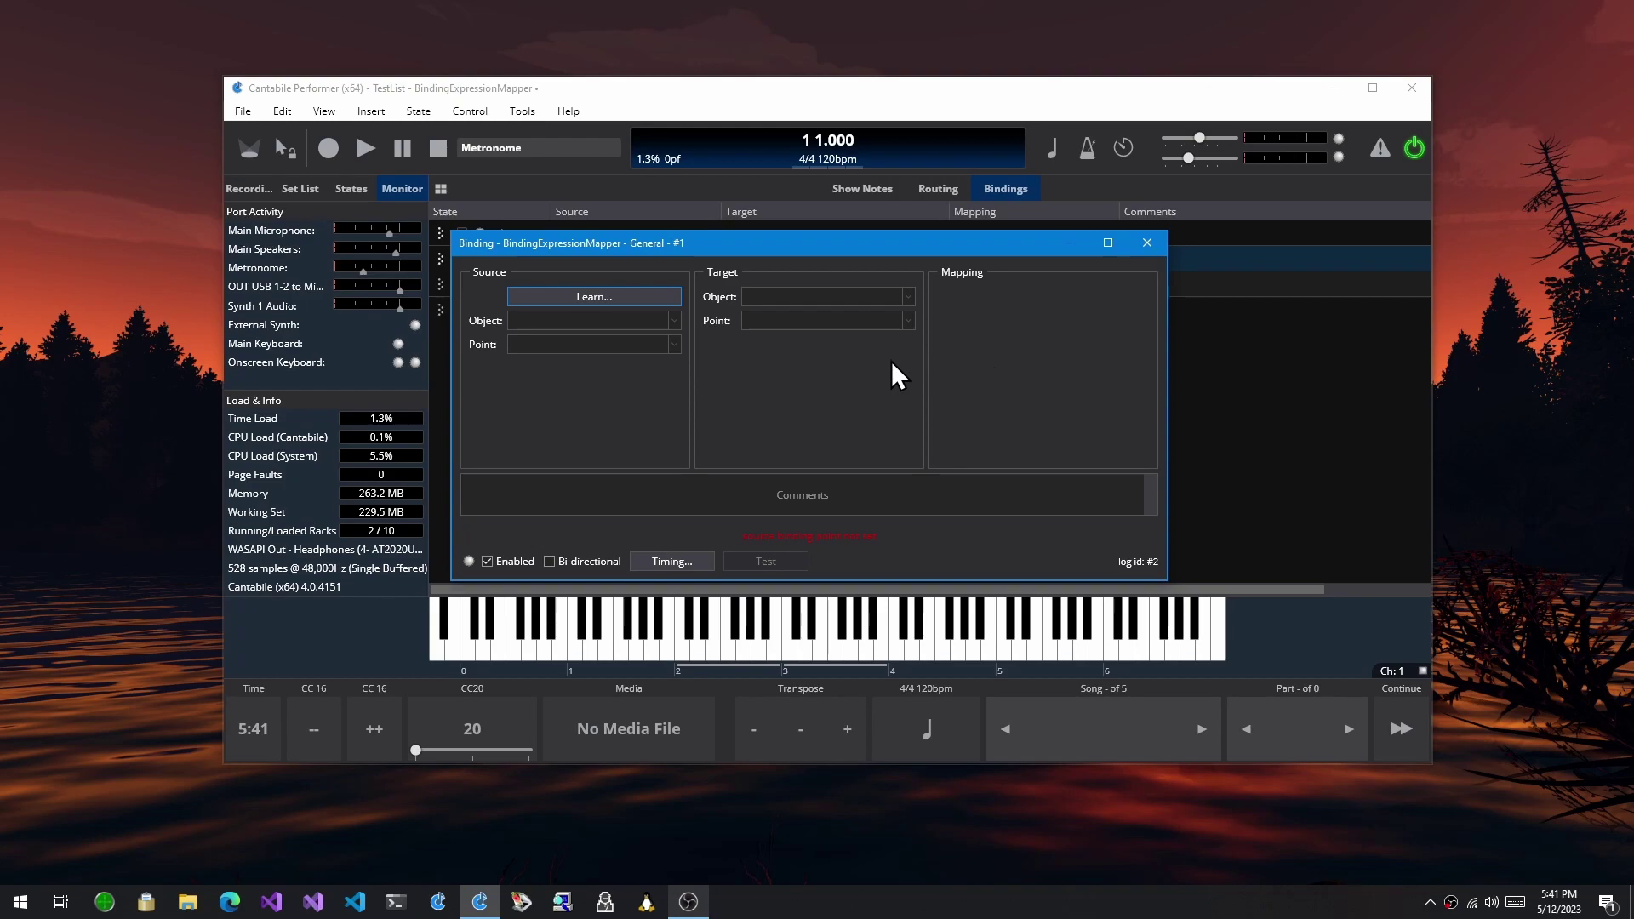
pyautogui.click(623, 322)
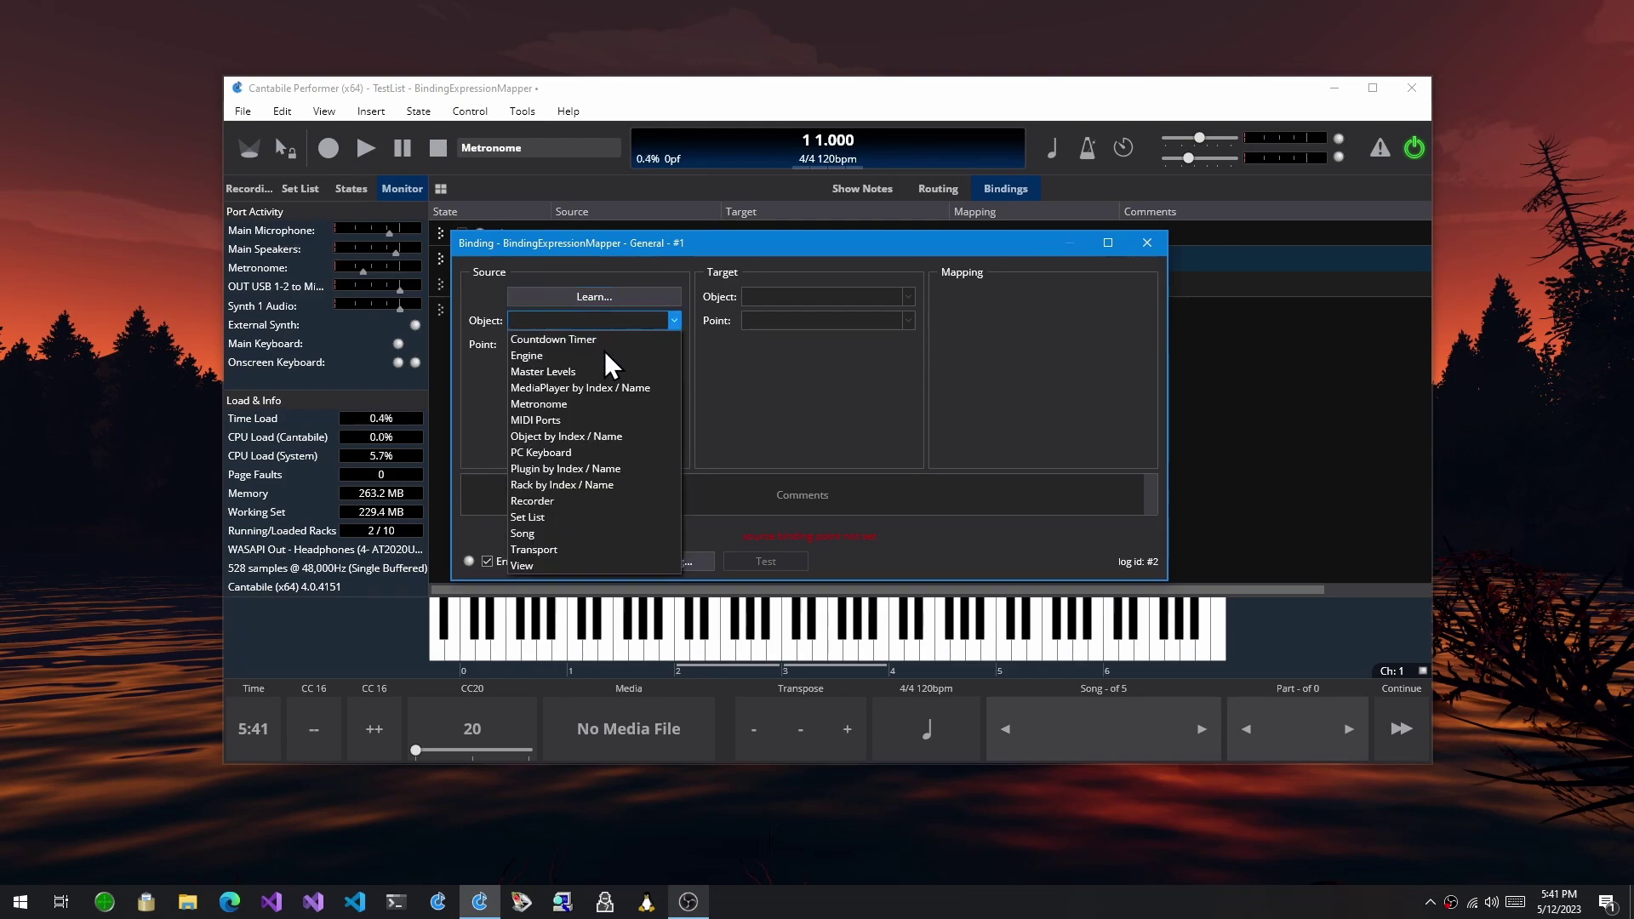
pyautogui.click(595, 371)
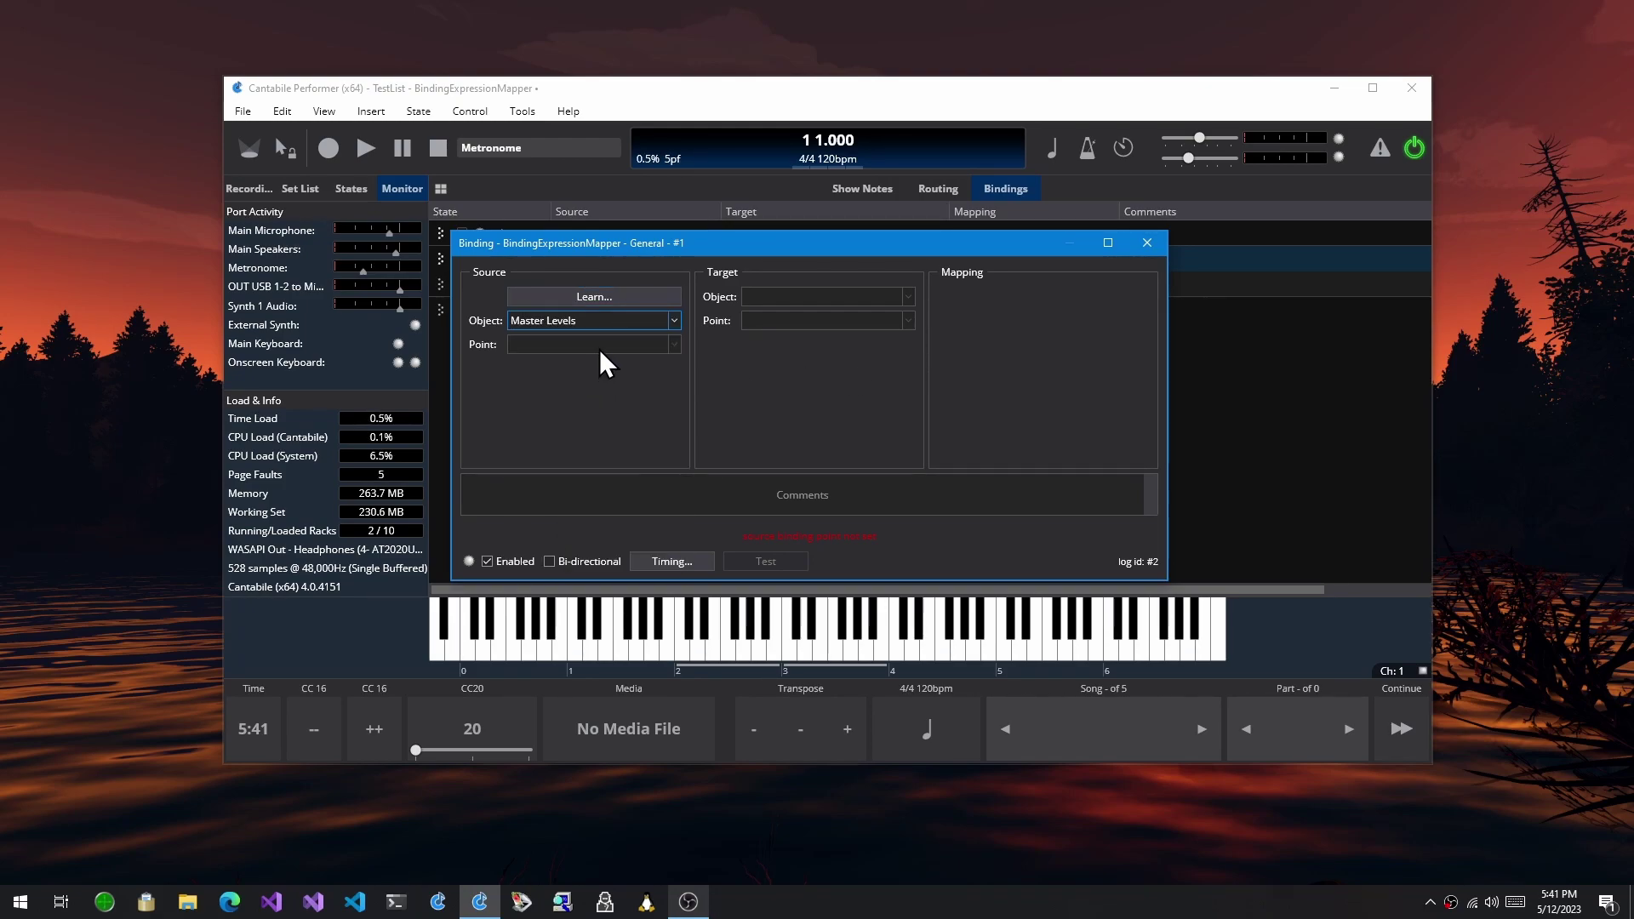
pyautogui.click(600, 347)
pyautogui.click(569, 412)
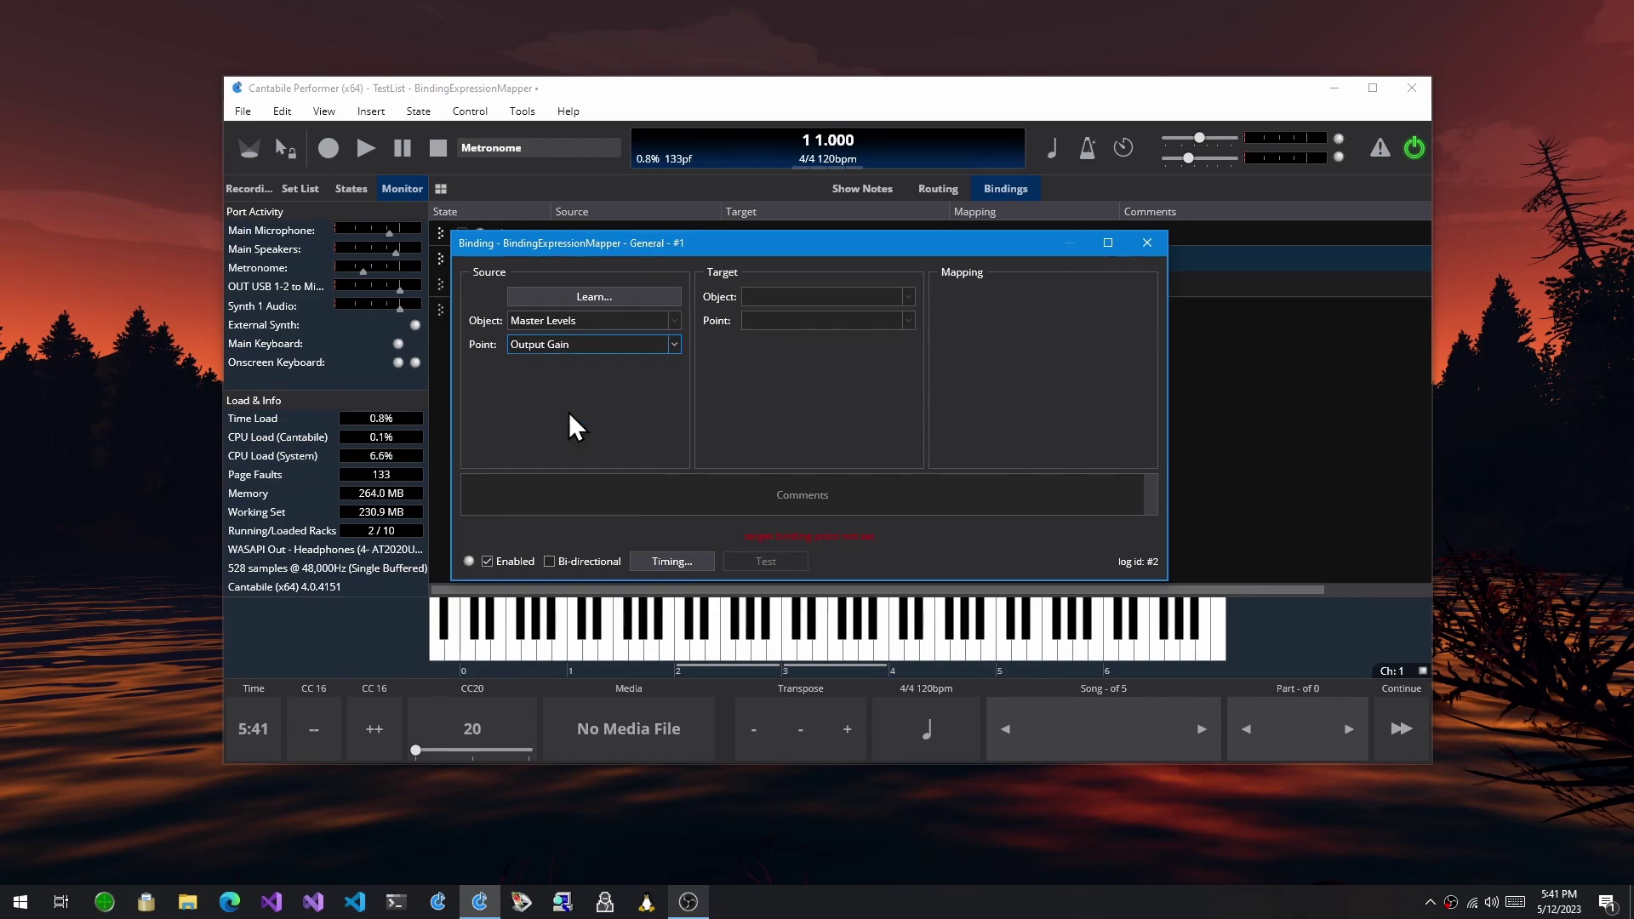
# Set the binding's target object to Master Levels and its target point to Input Gain
pyautogui.click(829, 292)
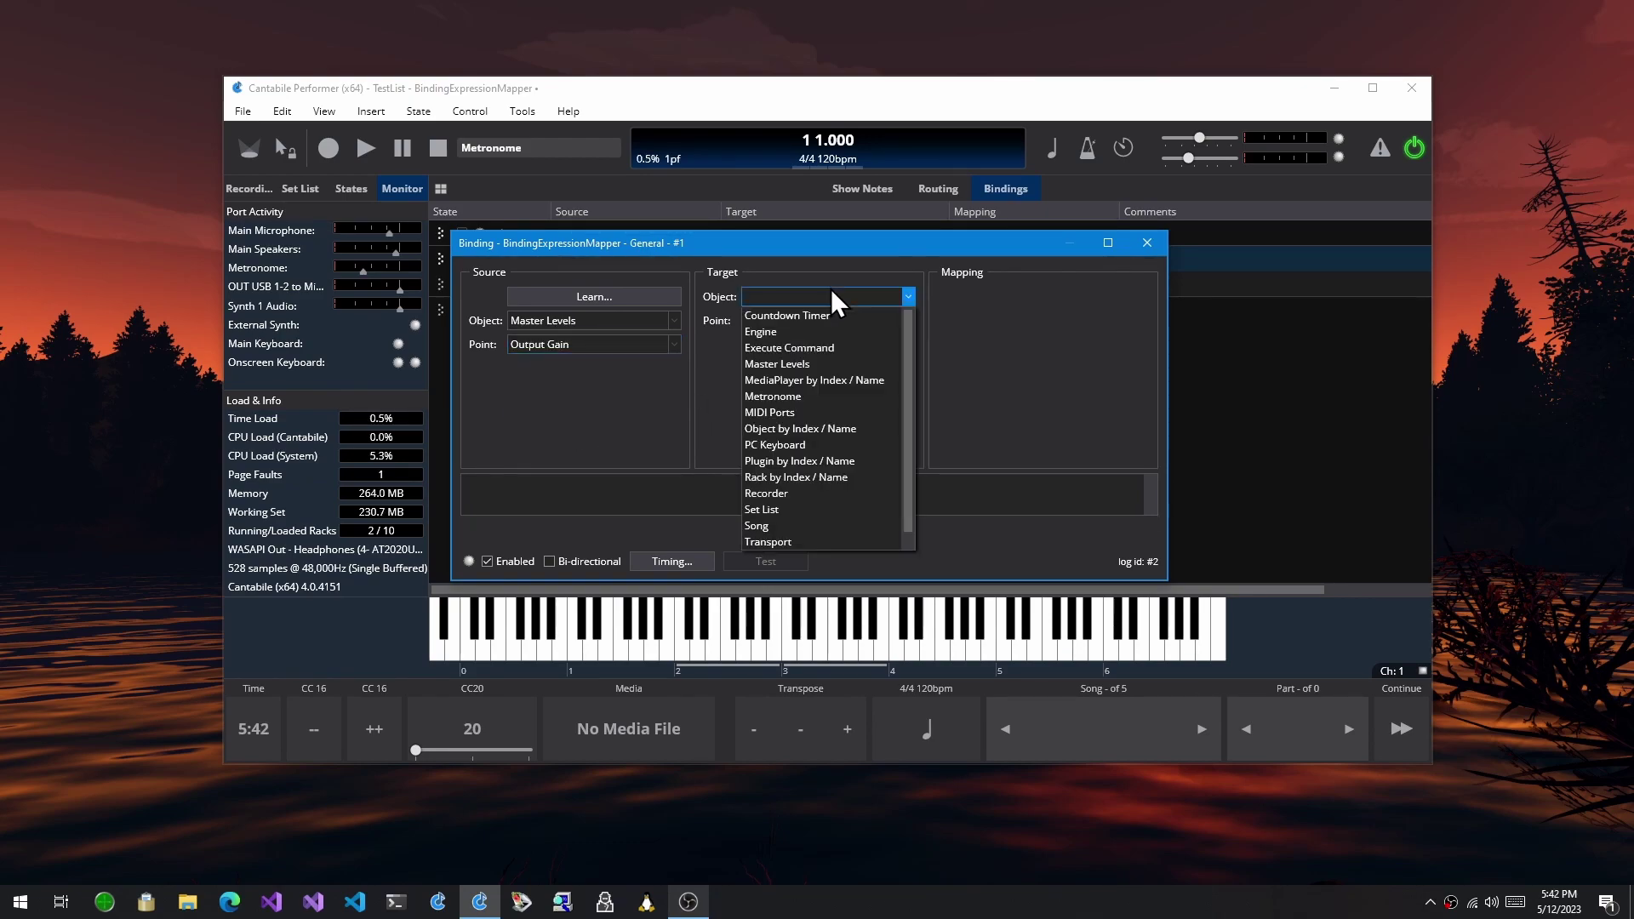
pyautogui.click(805, 364)
pyautogui.click(806, 324)
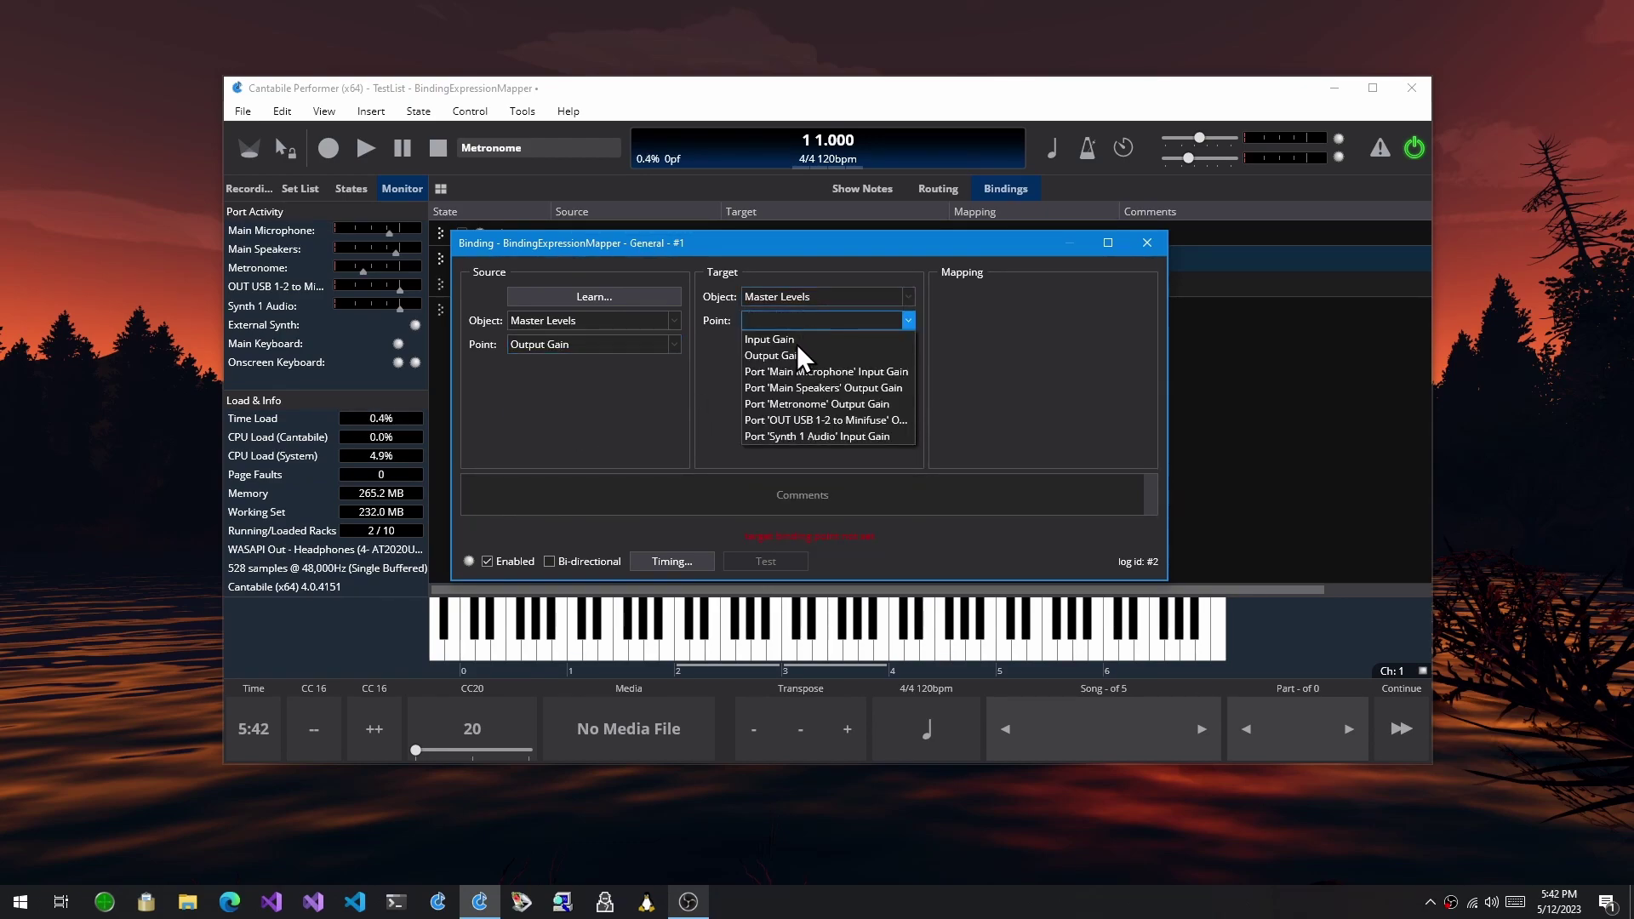
pyautogui.click(796, 346)
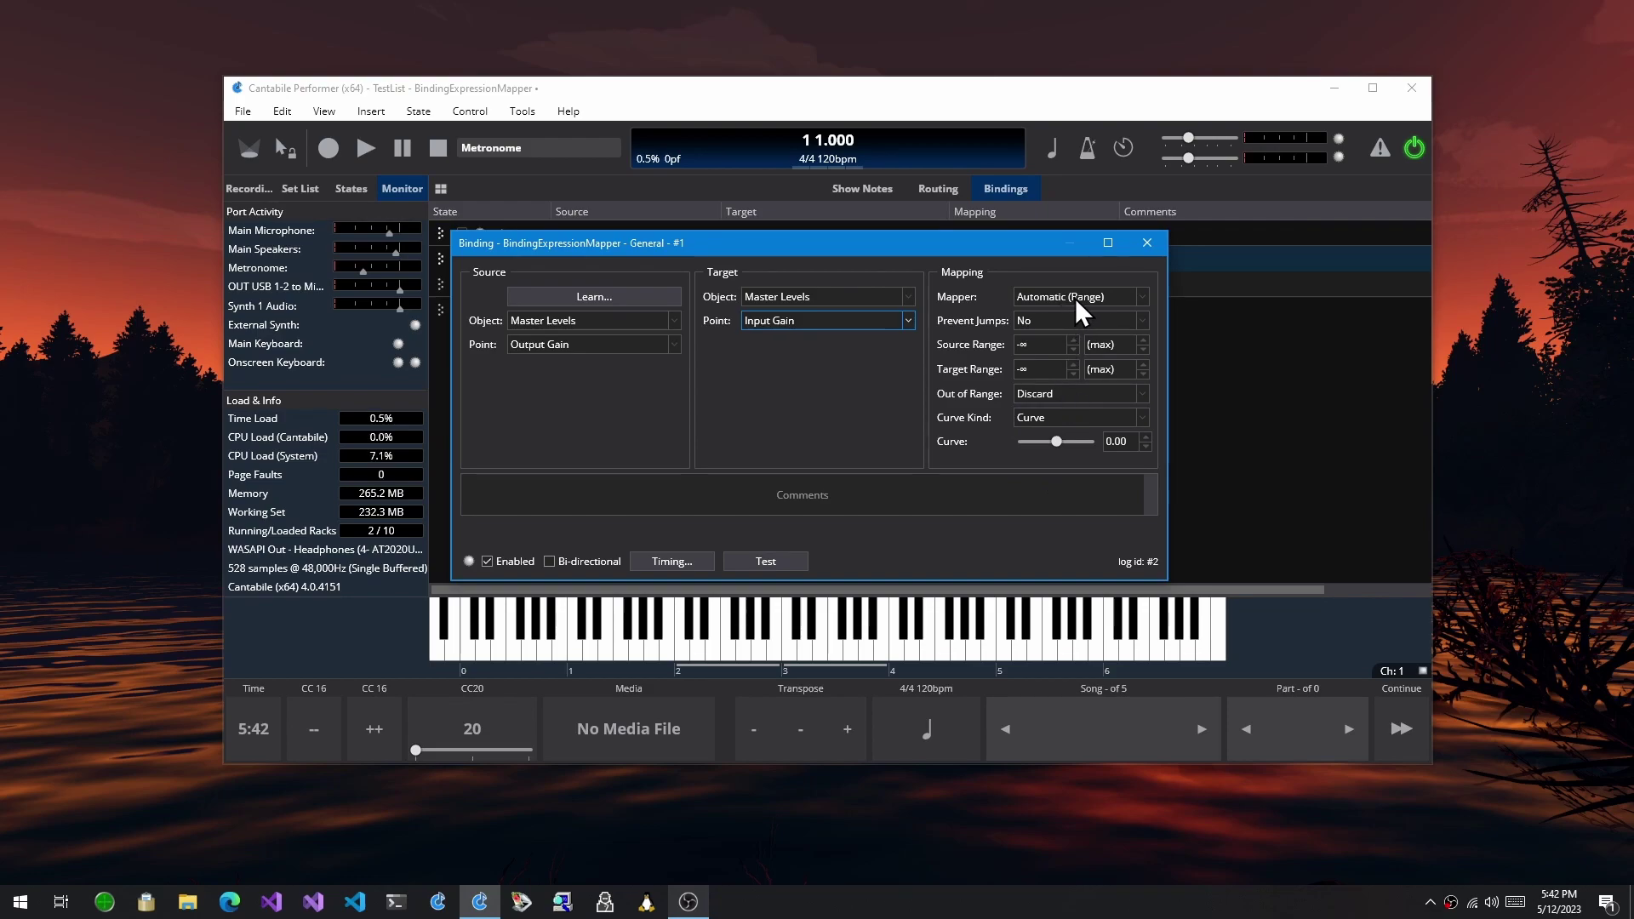
# Keep the mapper on Automatic (Range) and test the binding by moving the master output gain to about -14.6 dB
pyautogui.click(1134, 296)
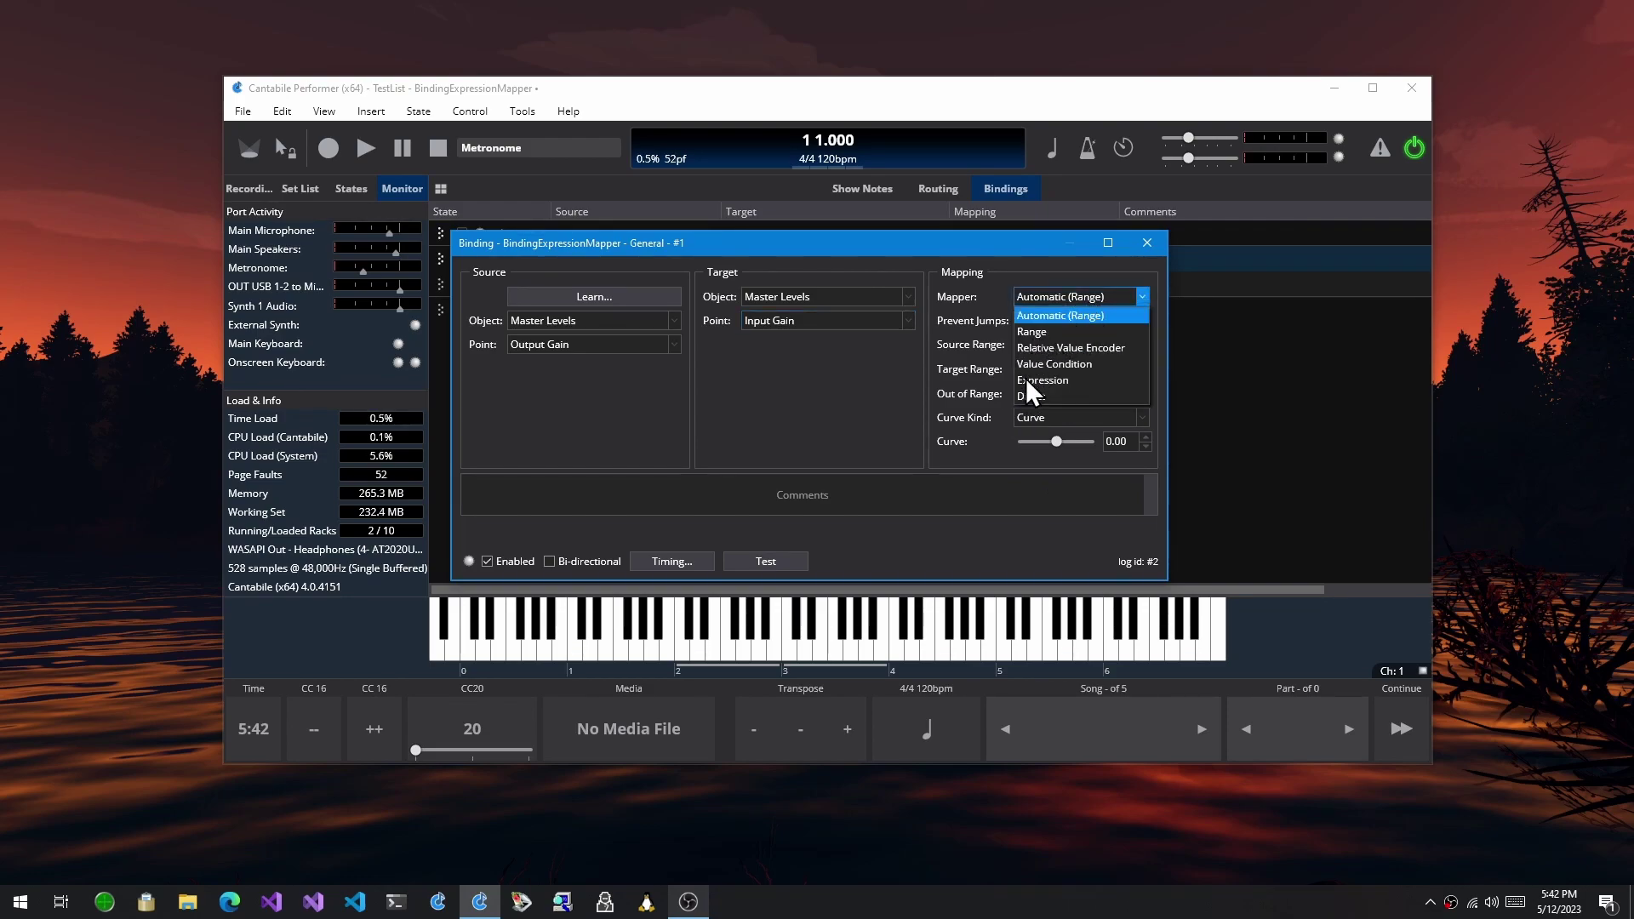
pyautogui.click(1035, 315)
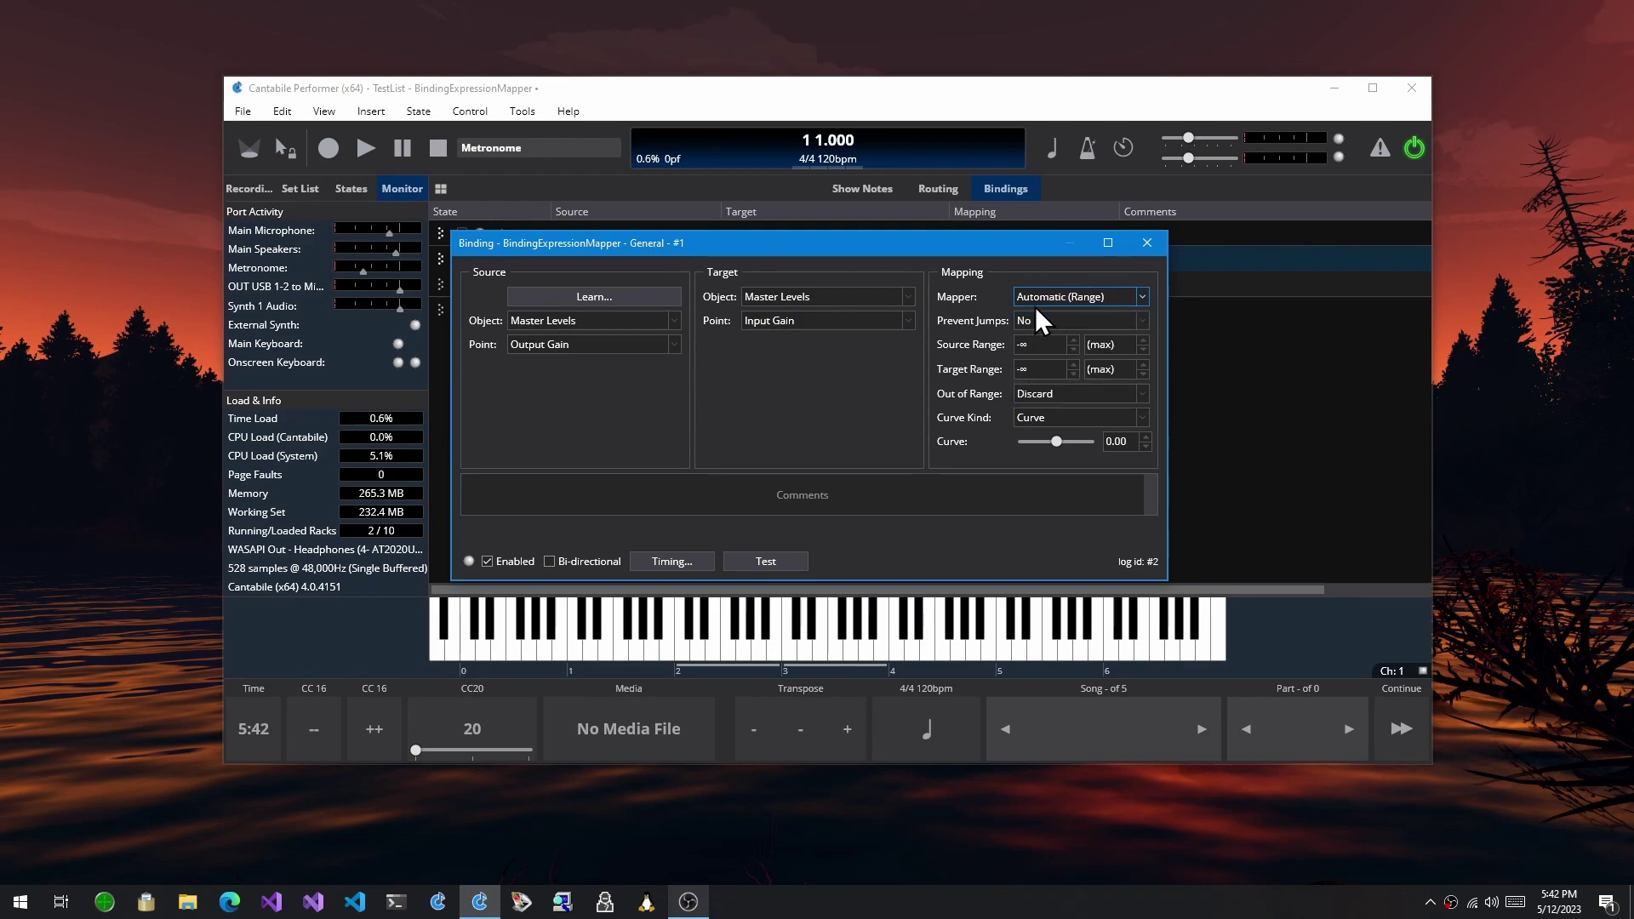
pyautogui.click(1188, 160)
pyautogui.moveTo(1190, 140)
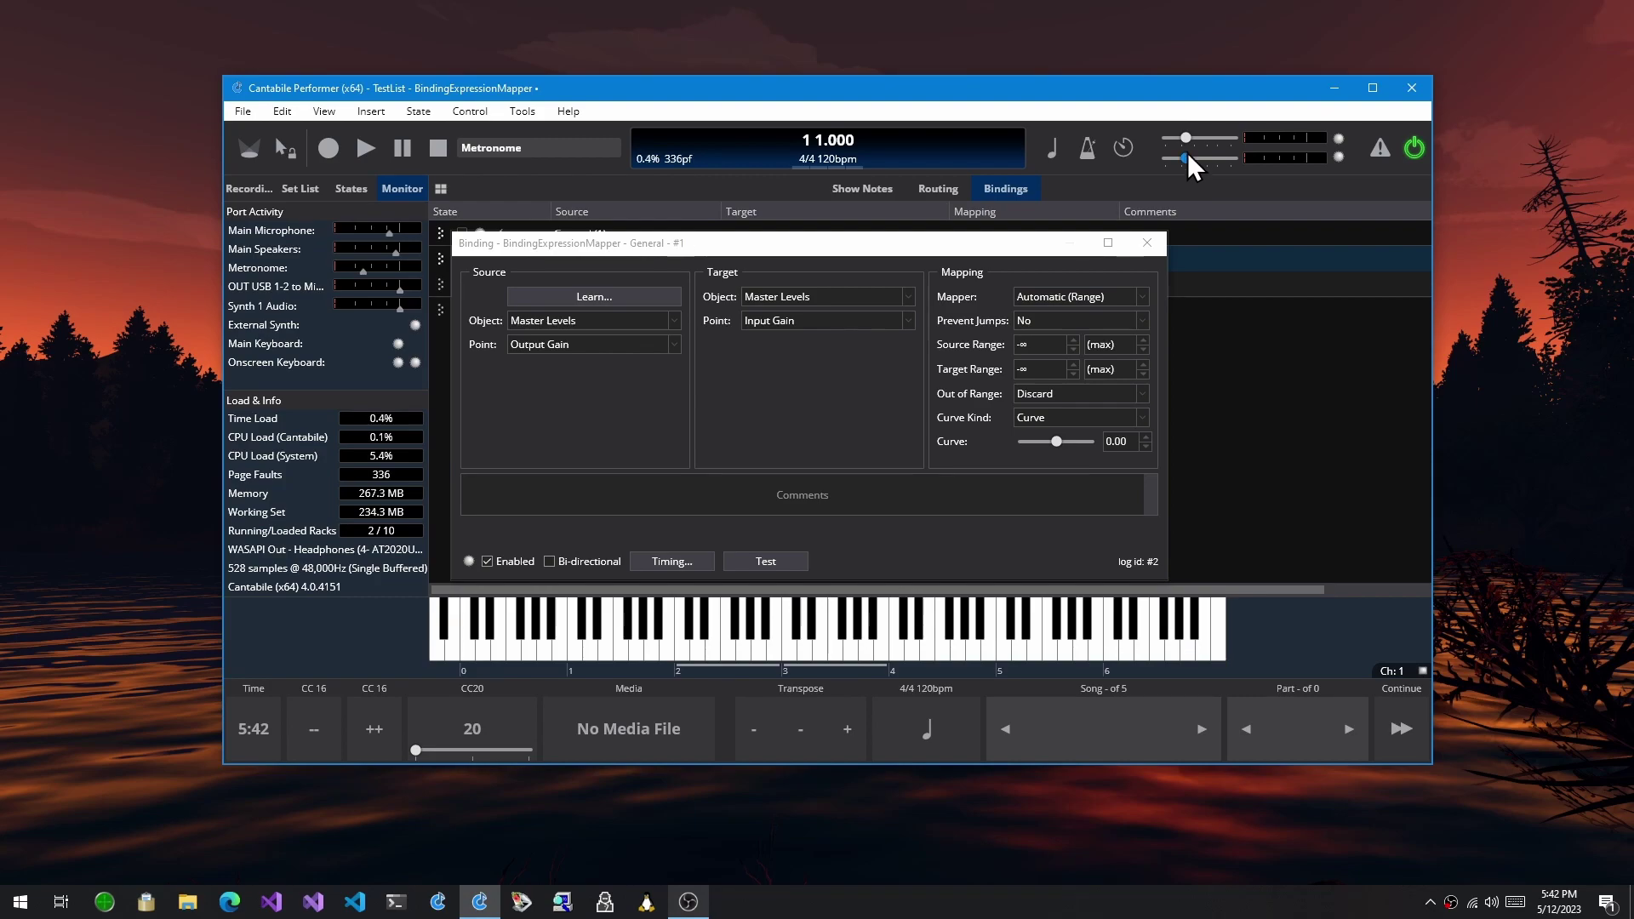
pyautogui.moveTo(1183, 159); pyautogui.dragTo(1209, 217)
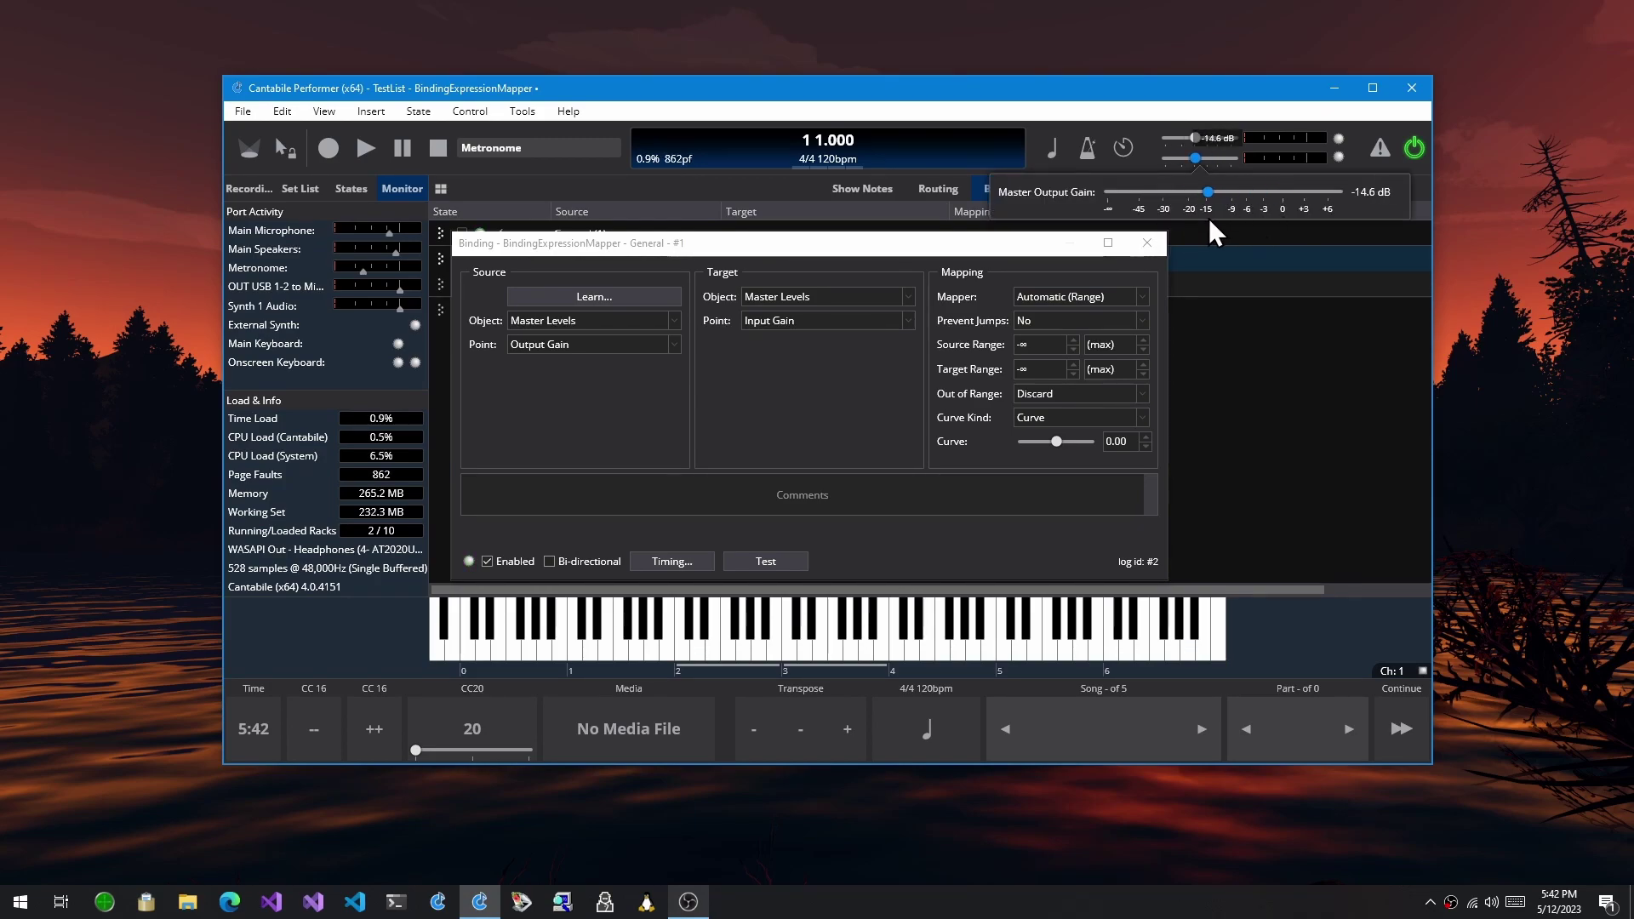
# Change the mapper to Expression with the result Input, and test it by varying the master output gain
pyautogui.click(1055, 296)
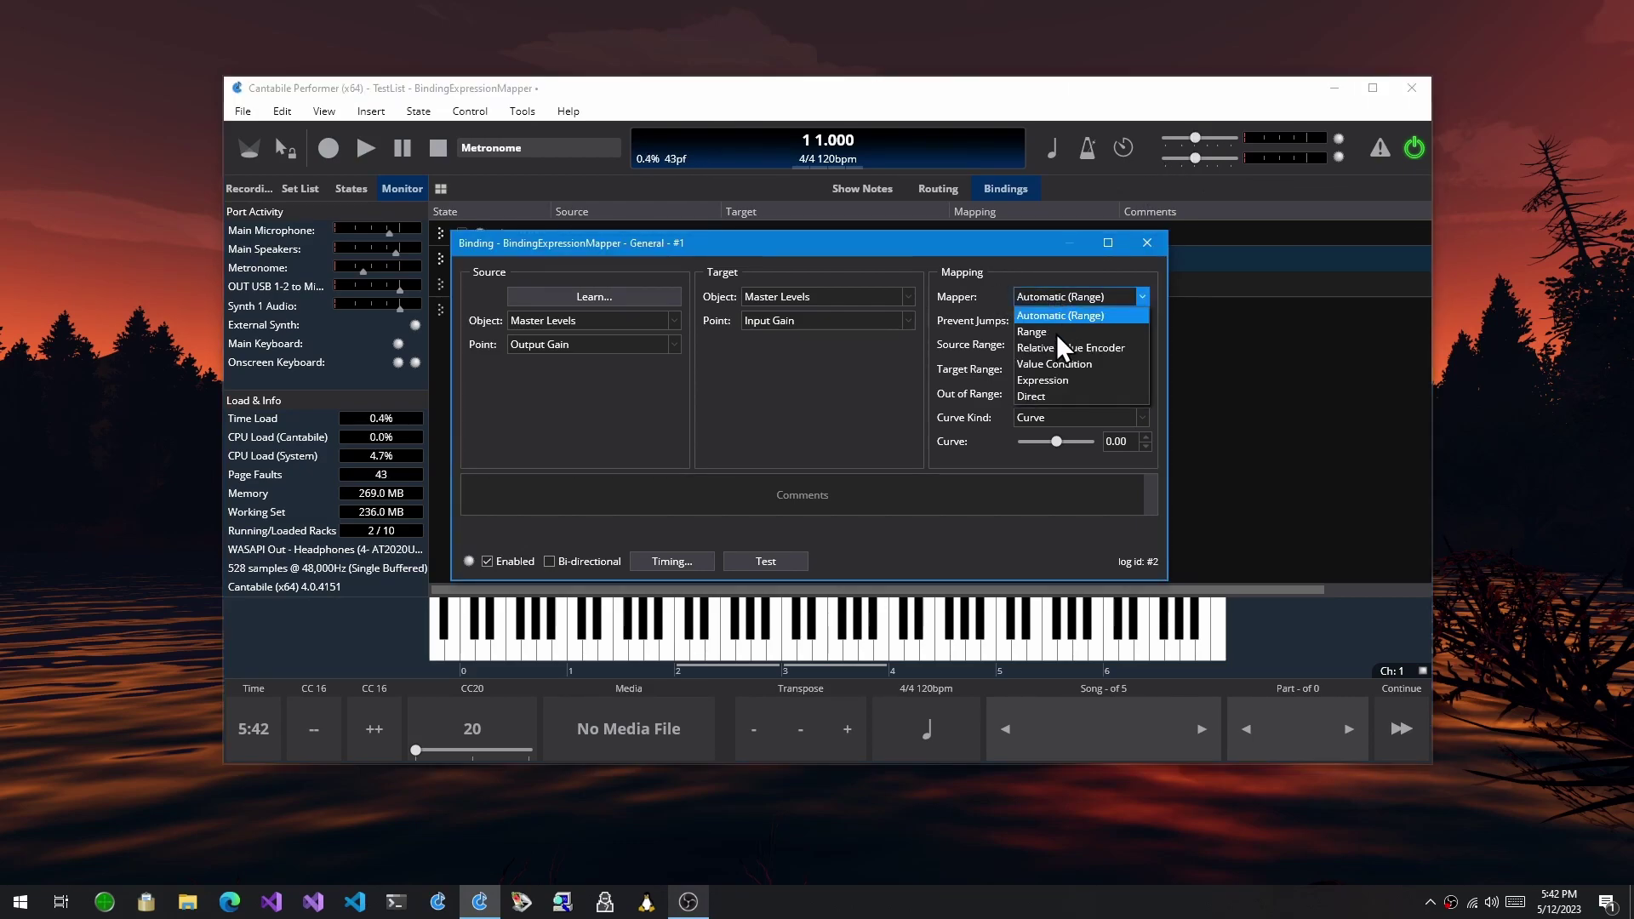
pyautogui.click(1045, 380)
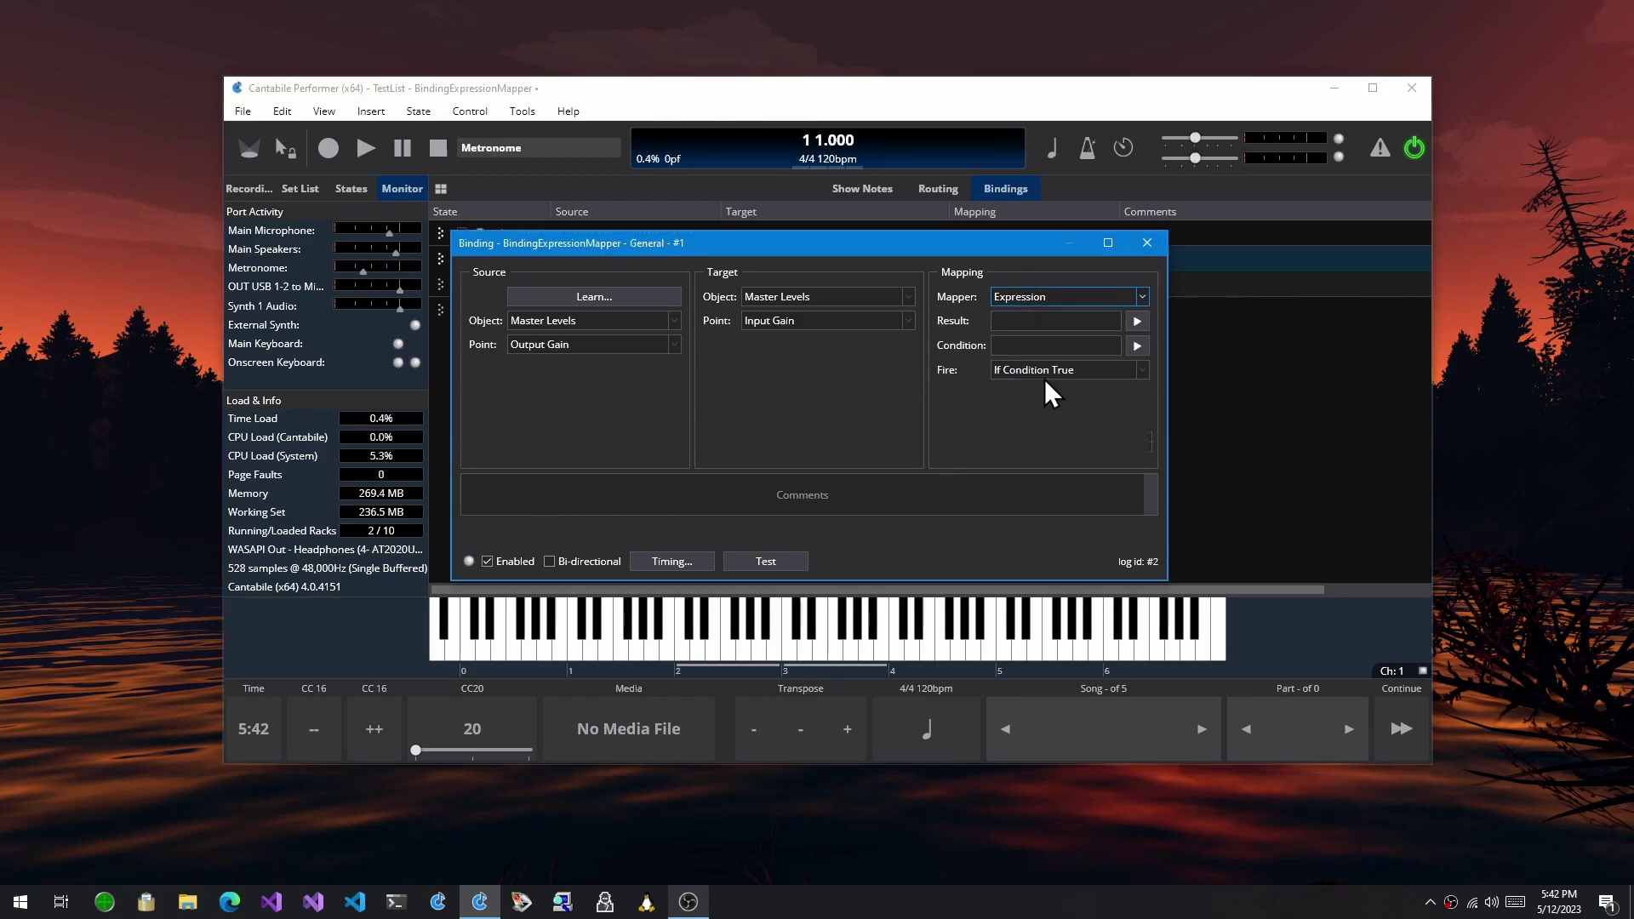
pyautogui.click(1046, 320)
pyautogui.write('Input')
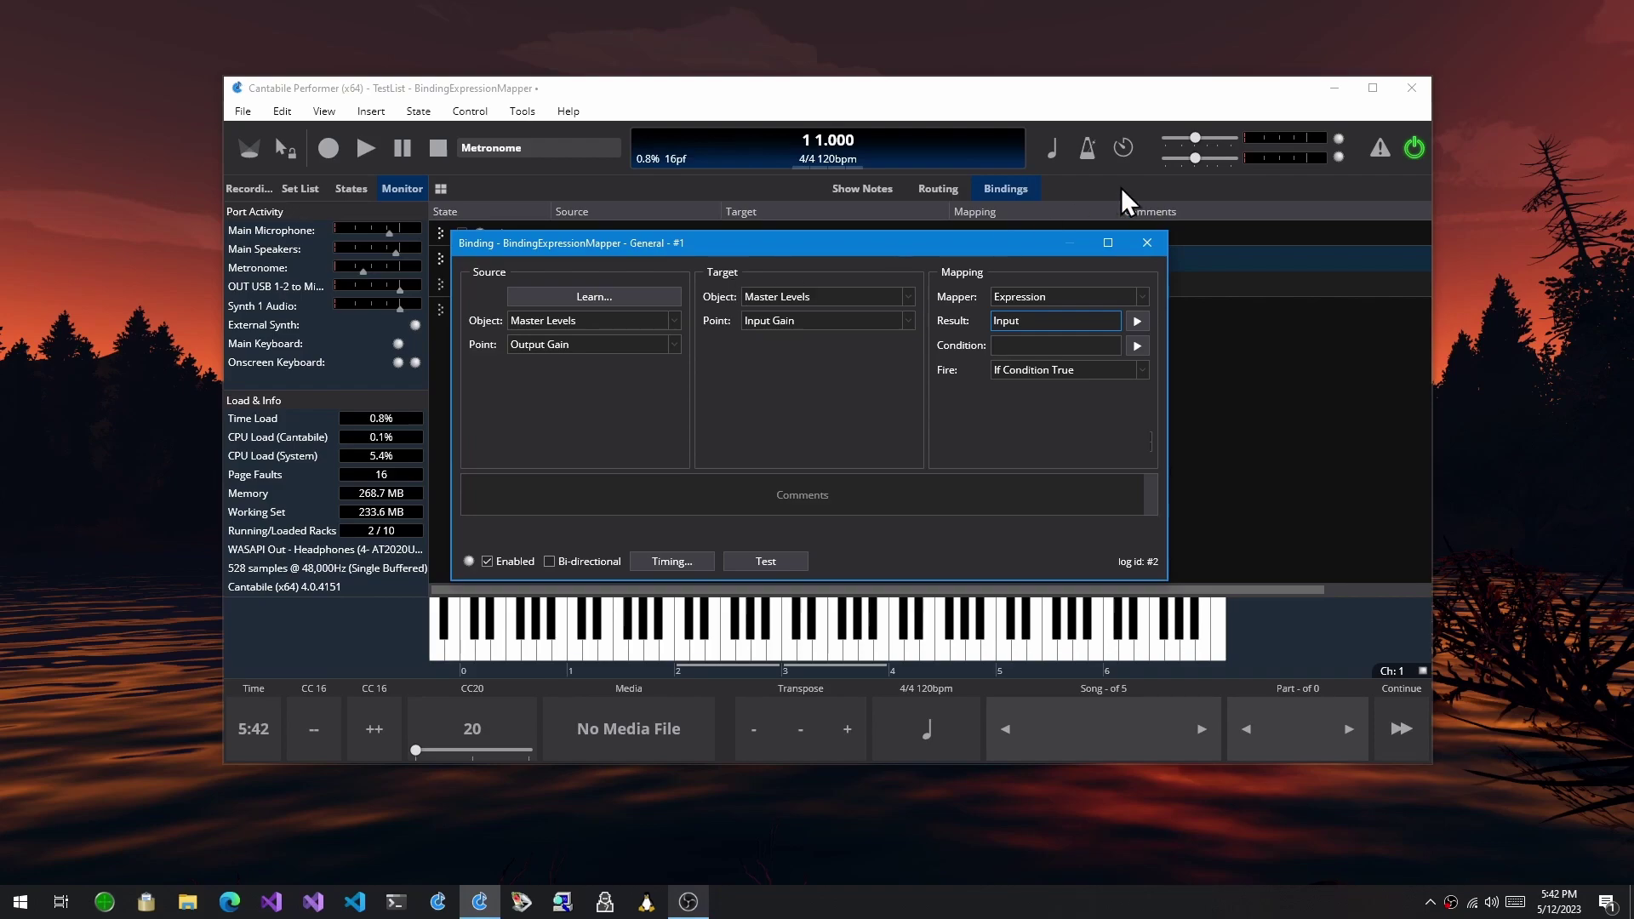
pyautogui.moveTo(1193, 161); pyautogui.dragTo(1212, 237)
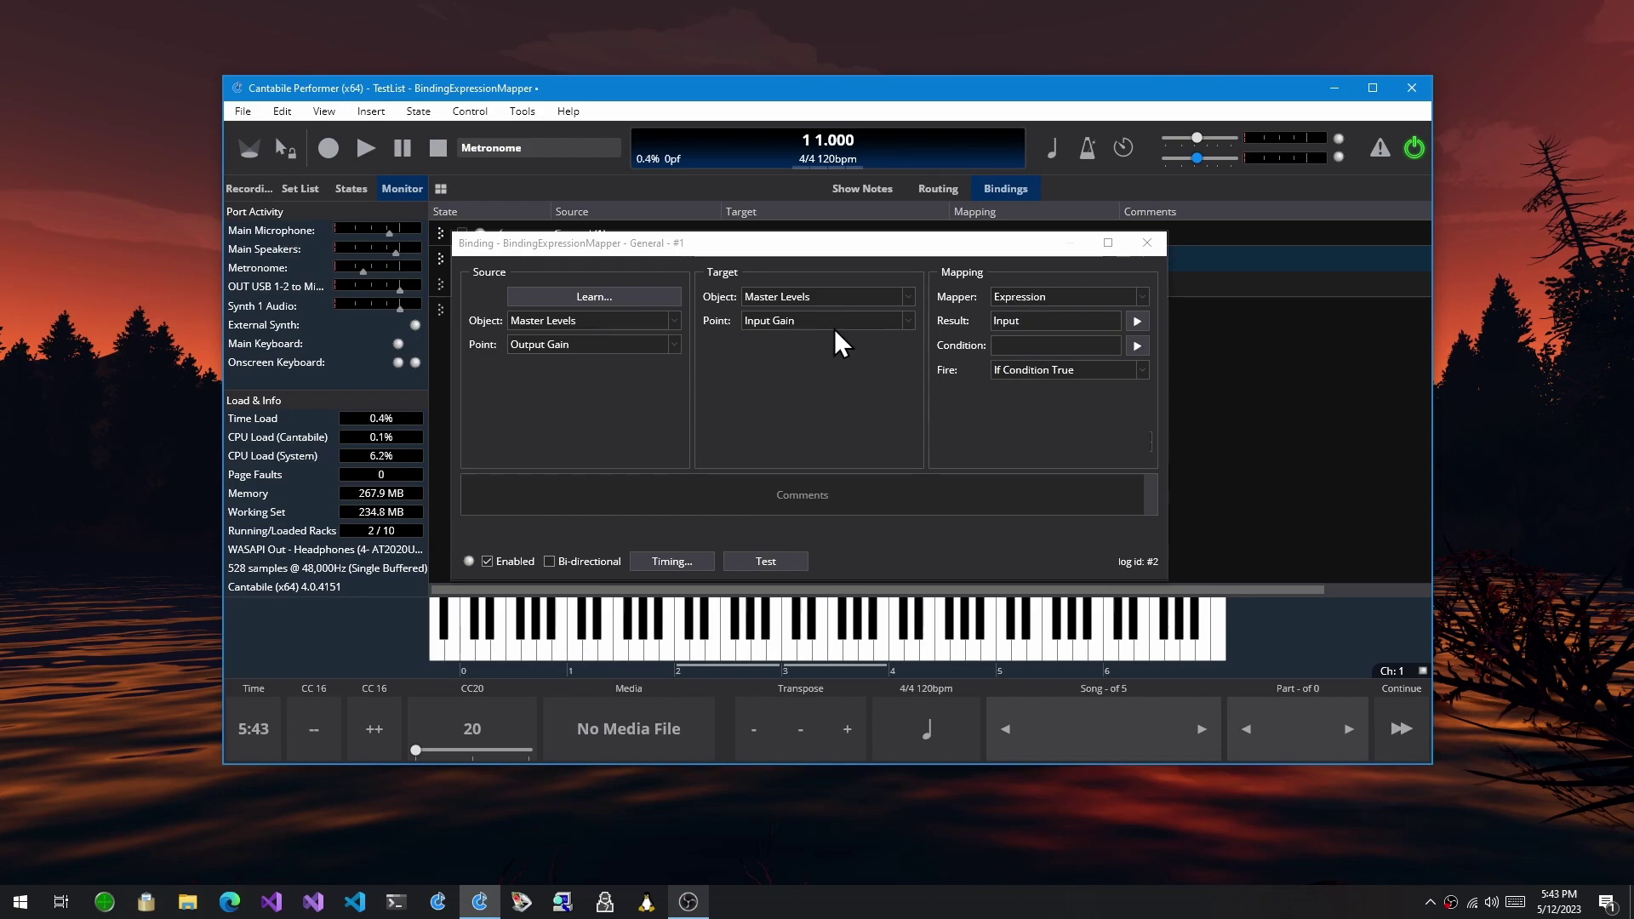
# Set the result expression to Input / 2 and test it by moving the master output gain back and forth
pyautogui.click(1042, 320)
pyautogui.write('Input')
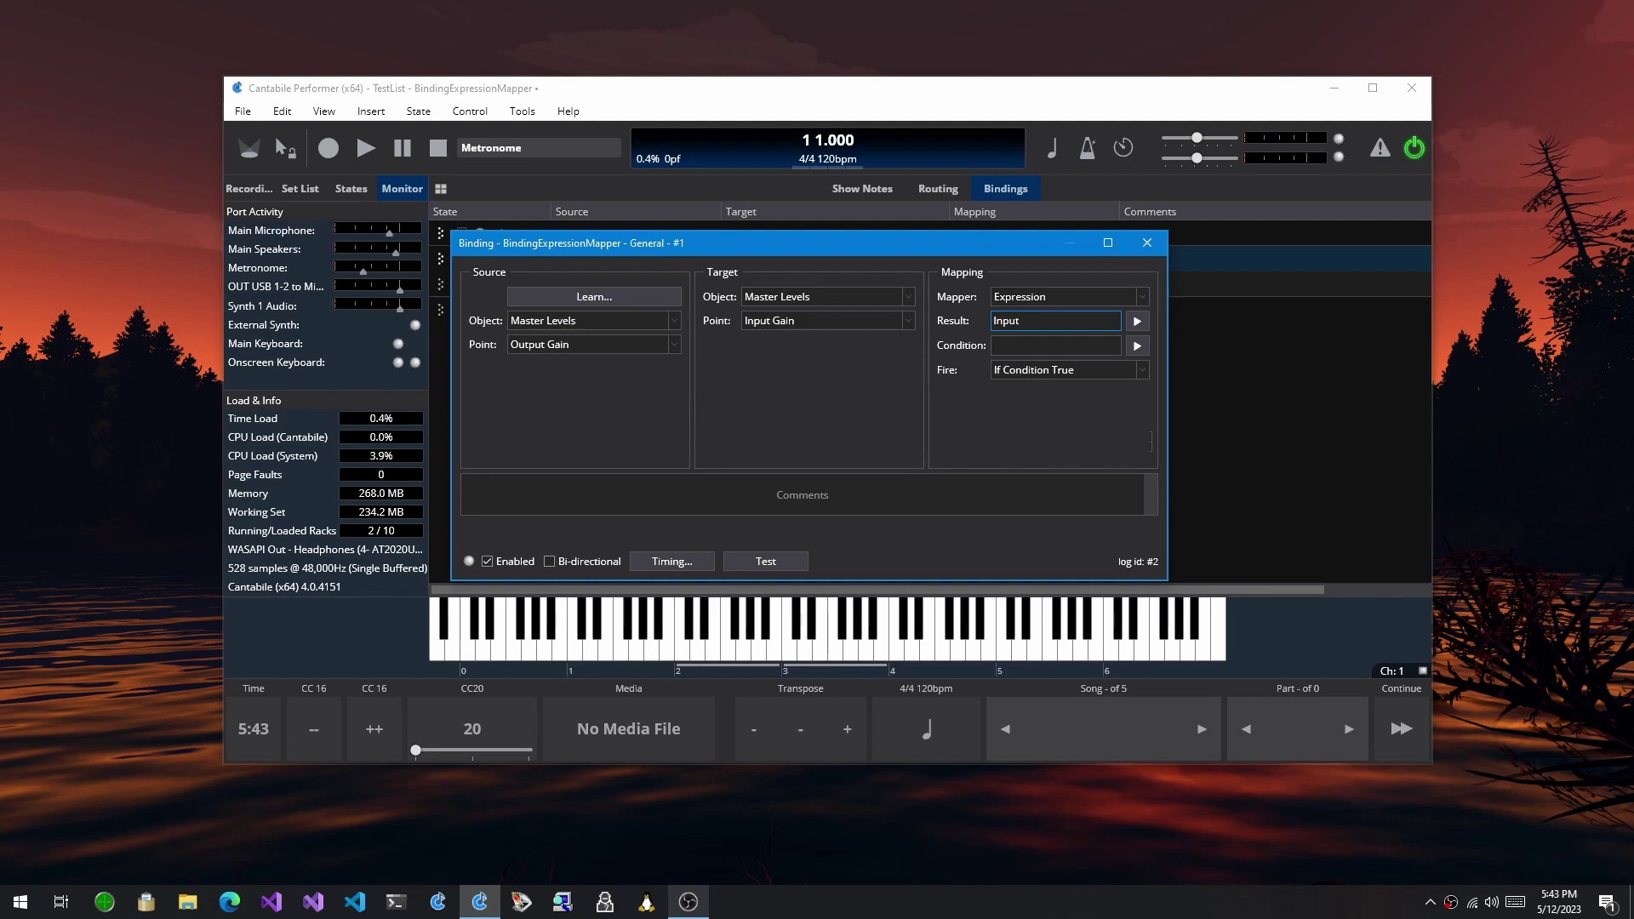
pyautogui.write(' / 2')
pyautogui.moveTo(1193, 157)
pyautogui.mouseDown()
pyautogui.moveTo(1192, 203)
pyautogui.moveTo(1149, 213)
pyautogui.moveTo(1236, 213)
pyautogui.moveTo(1198, 160)
pyautogui.mouseUp()
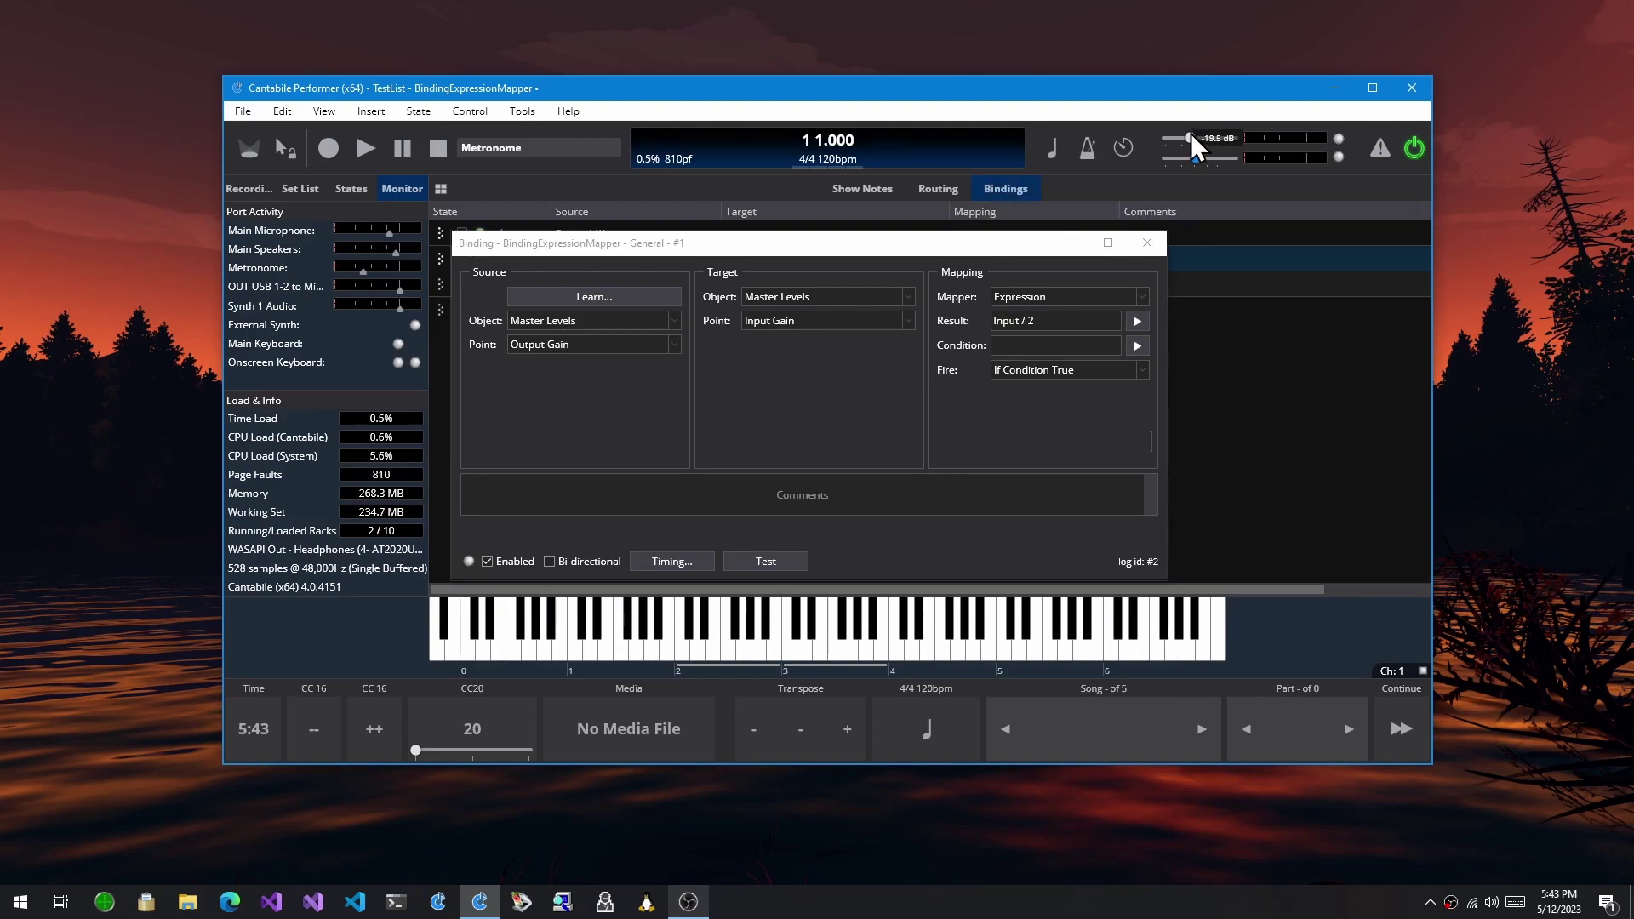
pyautogui.moveTo(1197, 160)
pyautogui.mouseDown()
pyautogui.moveTo(1213, 191)
pyautogui.moveTo(1201, 157)
pyautogui.mouseUp()
pyautogui.moveTo(1203, 157)
pyautogui.mouseDown()
pyautogui.moveTo(1194, 198)
pyautogui.moveTo(1197, 160)
pyautogui.mouseUp()
# Change the result expression to Input *2 and test it by lowering the master output gain
pyautogui.click(1055, 321)
pyautogui.moveTo(1021, 323); pyautogui.dragTo(1063, 330)
pyautogui.write('*2')
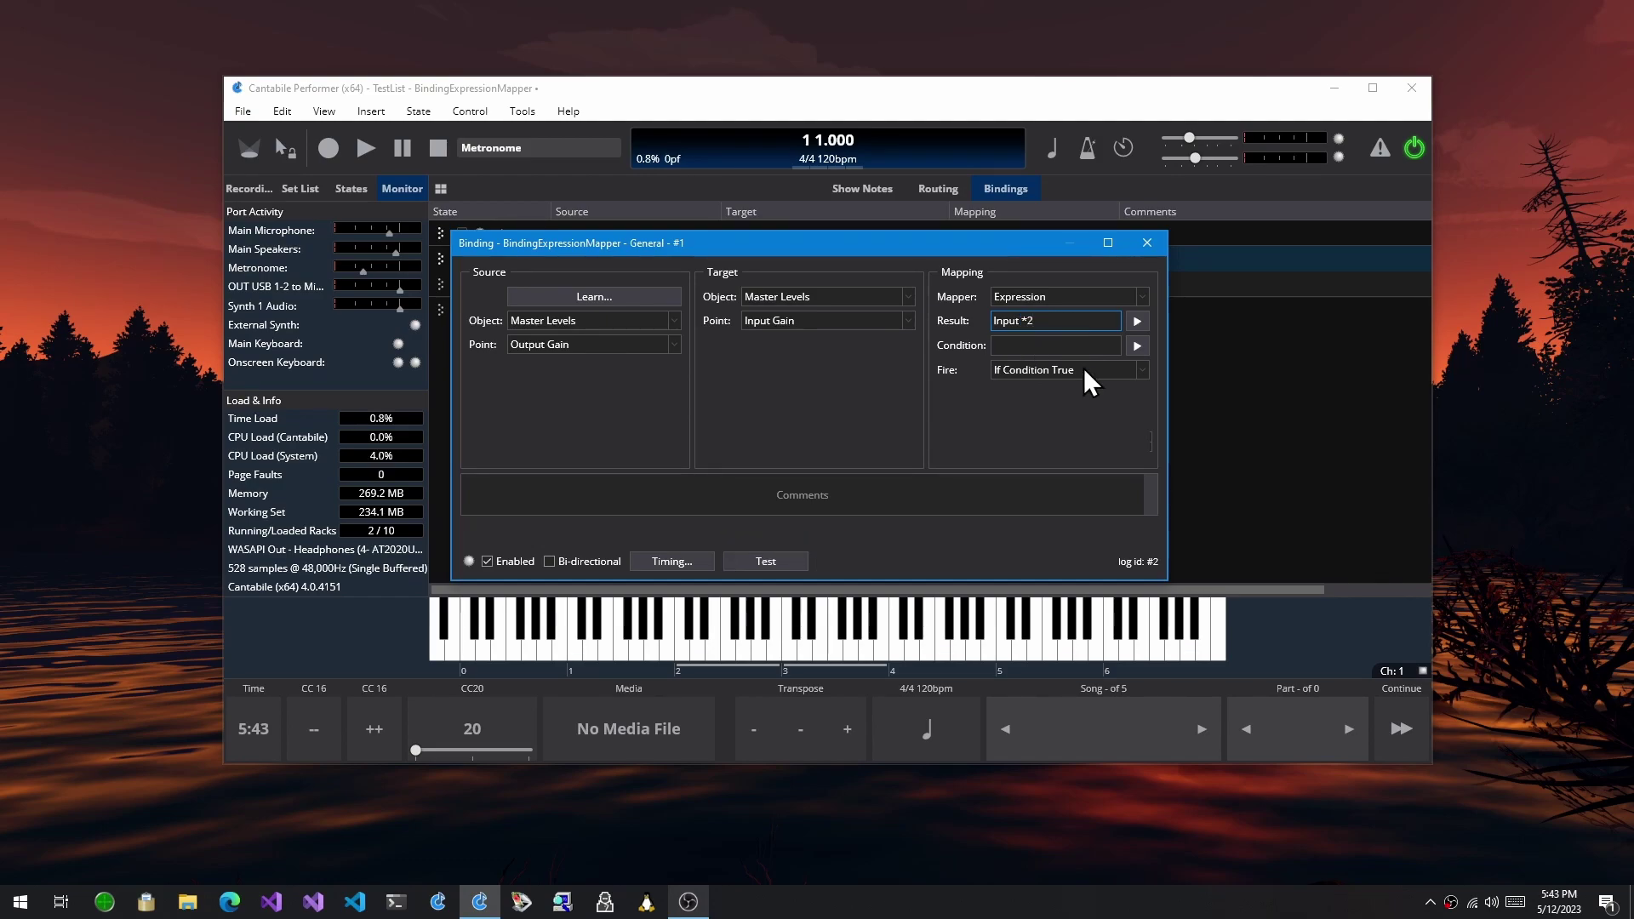
pyautogui.moveTo(1197, 158); pyautogui.dragTo(1167, 222)
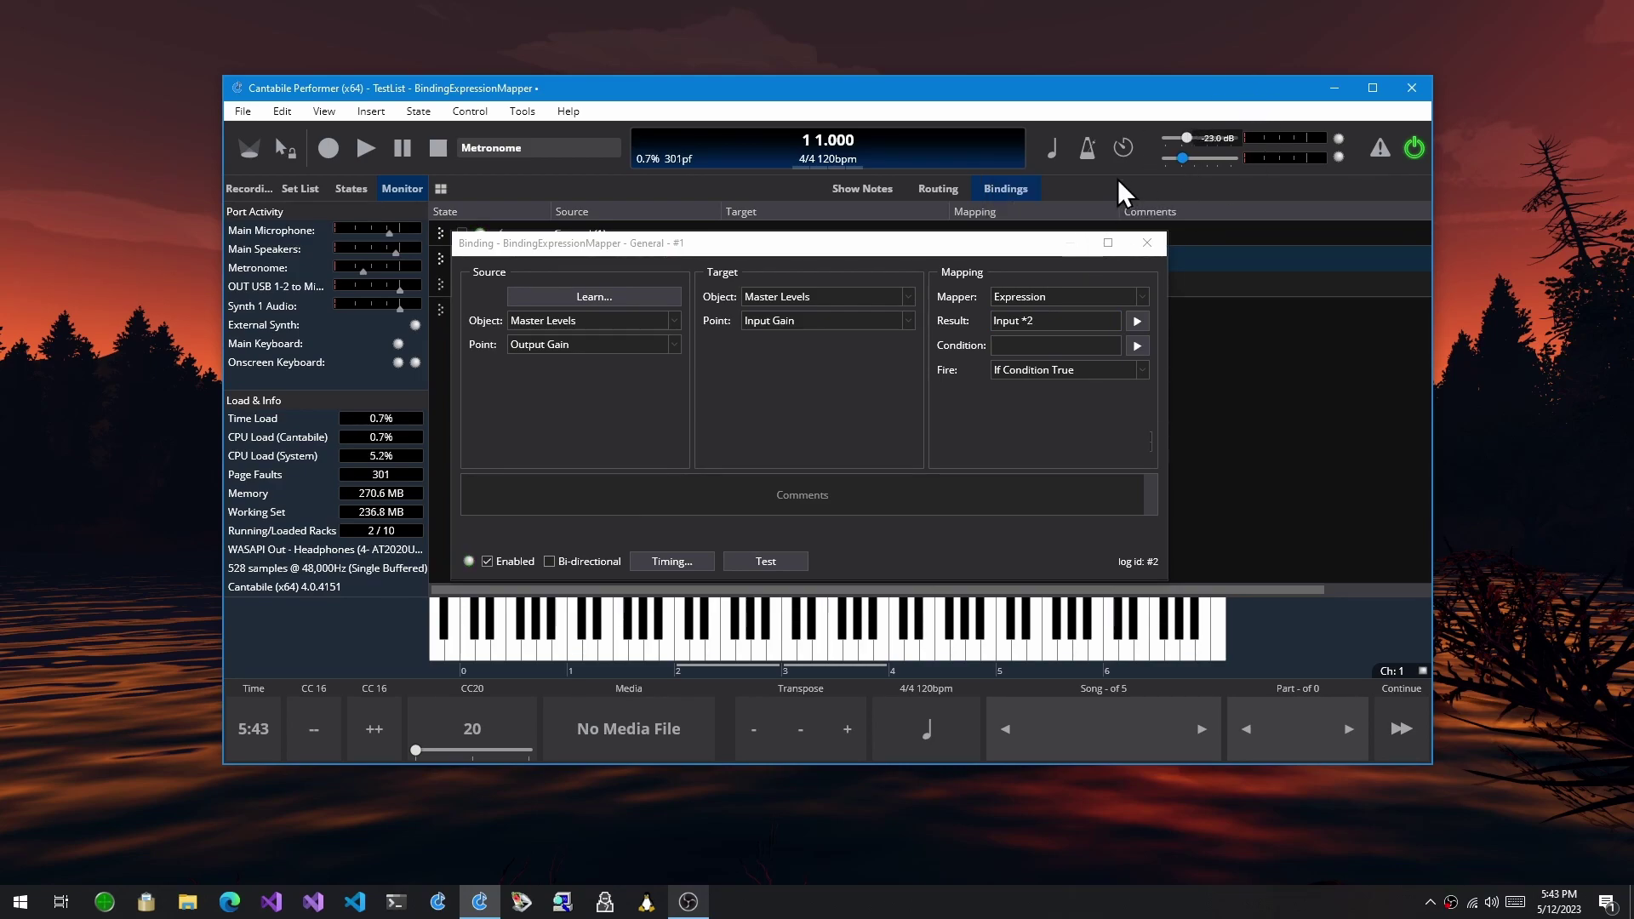
# Remove the multiplication from the result expression, leaving only Input
pyautogui.click(1040, 321)
pyautogui.press('BackSpace')
pyautogui.press('BackSpace')
pyautogui.press('BackSpace')
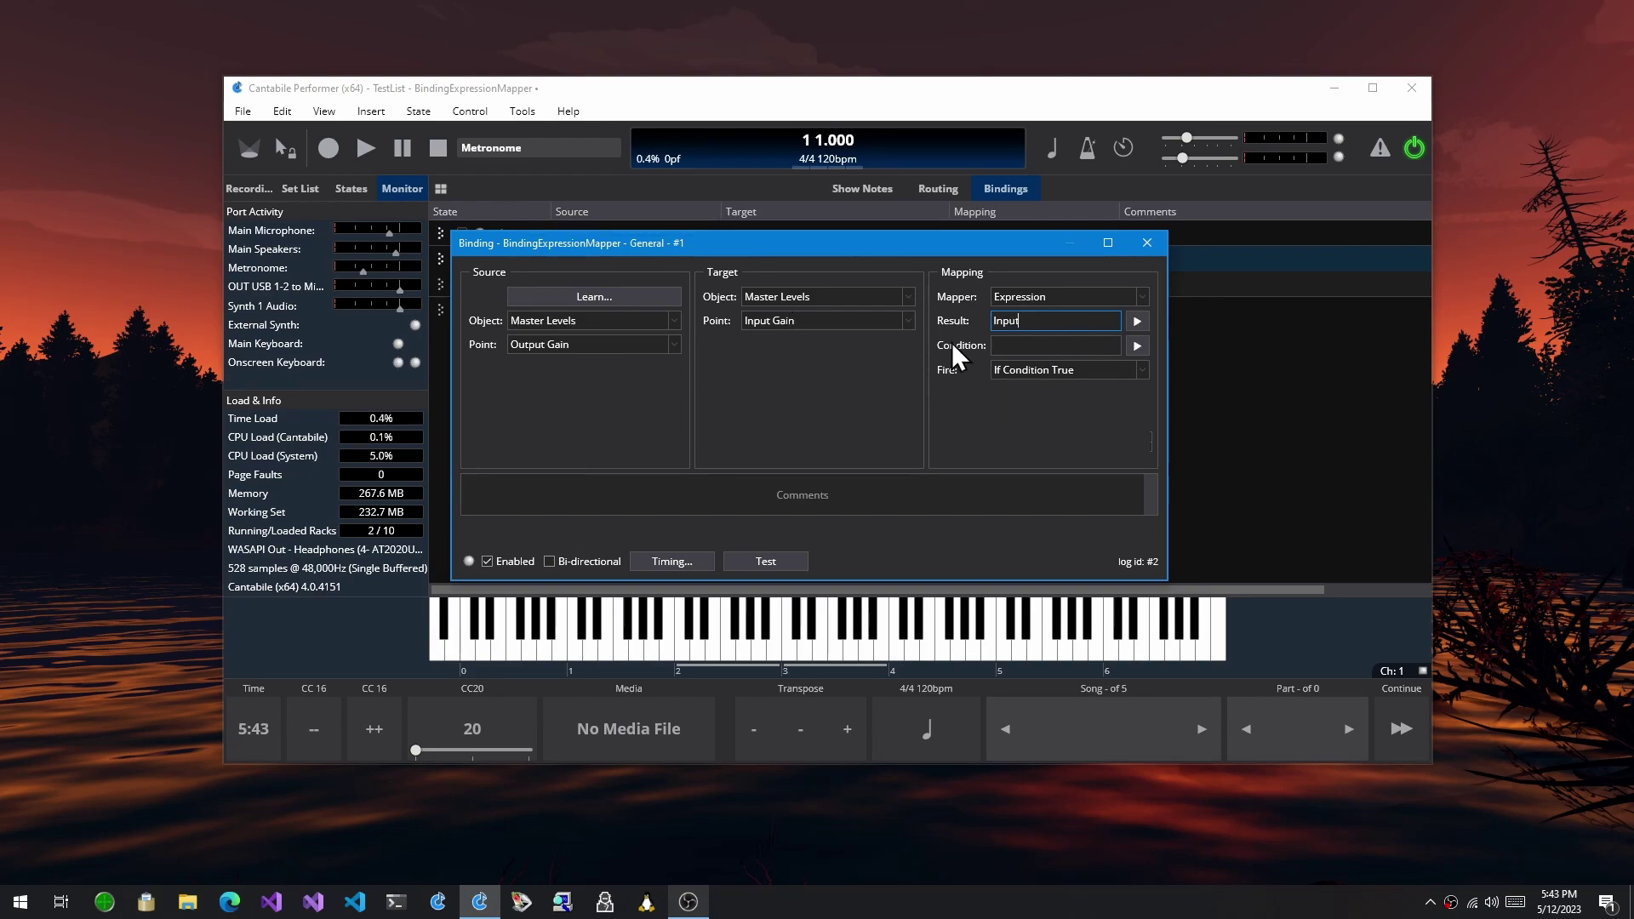
# Change the binding's target object to Execute Command and its target point to Write Log Message
pyautogui.click(830, 309)
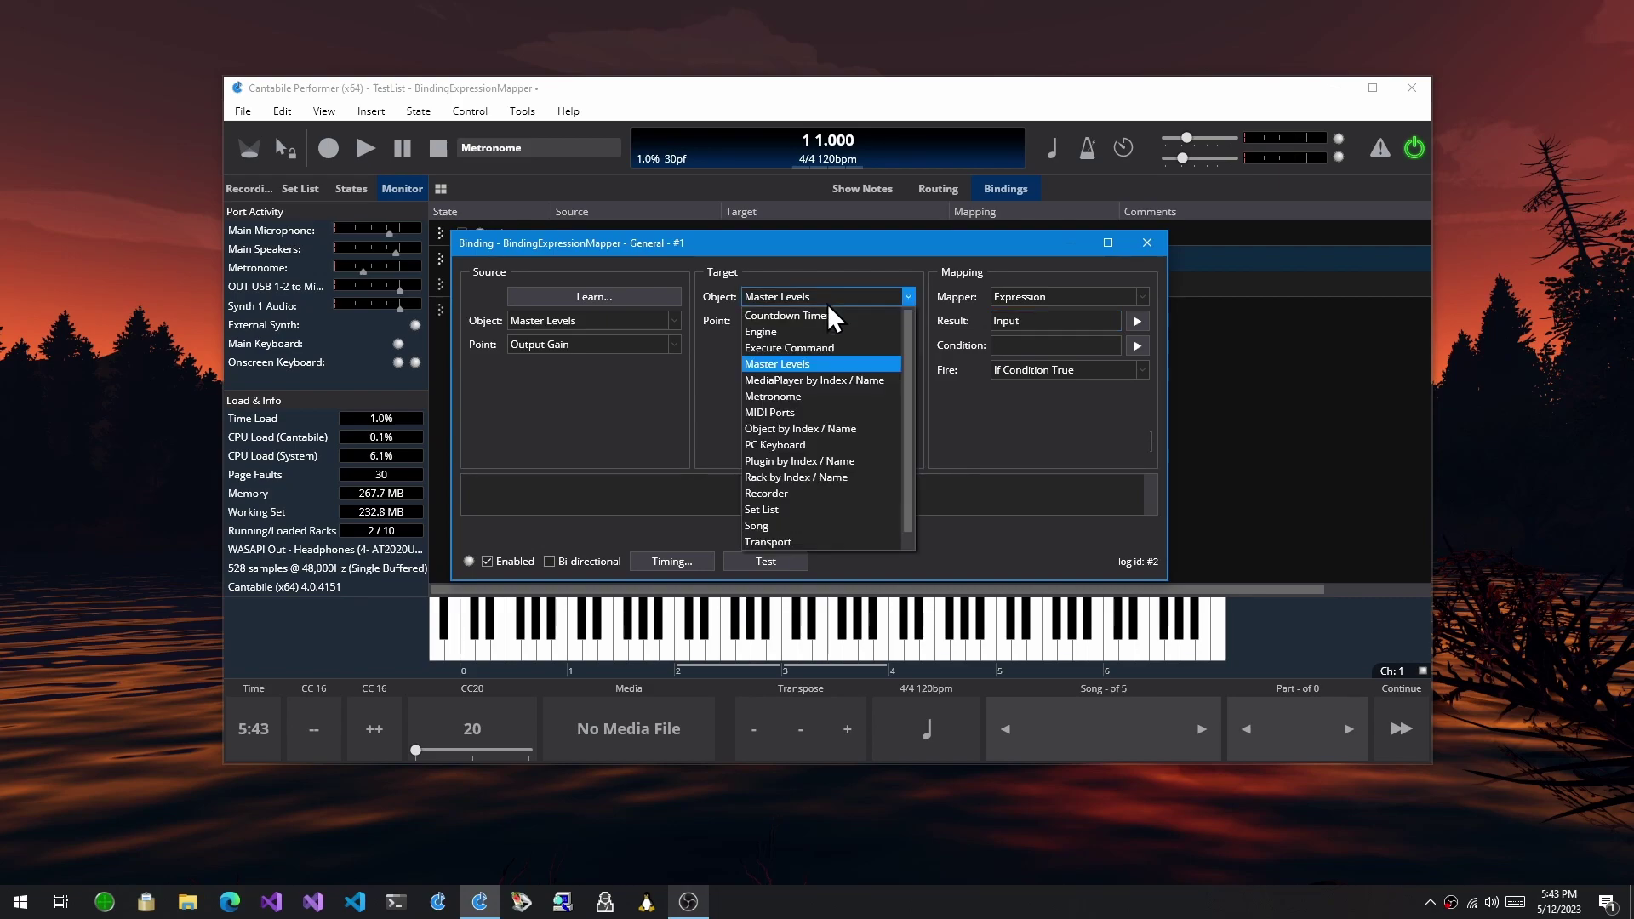
pyautogui.click(807, 348)
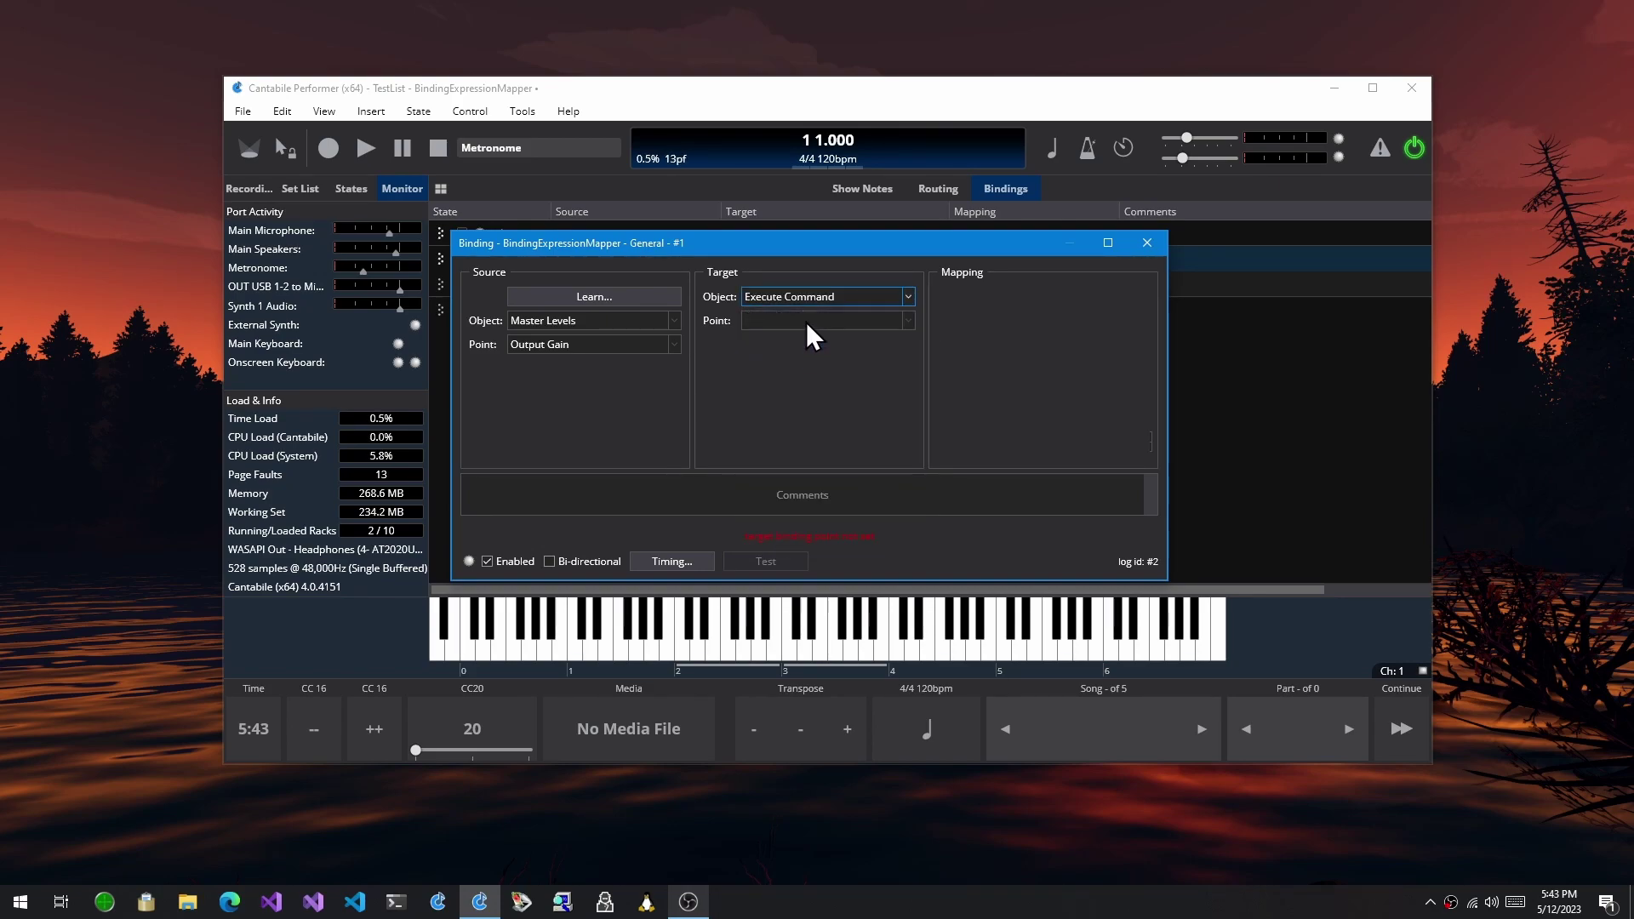
pyautogui.click(805, 322)
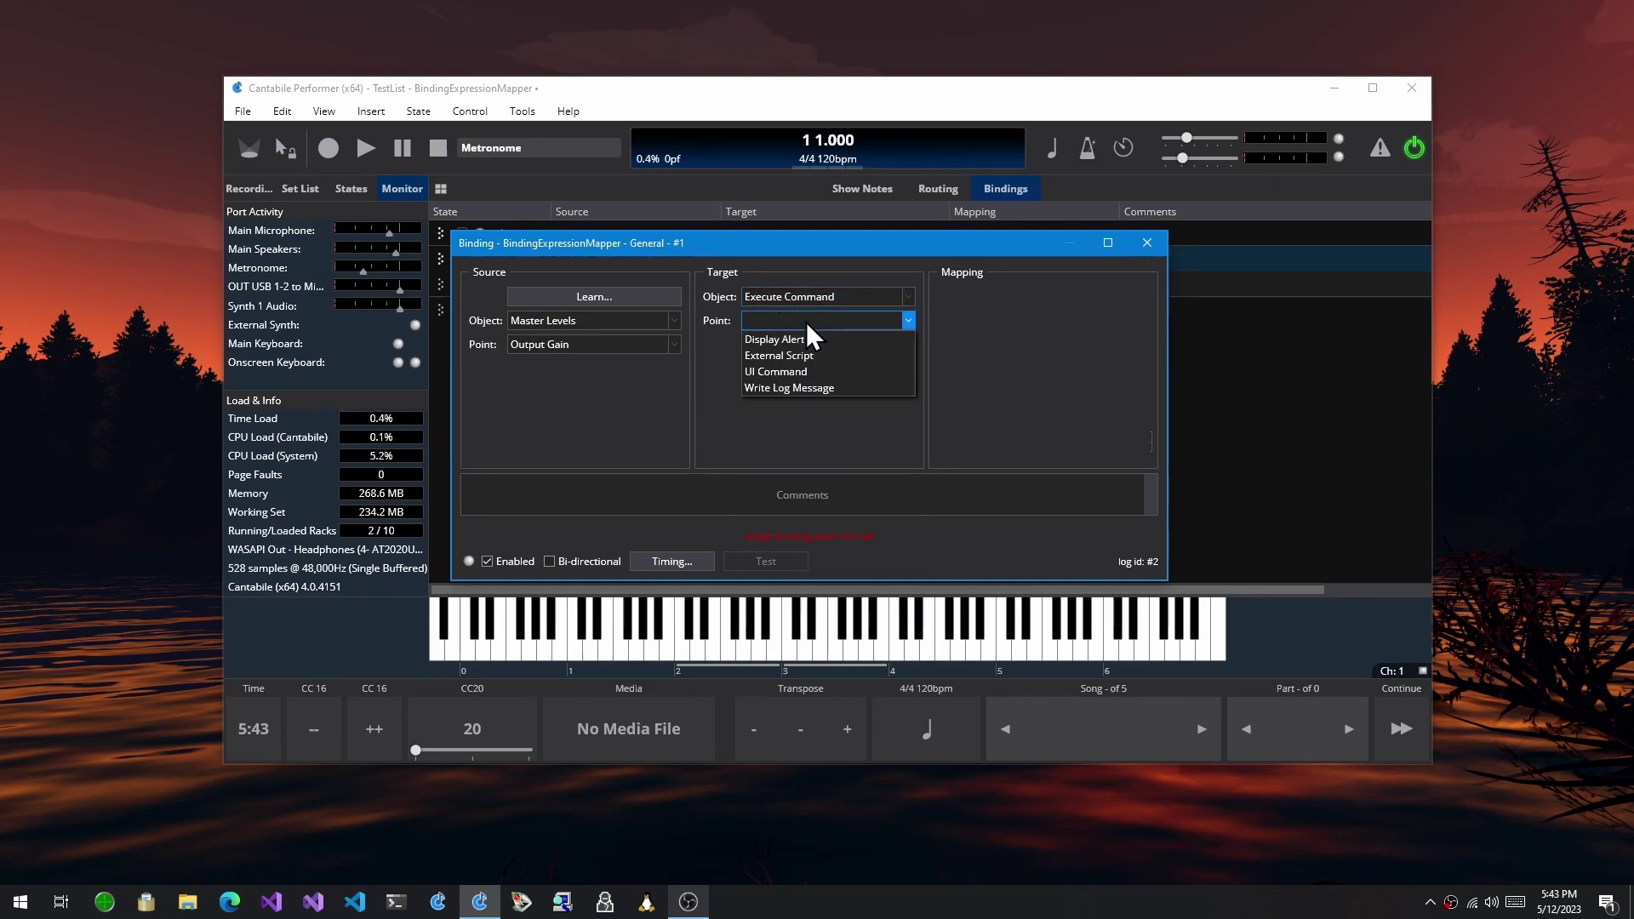
pyautogui.click(788, 387)
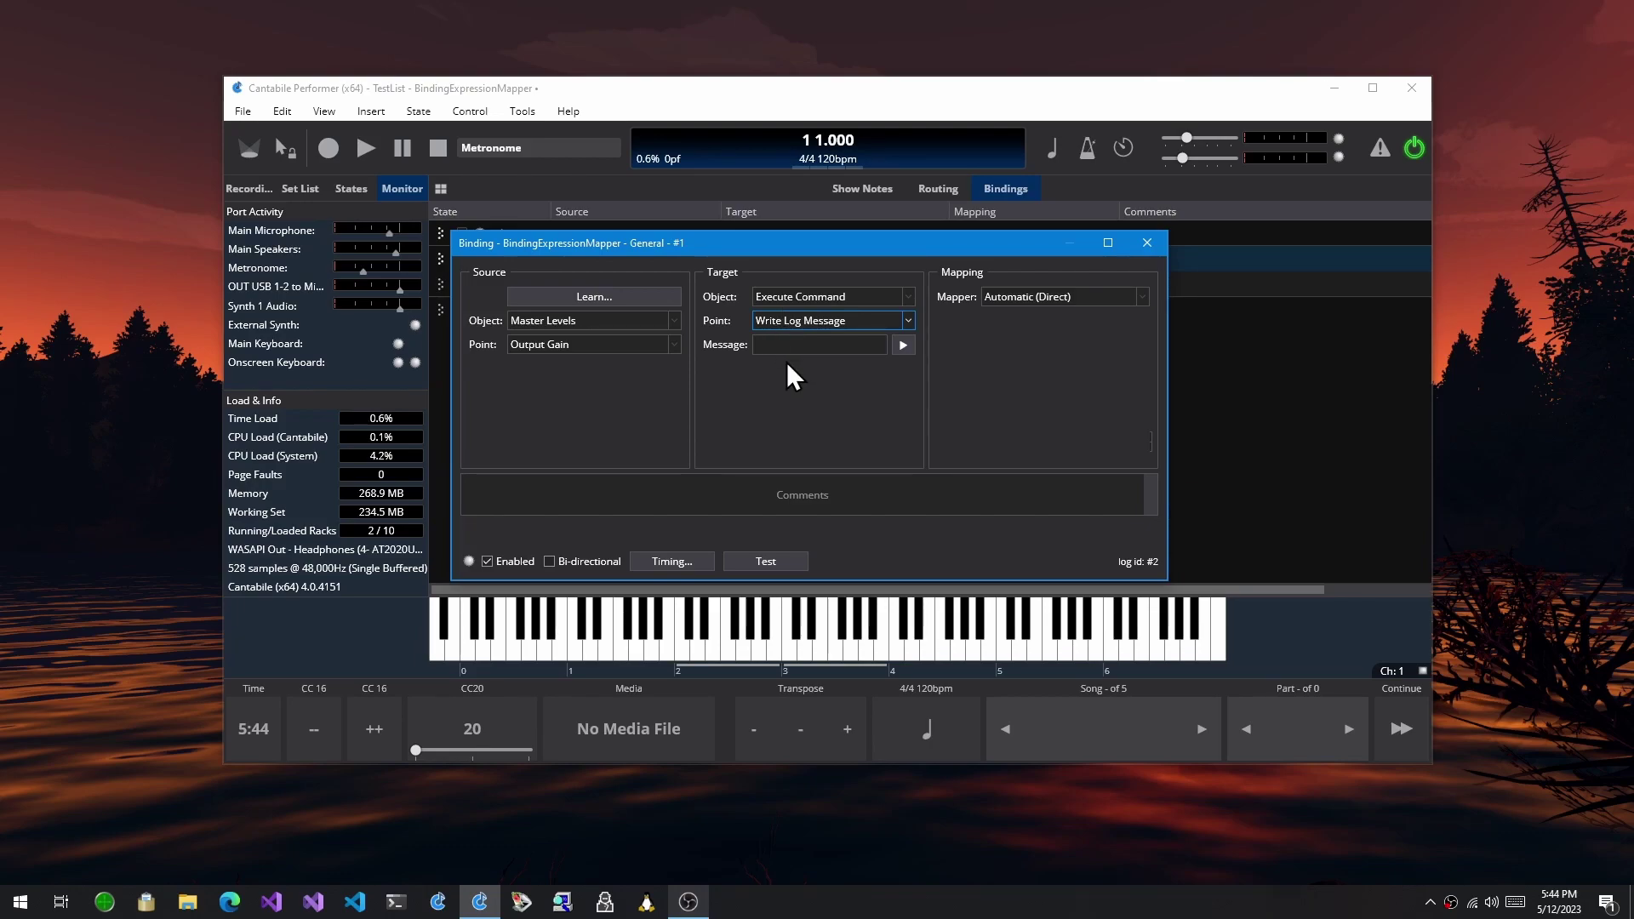
# Enter the log message Received $(value) at $(TickCount) and test it by raising the master output gain
pyautogui.click(792, 343)
pyautogui.write('Received $(value) at $(TR')
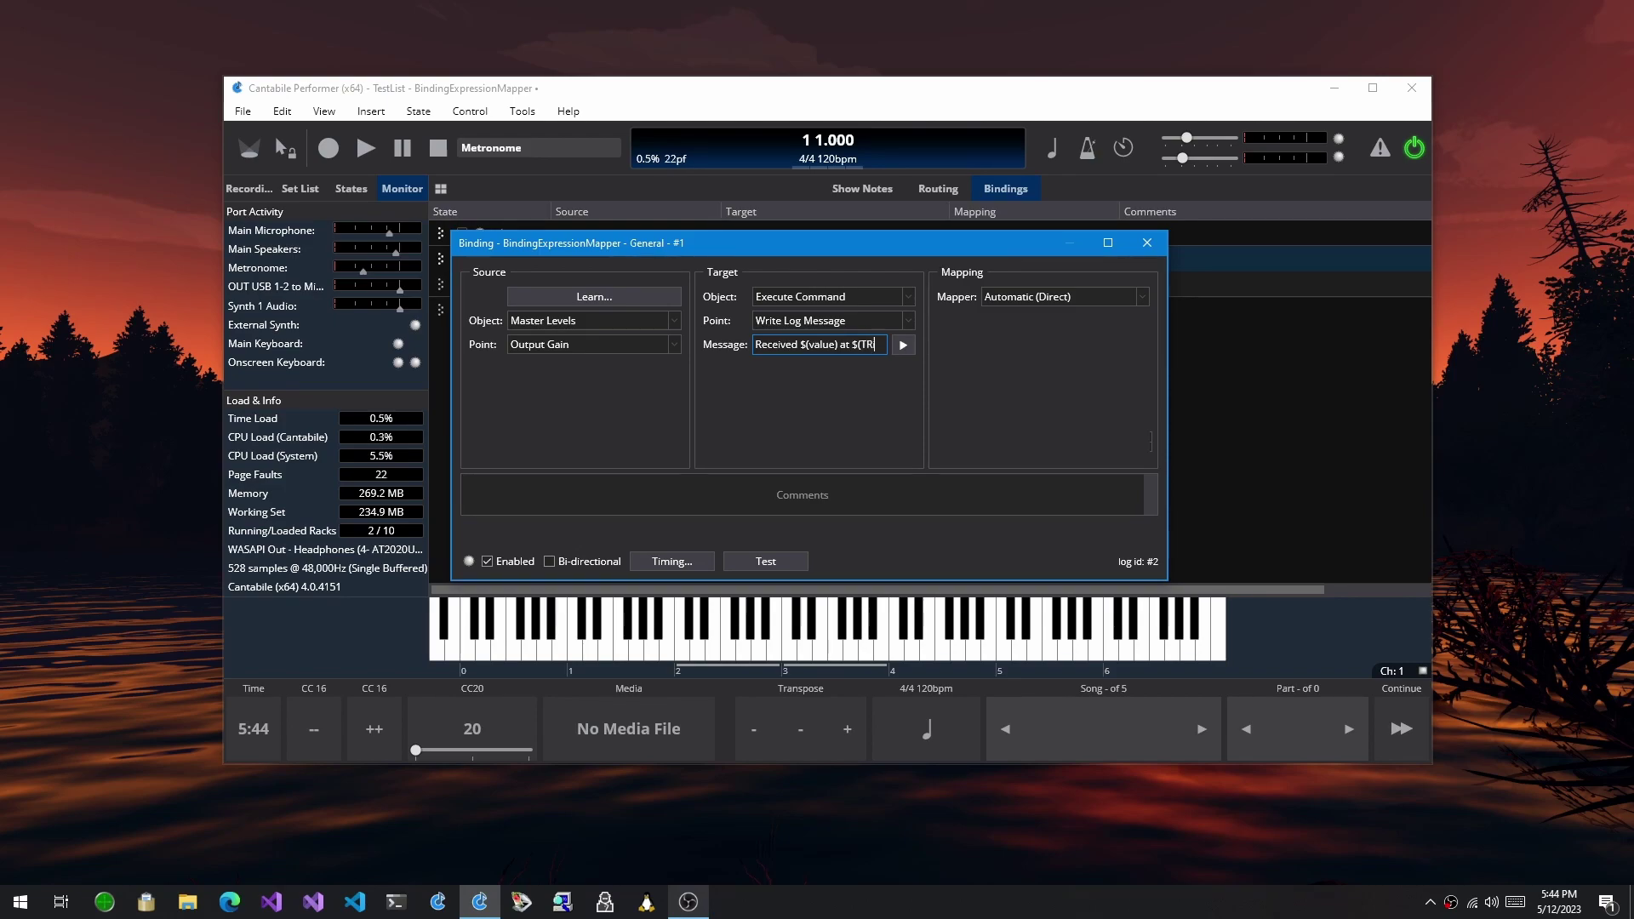
pyautogui.write('ckCount')
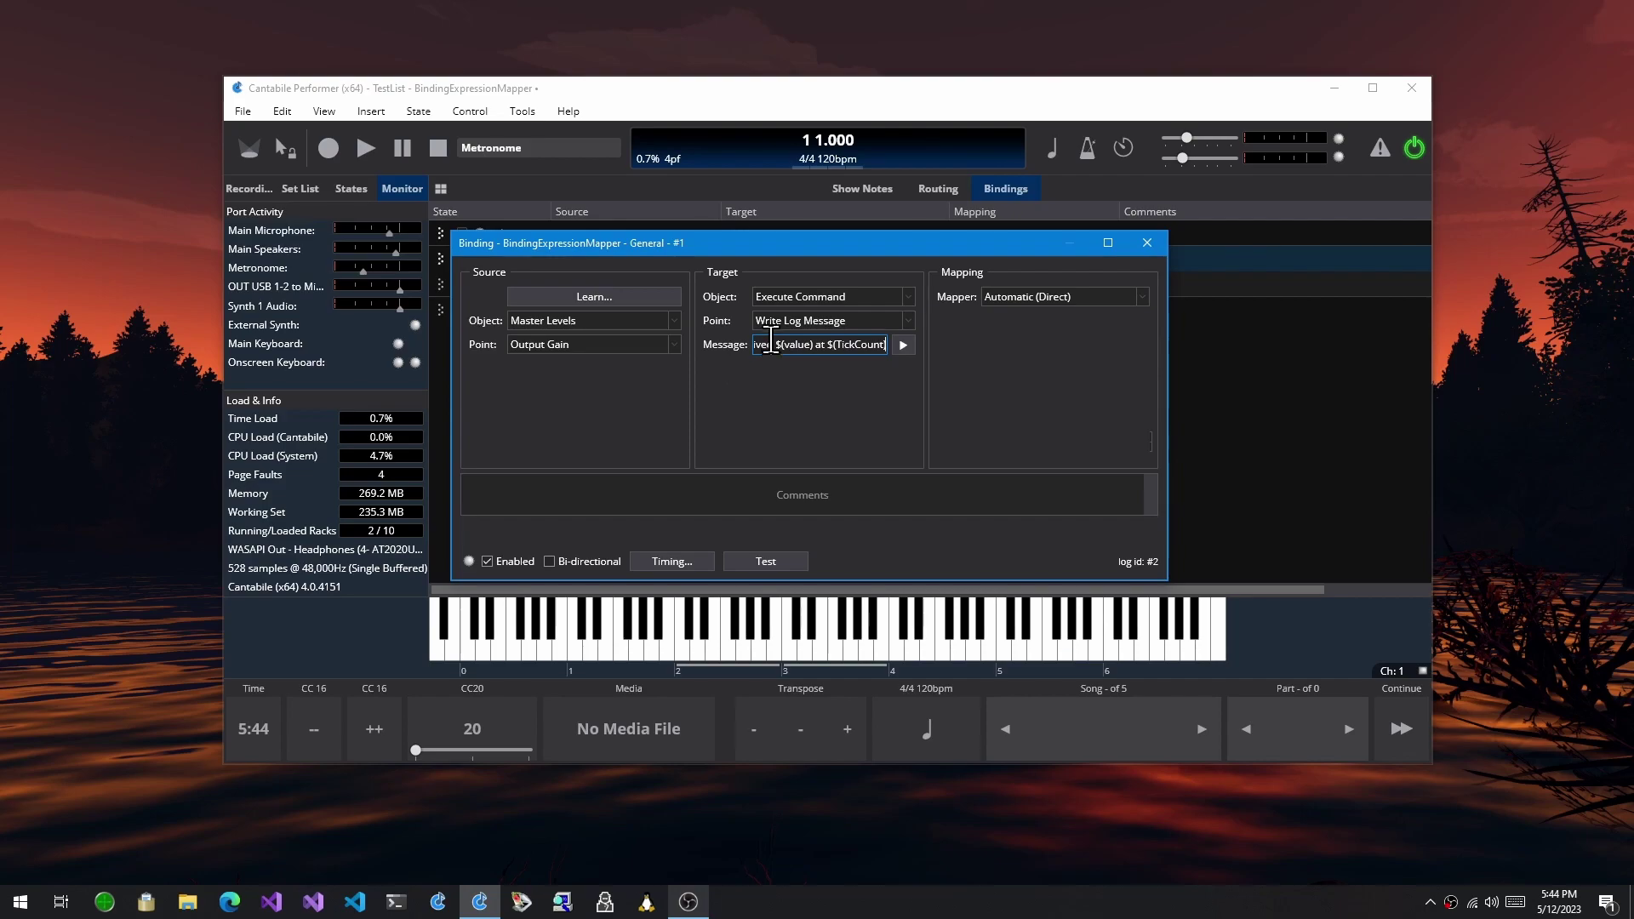
pyautogui.write(')')
pyautogui.moveTo(1184, 157); pyautogui.dragTo(1239, 207)
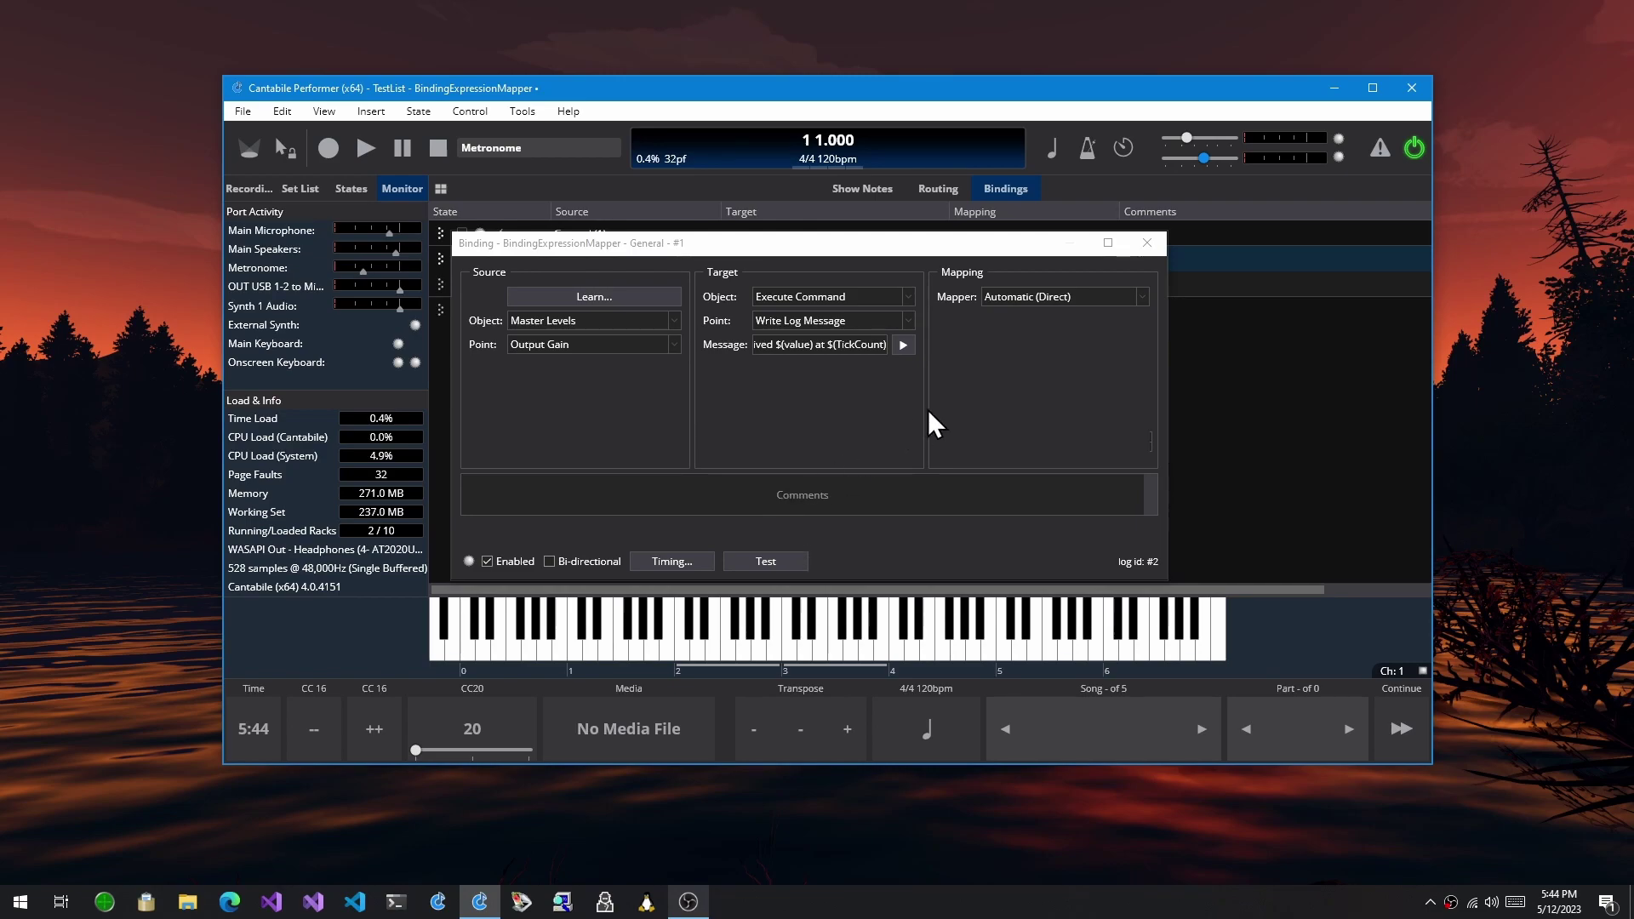
pyautogui.moveTo(1203, 160); pyautogui.dragTo(1258, 214)
# Set the log binding's mapper to Expression with the result Input, and test it by changing the master output gain
pyautogui.click(1010, 303)
pyautogui.press('Down')
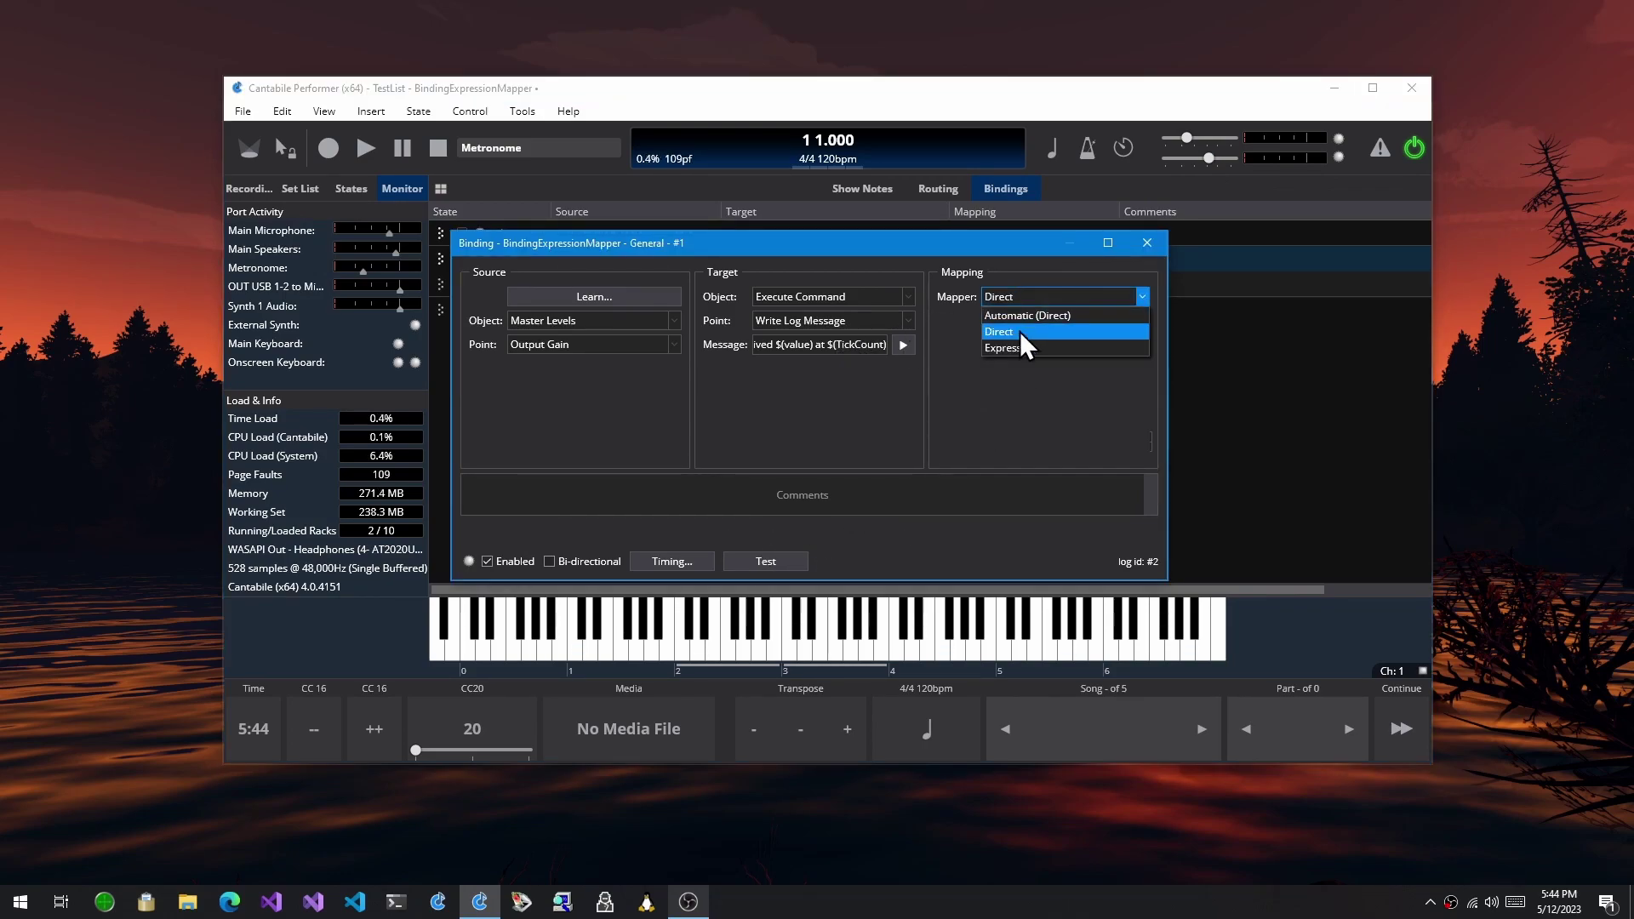
pyautogui.press('Down')
pyautogui.click(1018, 351)
pyautogui.click(1074, 320)
pyautogui.write('Input')
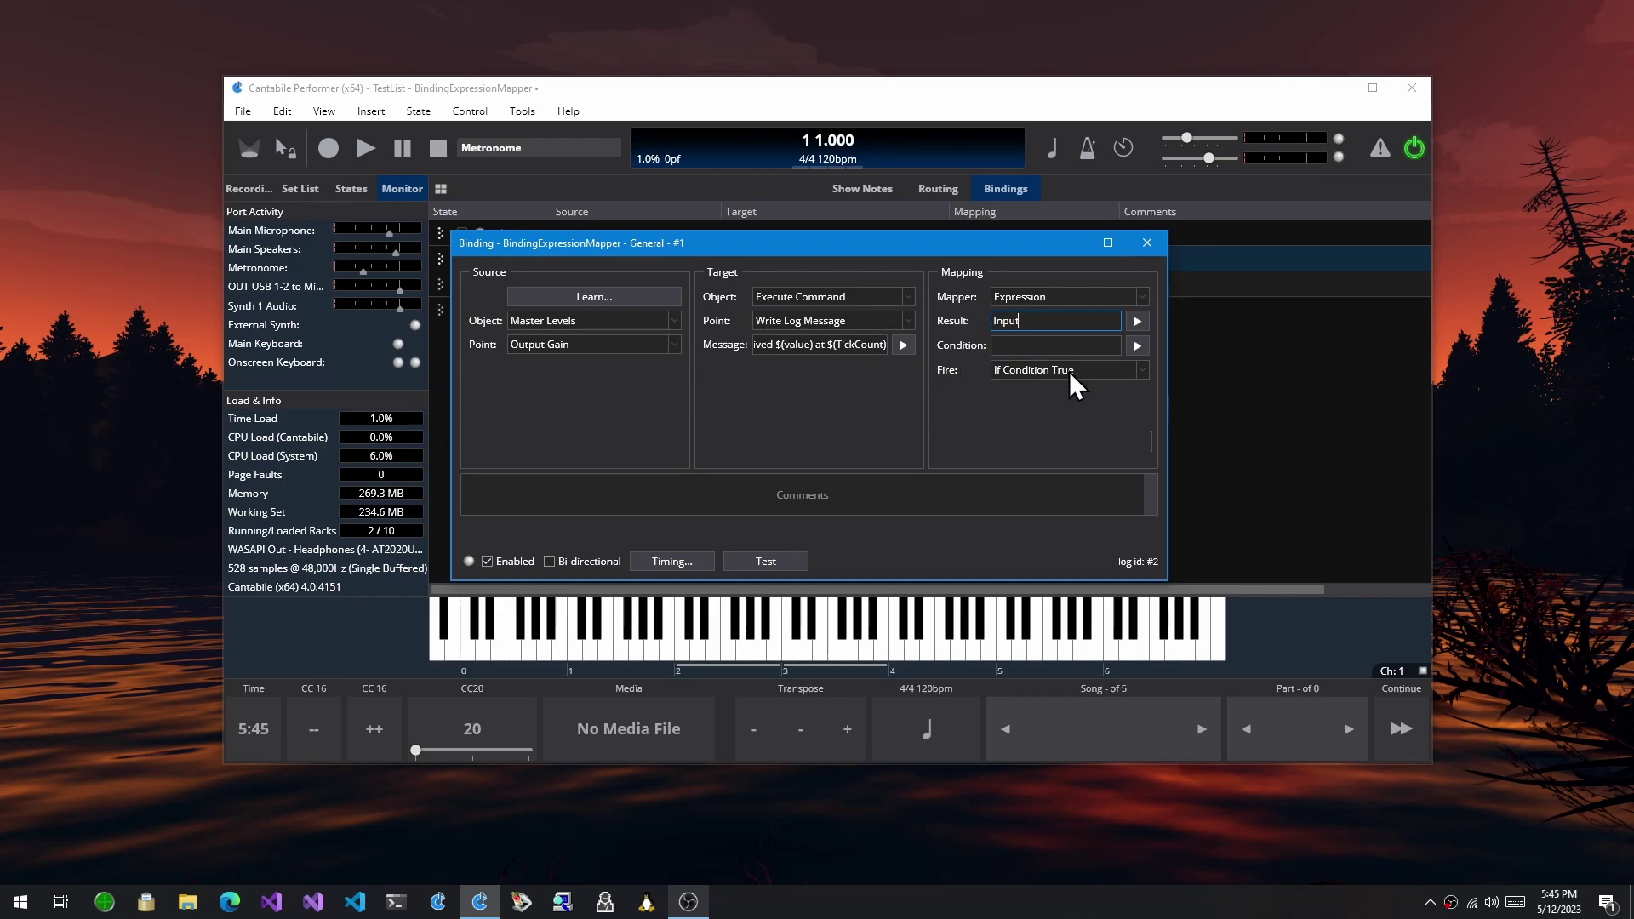
pyautogui.click(1207, 158)
pyautogui.moveTo(1255, 191); pyautogui.dragTo(1289, 206)
# Extend the result expression to Input > 1 ? "Loud" : "Quiet" and test it by sweeping the master output gain down and up
pyautogui.click(1043, 321)
pyautogui.write('> 1 ? "Loud" : "Quiet"')
pyautogui.moveTo(1264, 191); pyautogui.dragTo(1188, 223)
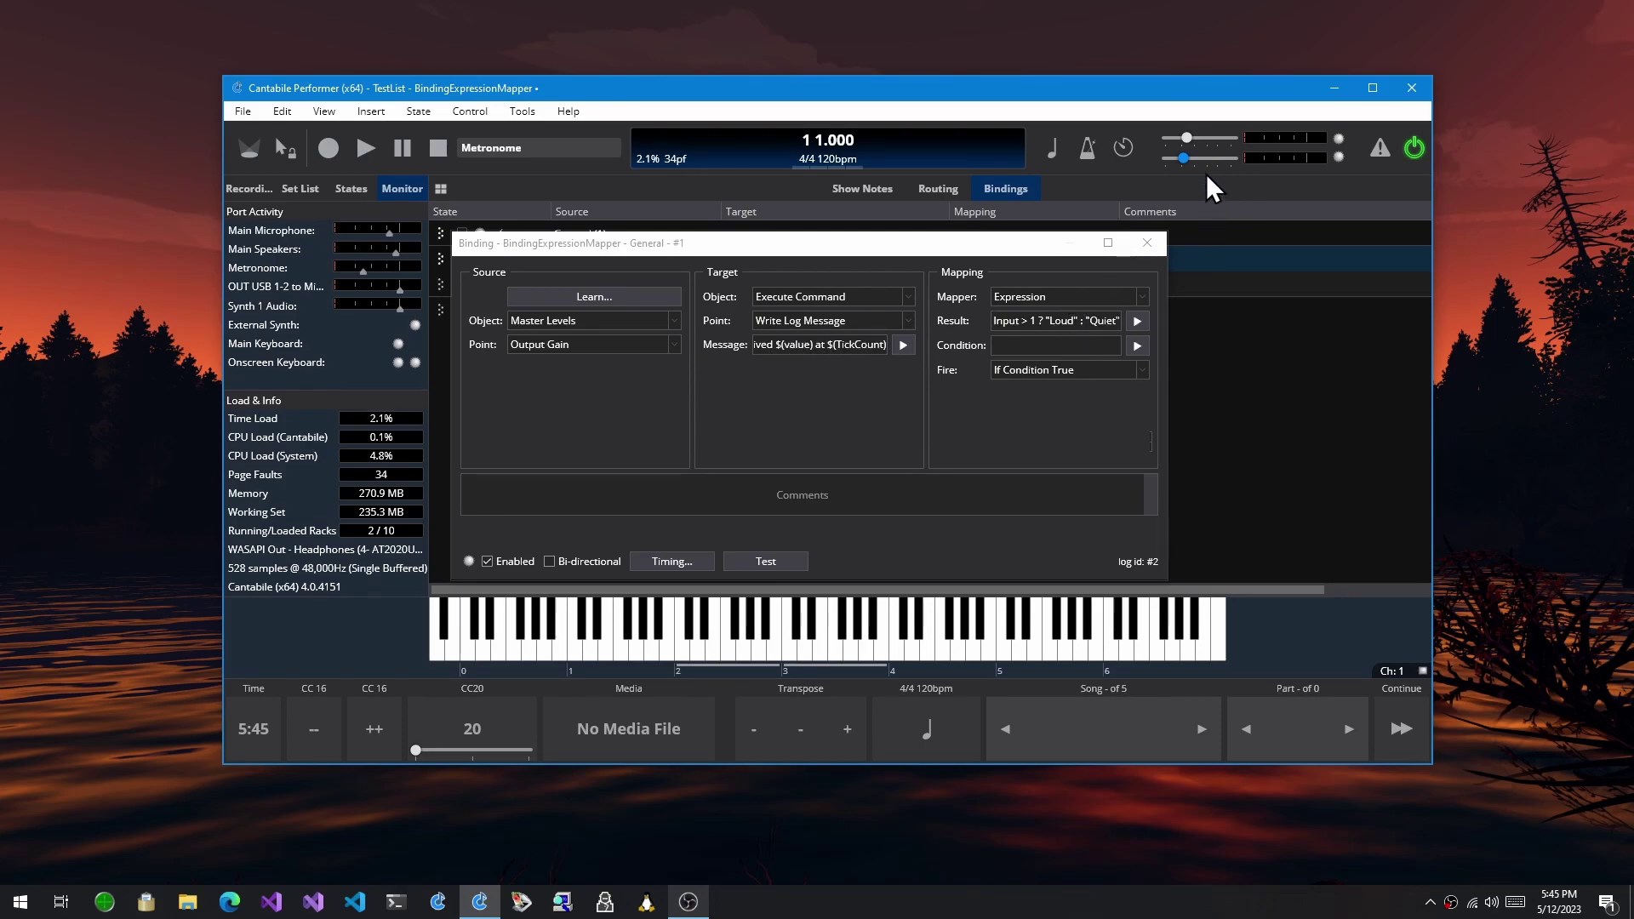
pyautogui.moveTo(1183, 159)
pyautogui.moveTo(1168, 191); pyautogui.dragTo(1314, 187)
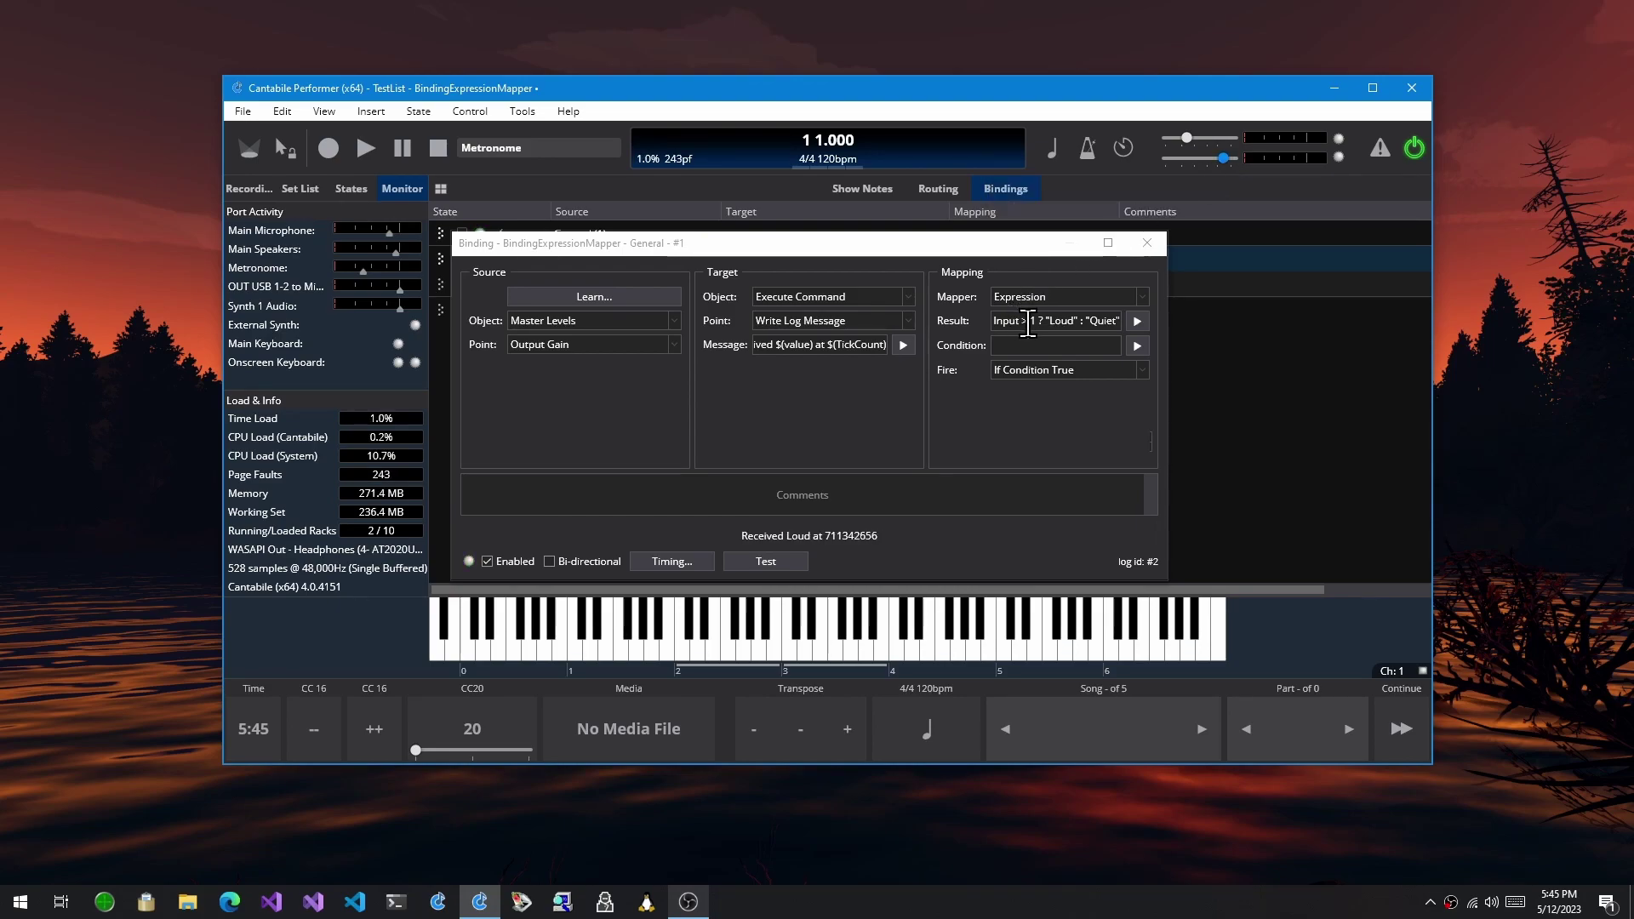
pyautogui.moveTo(1217, 156)
pyautogui.moveTo(1303, 192); pyautogui.dragTo(1292, 232)
pyautogui.moveTo(1218, 158); pyautogui.dragTo(1263, 211)
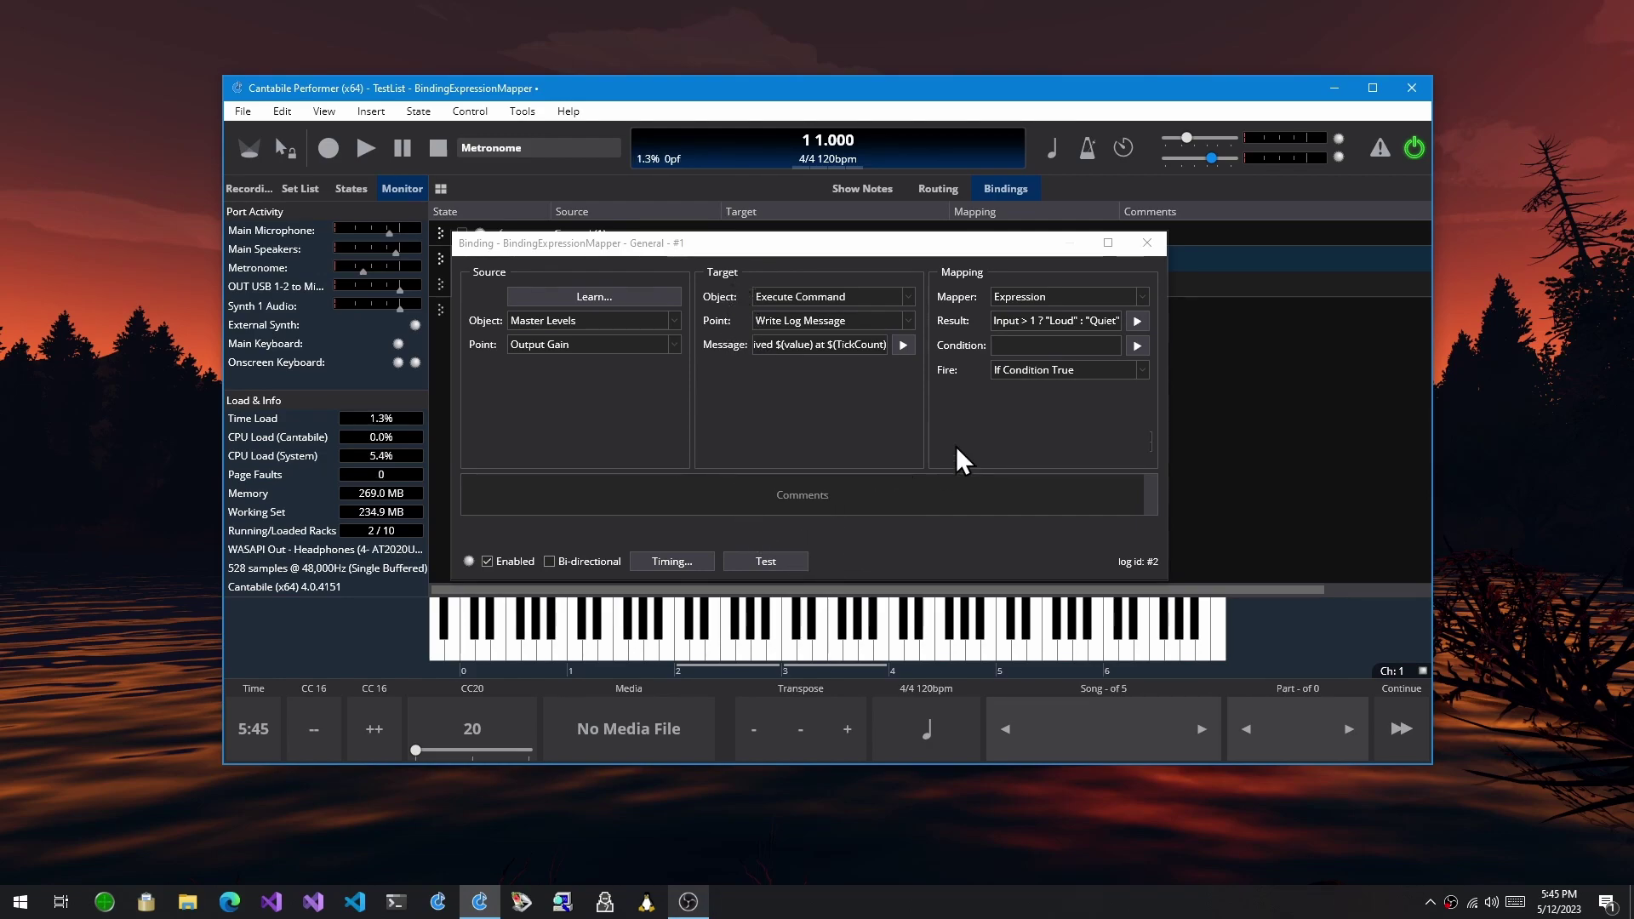
# Set the expression mapper's Fire option to Always
pyautogui.click(1053, 375)
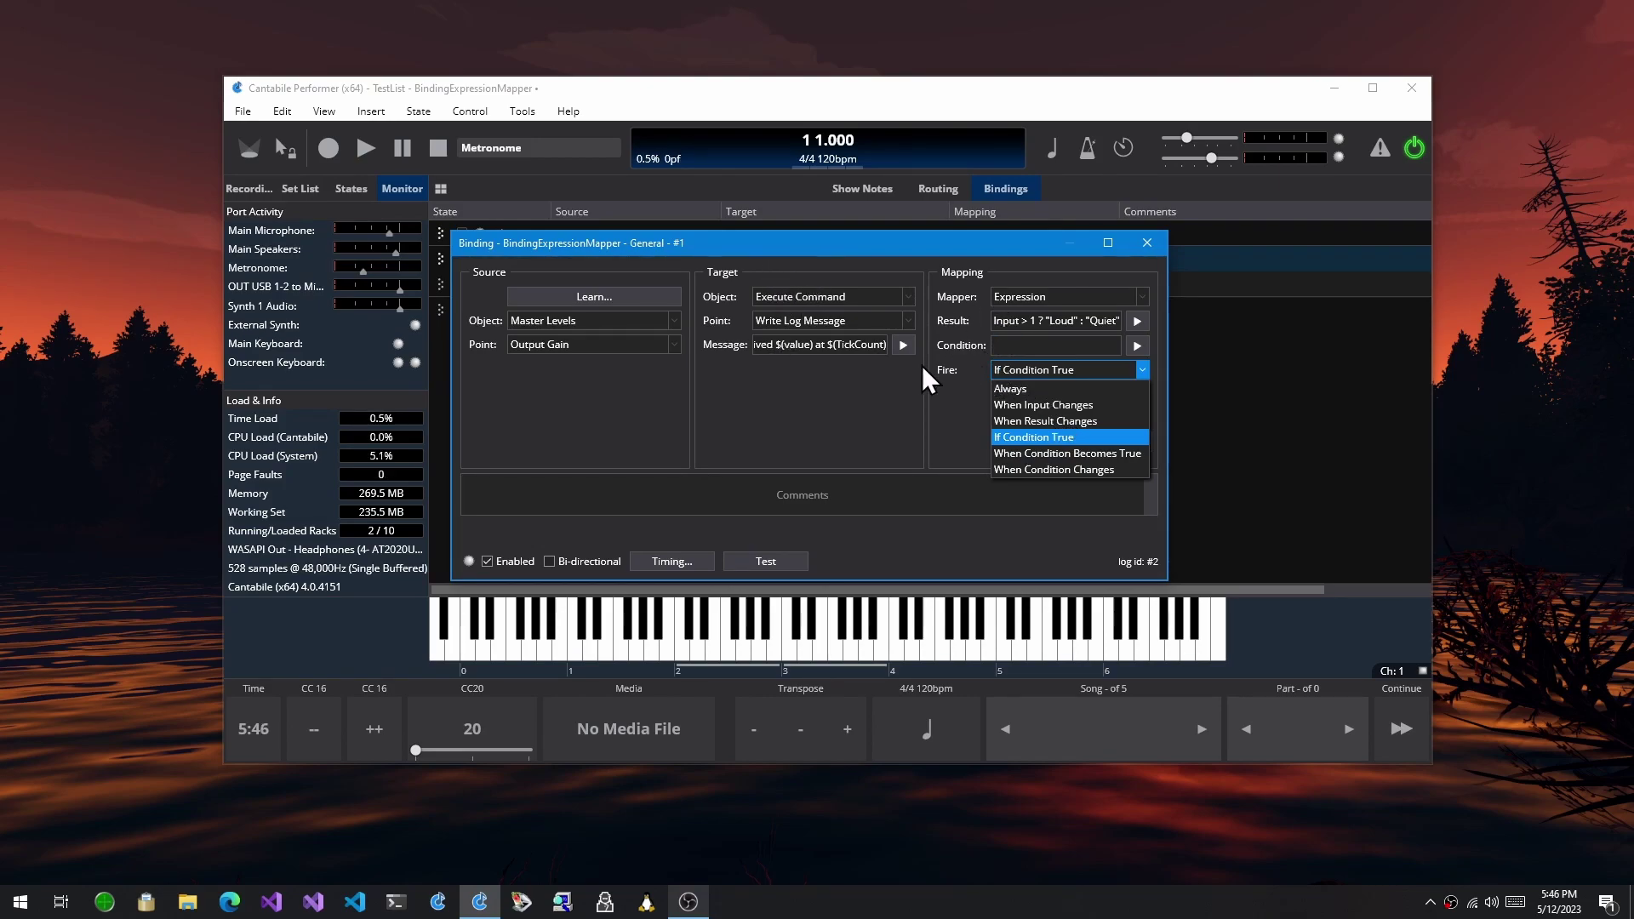
pyautogui.click(1045, 390)
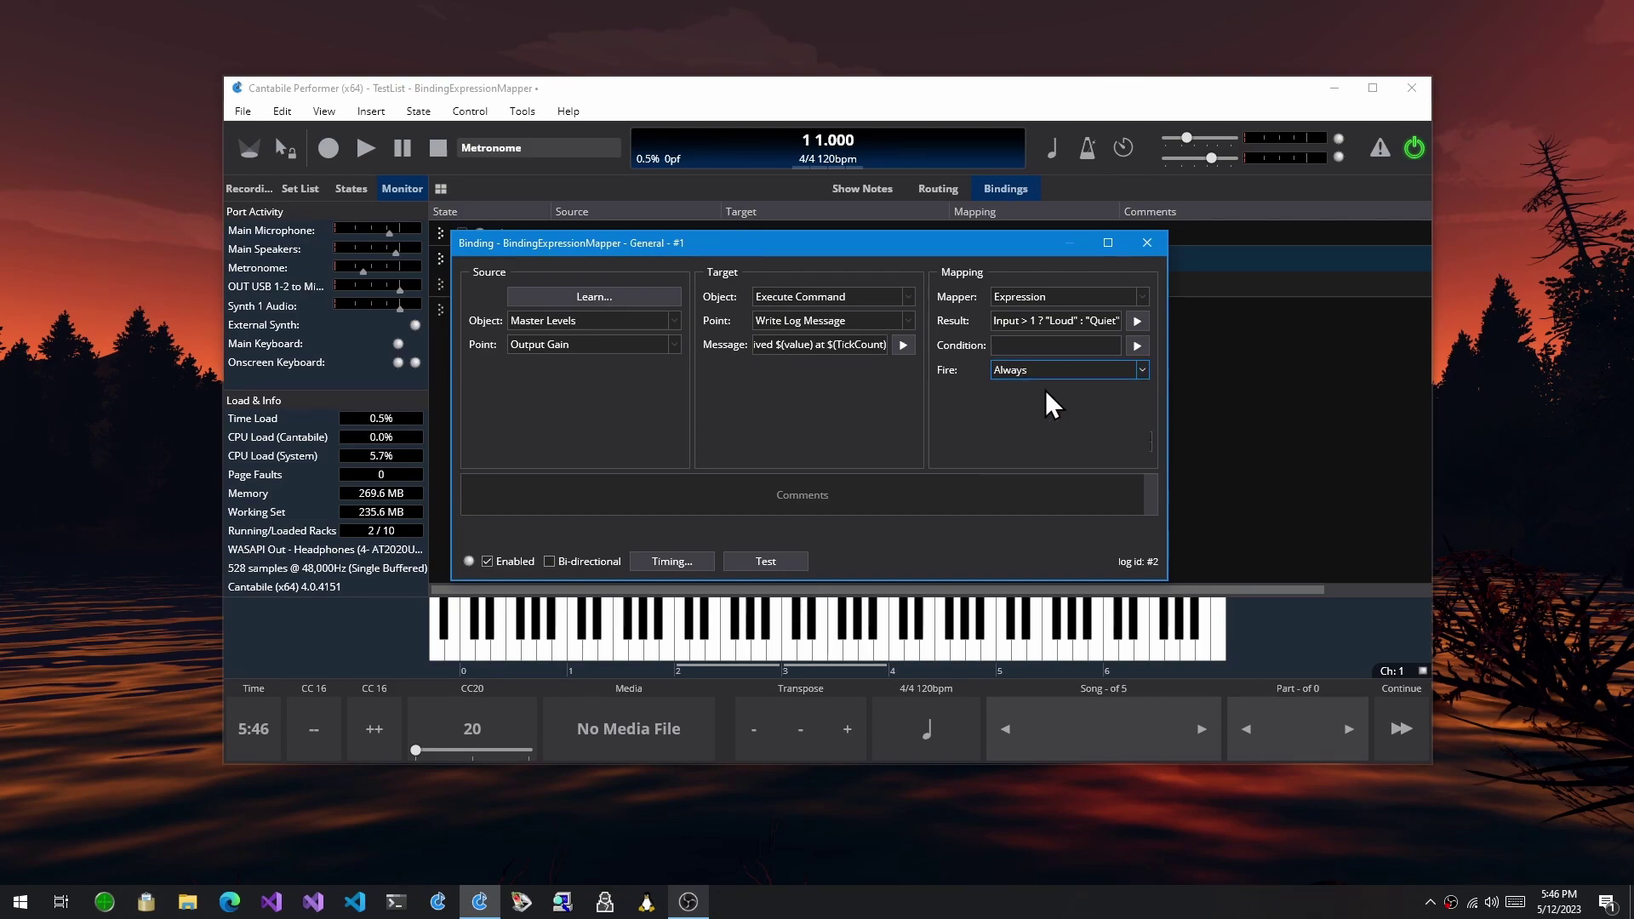
# Set the mapper's Fire option to When Input Changes, testing the firing with master output gain changes before and after
pyautogui.moveTo(1214, 160); pyautogui.dragTo(1229, 207)
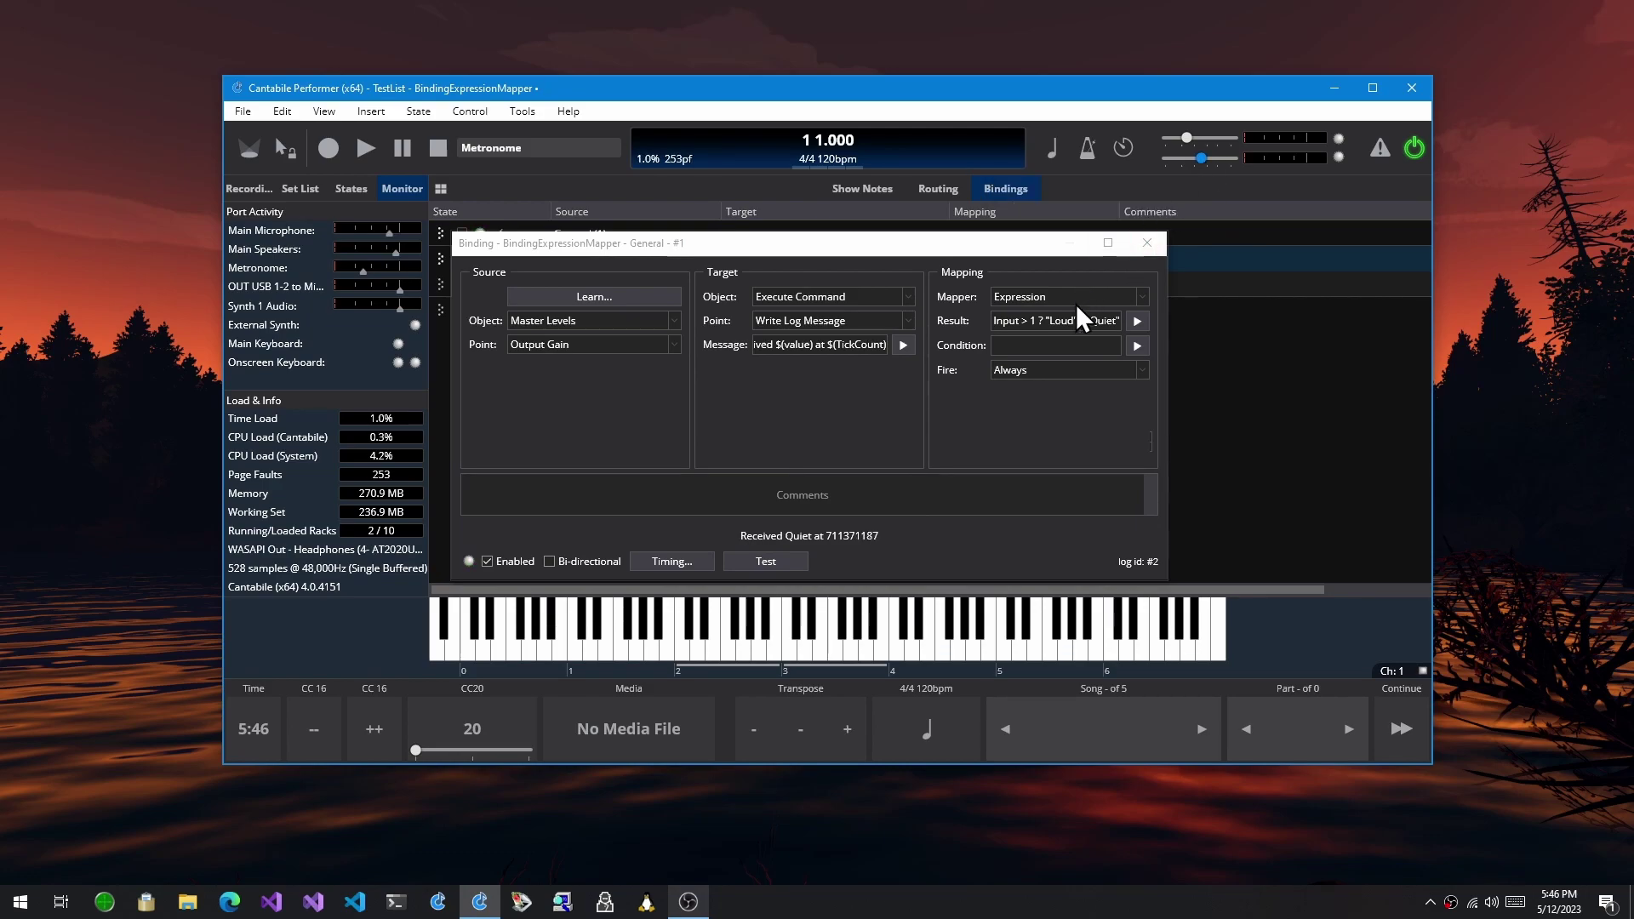
pyautogui.click(1057, 371)
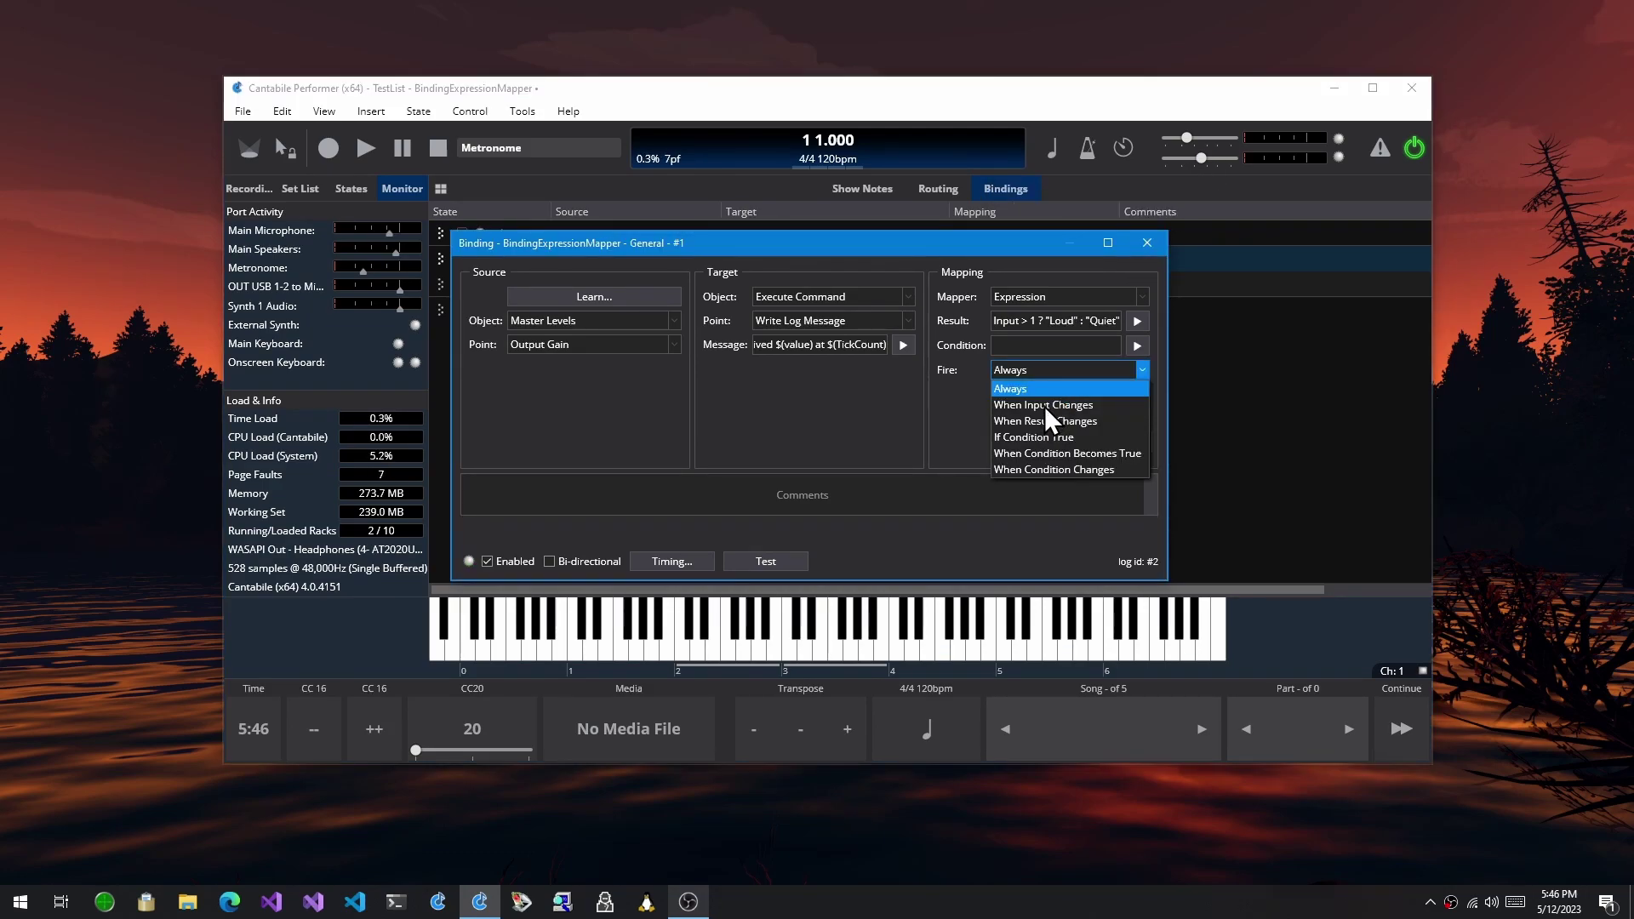
pyautogui.click(1045, 406)
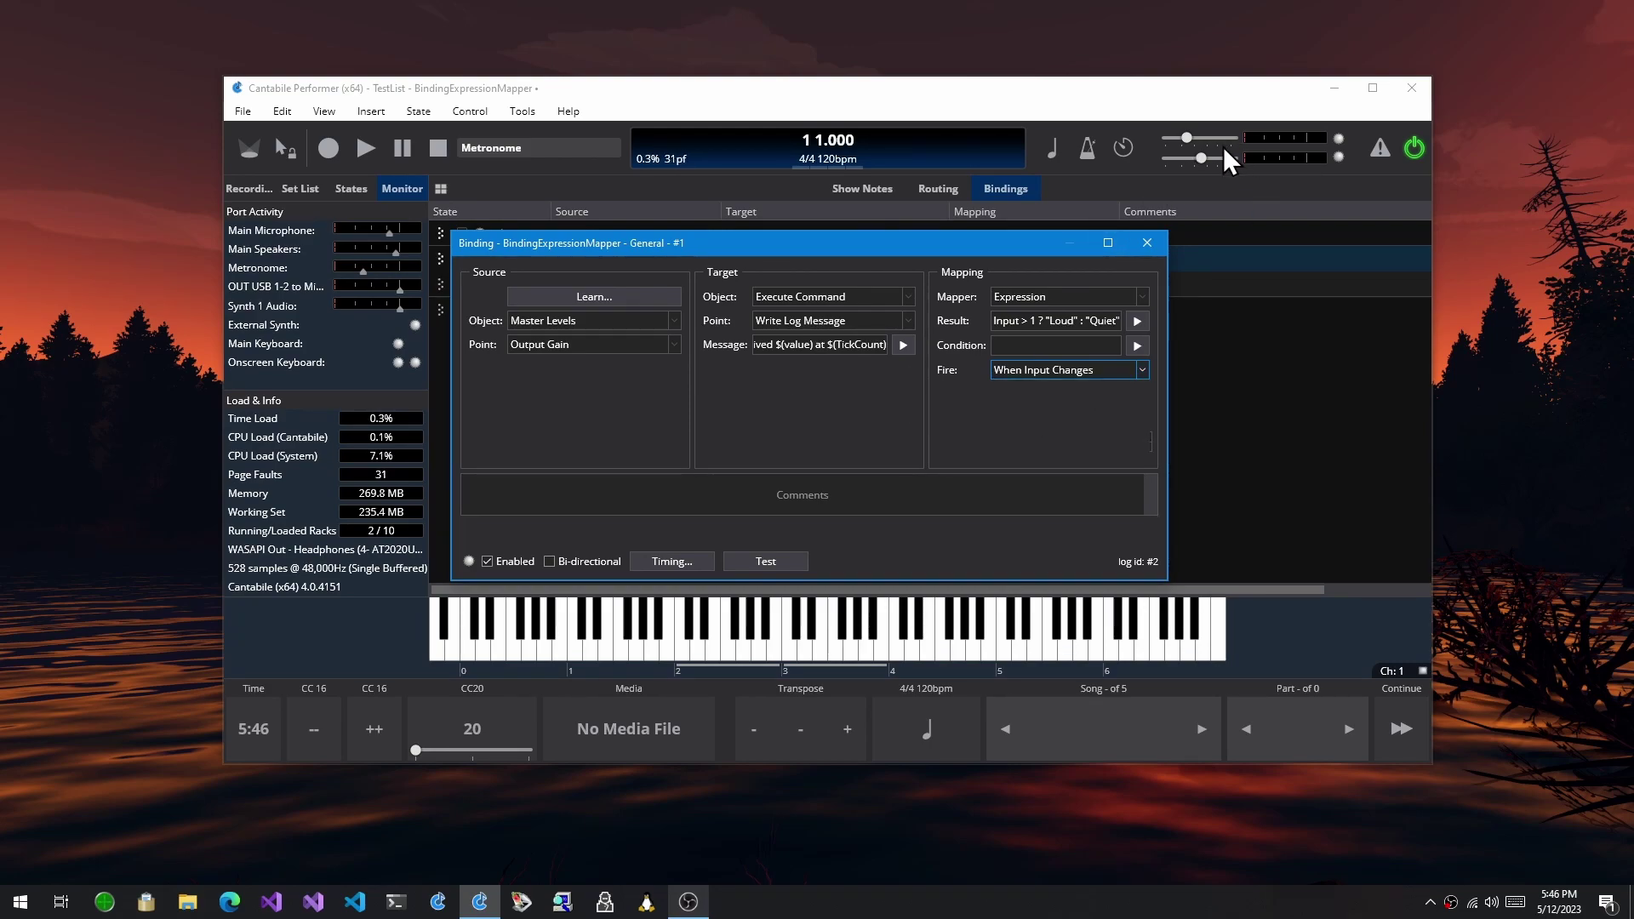
pyautogui.moveTo(1203, 163); pyautogui.dragTo(1160, 187)
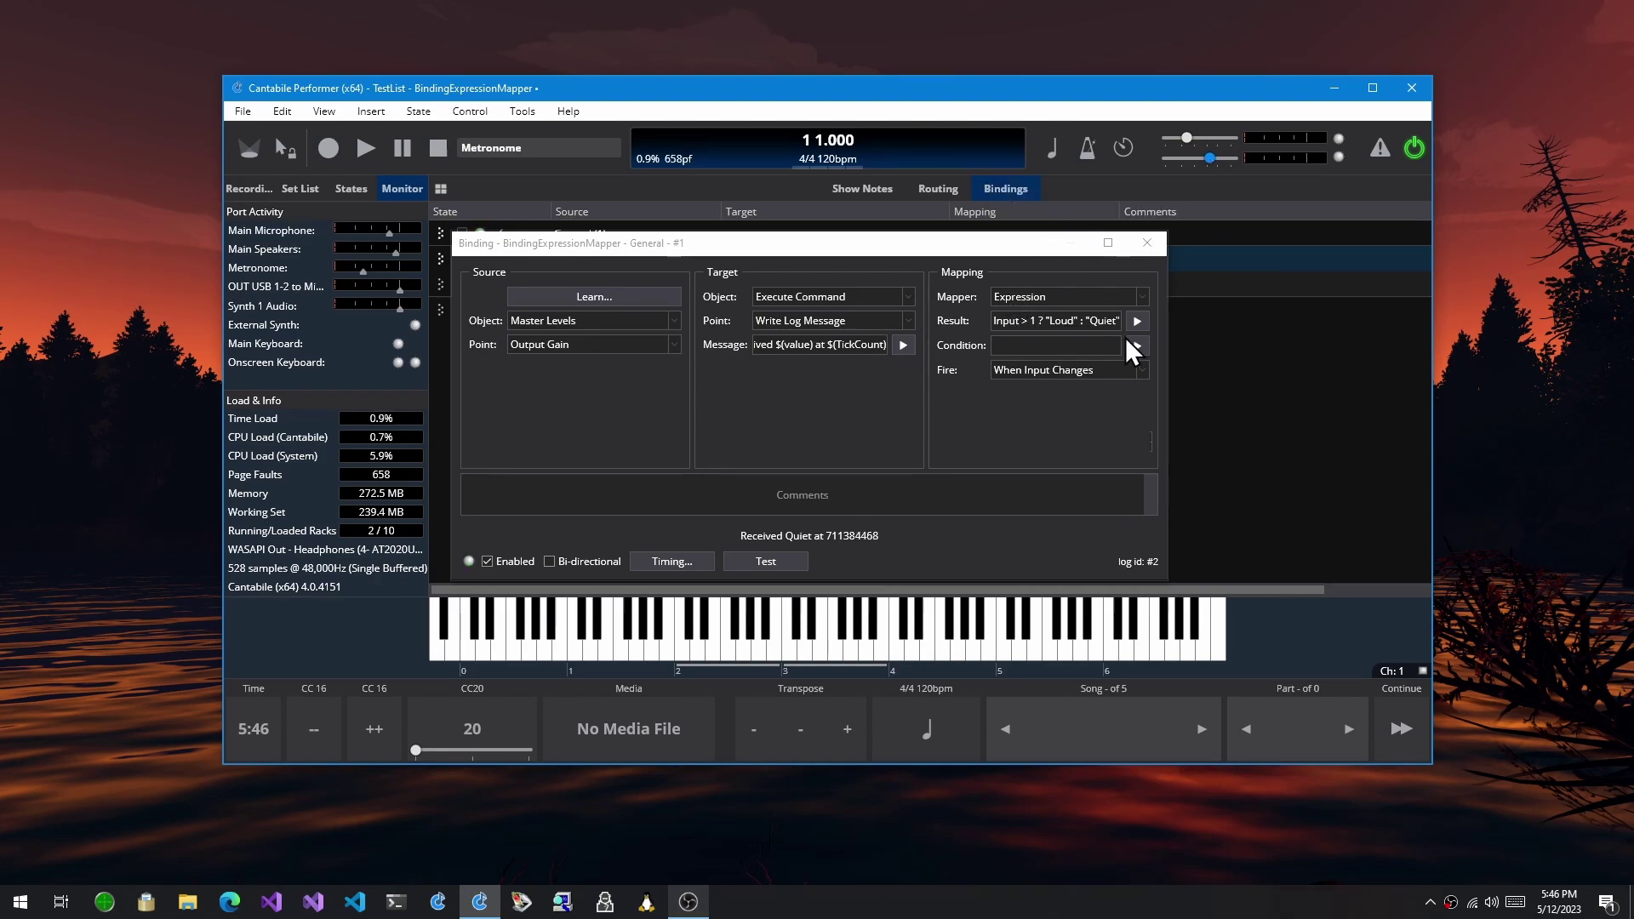
# Set the Fire option to When Result Changes and test it by sweeping the master output gain
pyautogui.click(1139, 372)
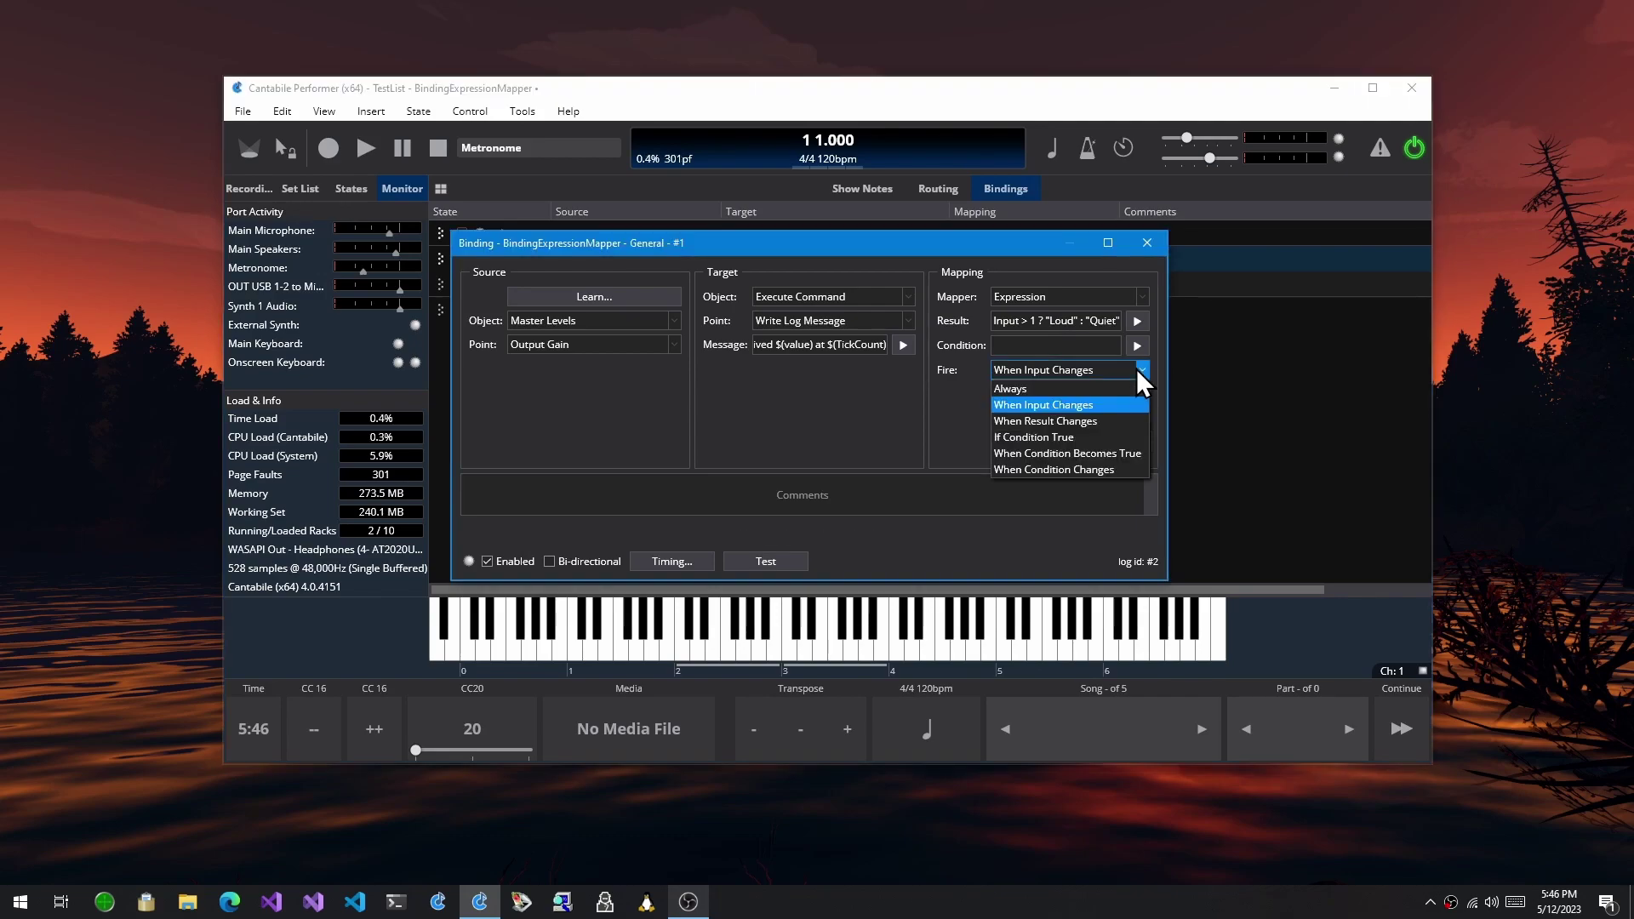
pyautogui.click(1104, 418)
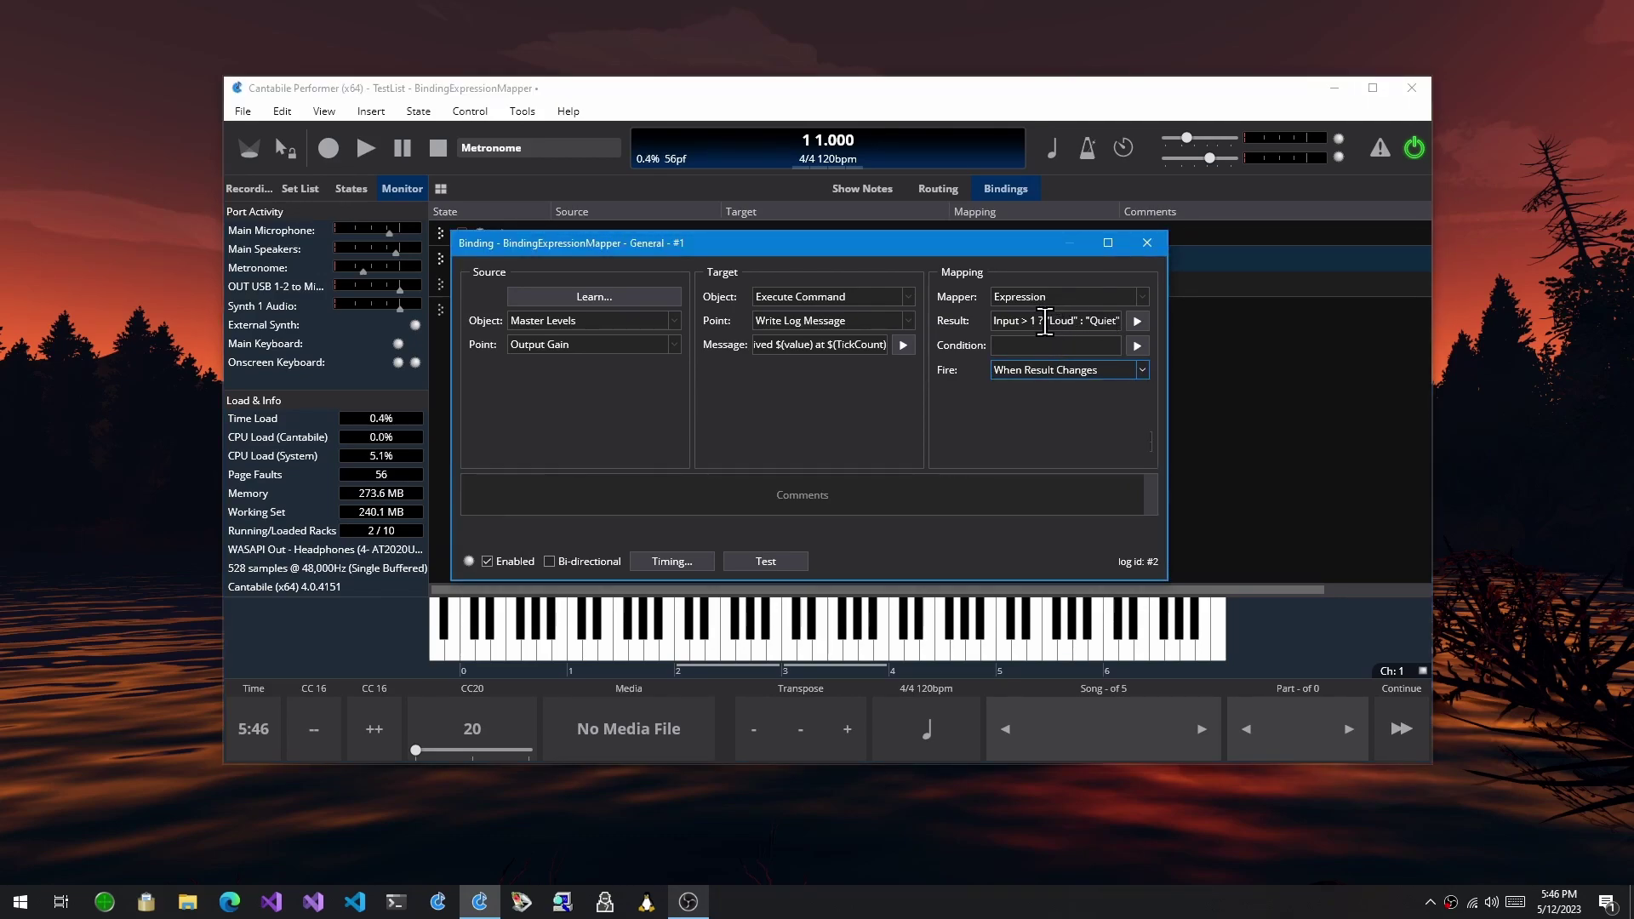
pyautogui.moveTo(1208, 157); pyautogui.dragTo(1265, 231)
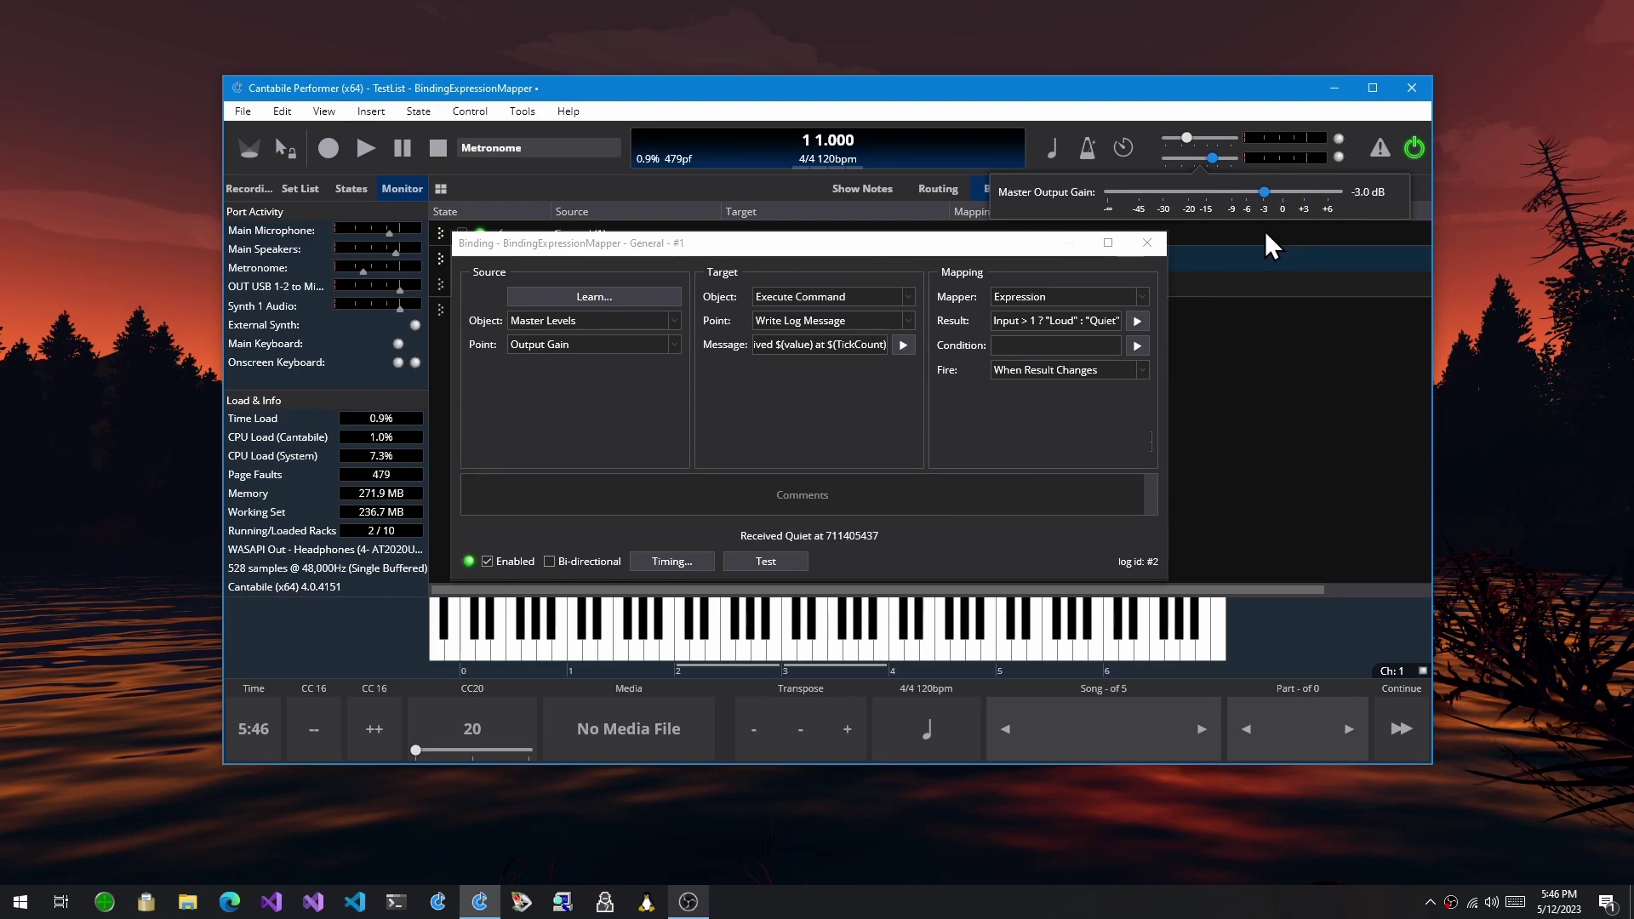
pyautogui.click(1213, 163)
pyautogui.moveTo(1265, 191); pyautogui.dragTo(1301, 197)
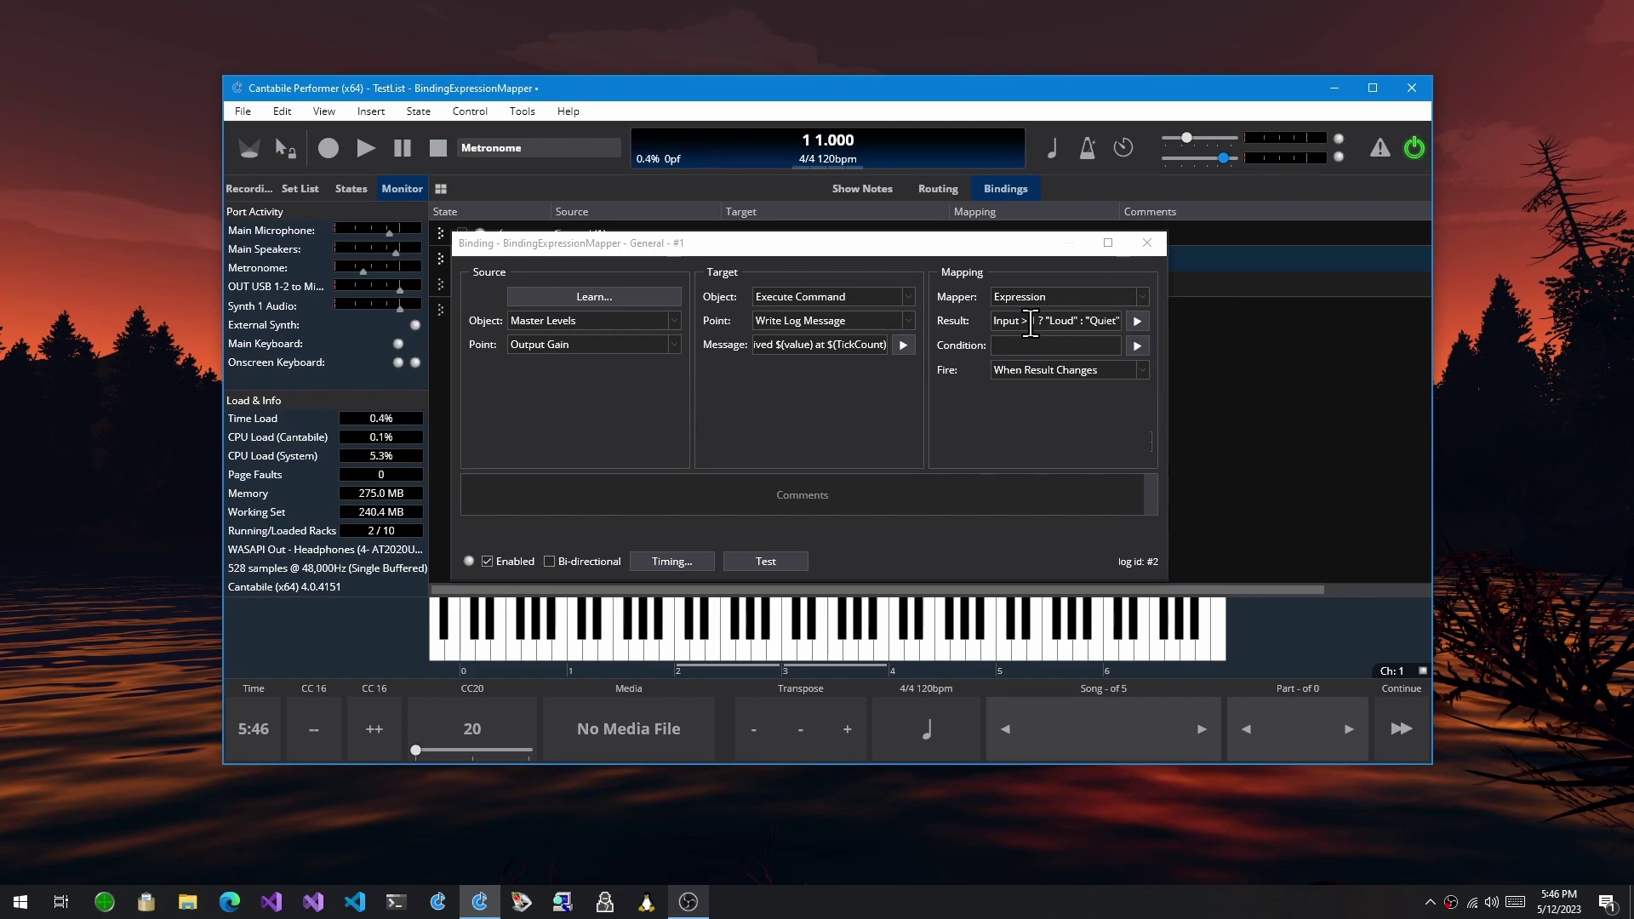
# Enter Input > 0.5 as the expression mapper's condition
pyautogui.click(1060, 346)
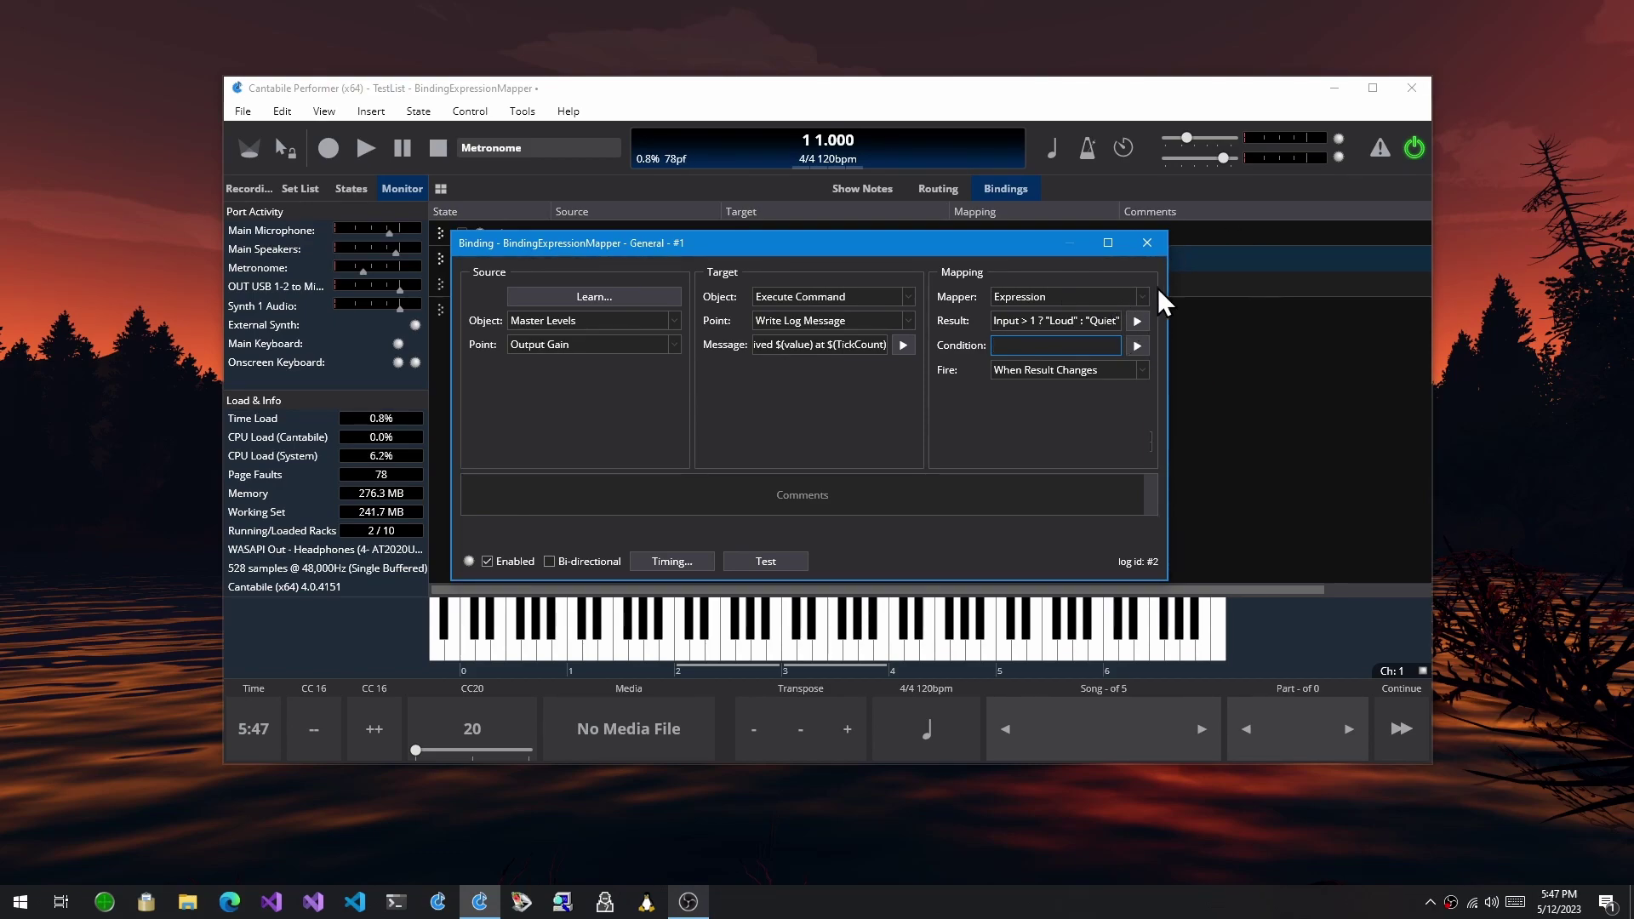
pyautogui.write('Input > ')
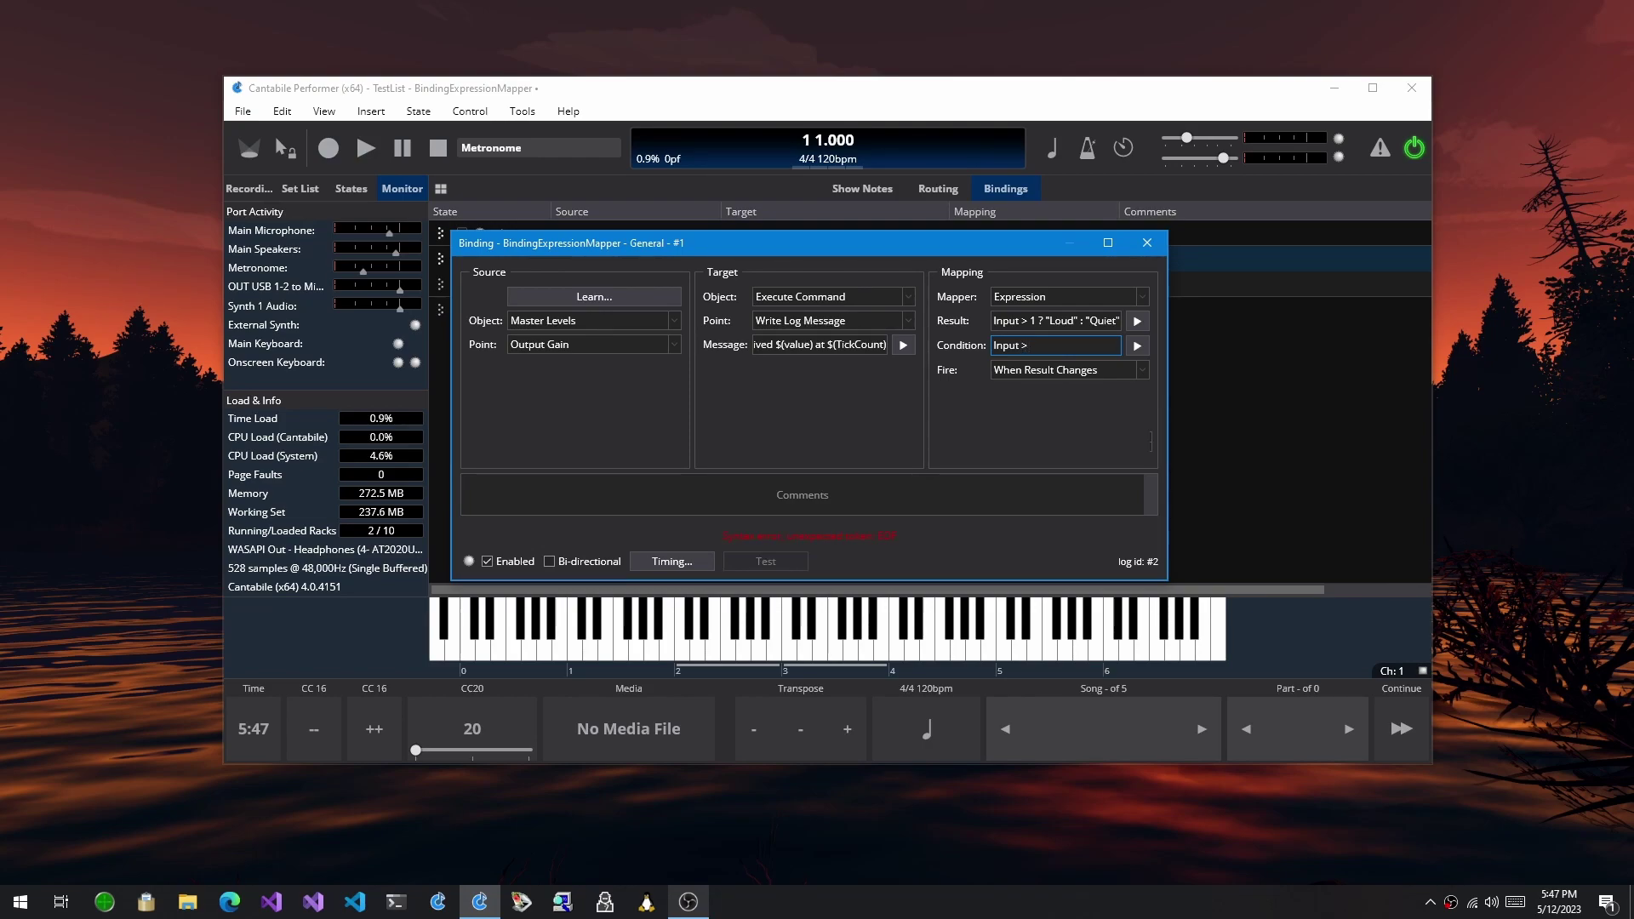
pyautogui.write('0.5')
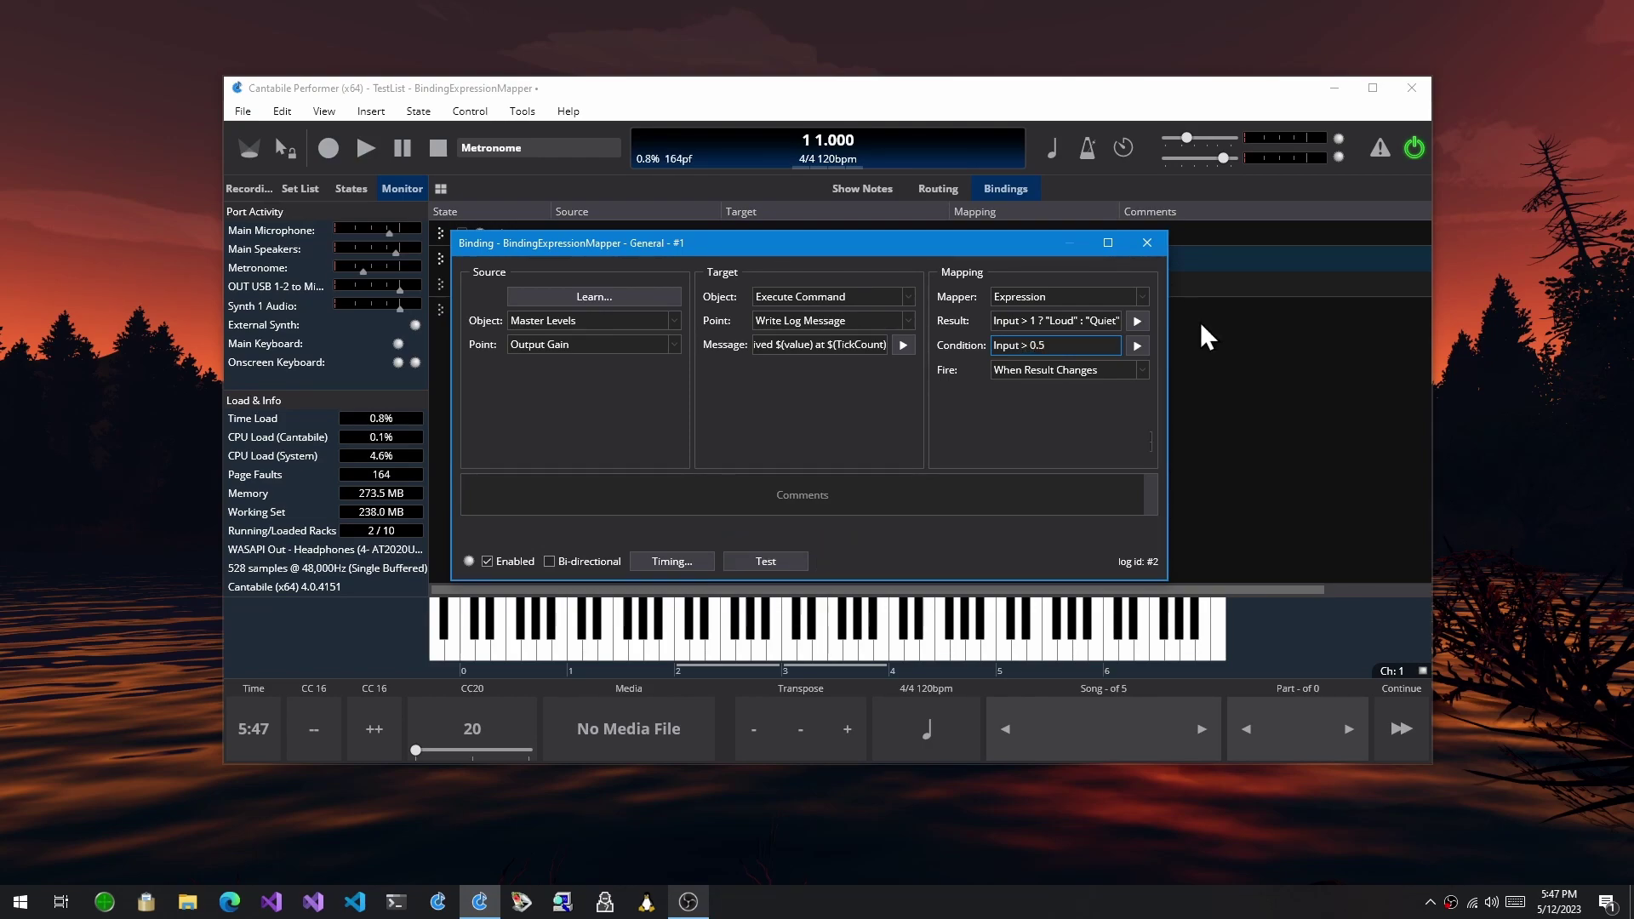
# Set the Fire option to When Condition Becomes True and test it by varying the master output gain
pyautogui.click(1067, 369)
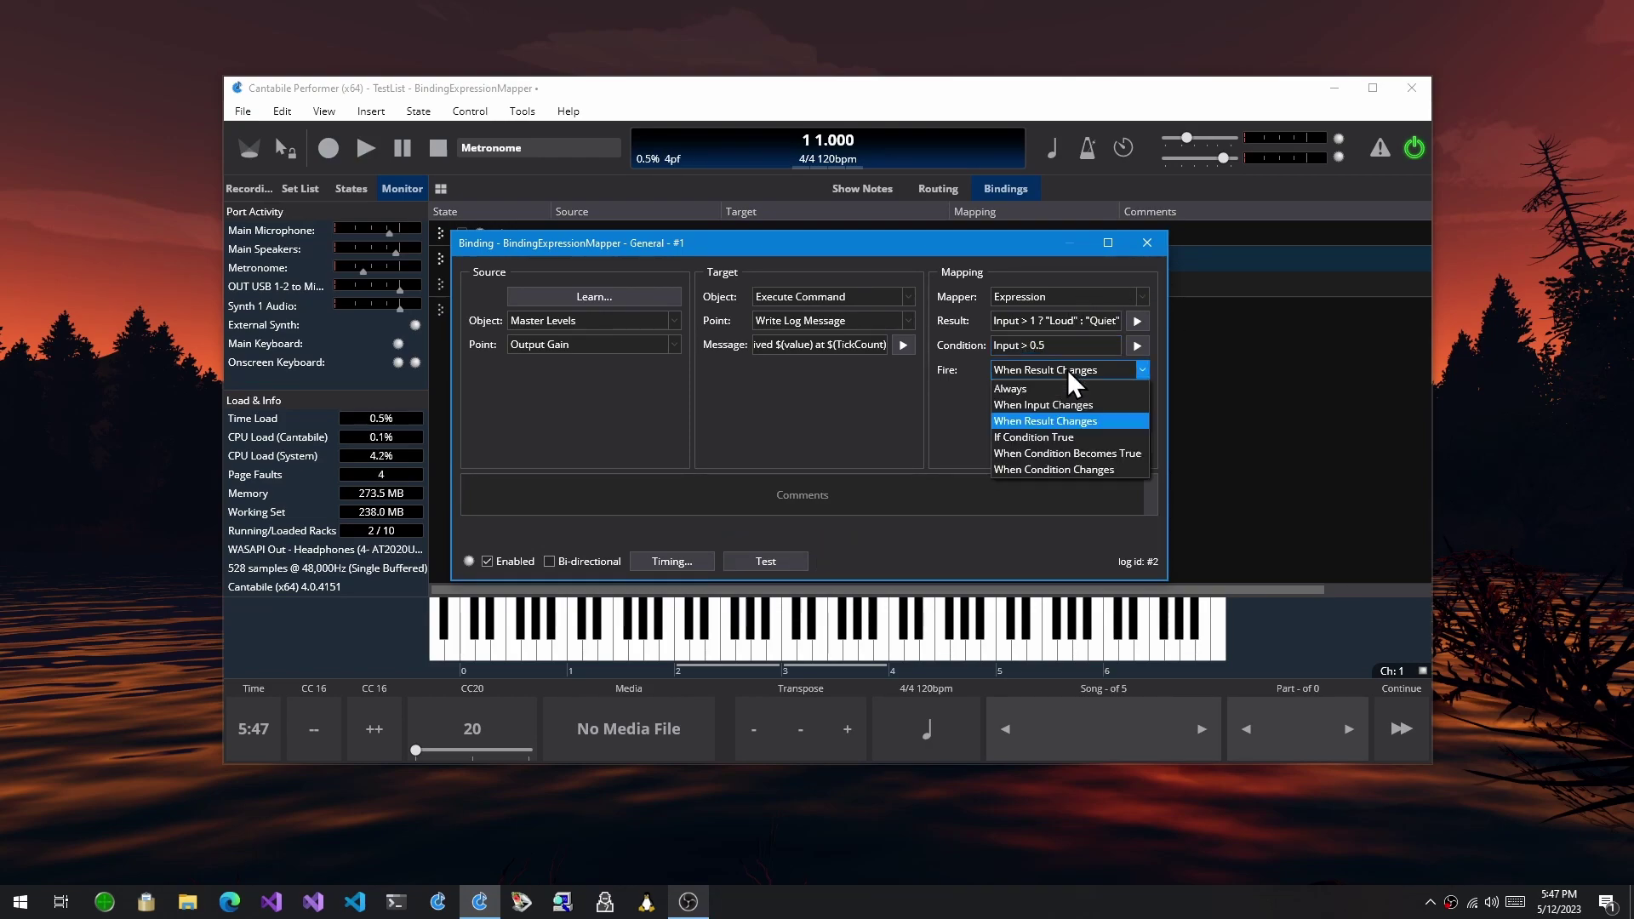
pyautogui.click(1069, 453)
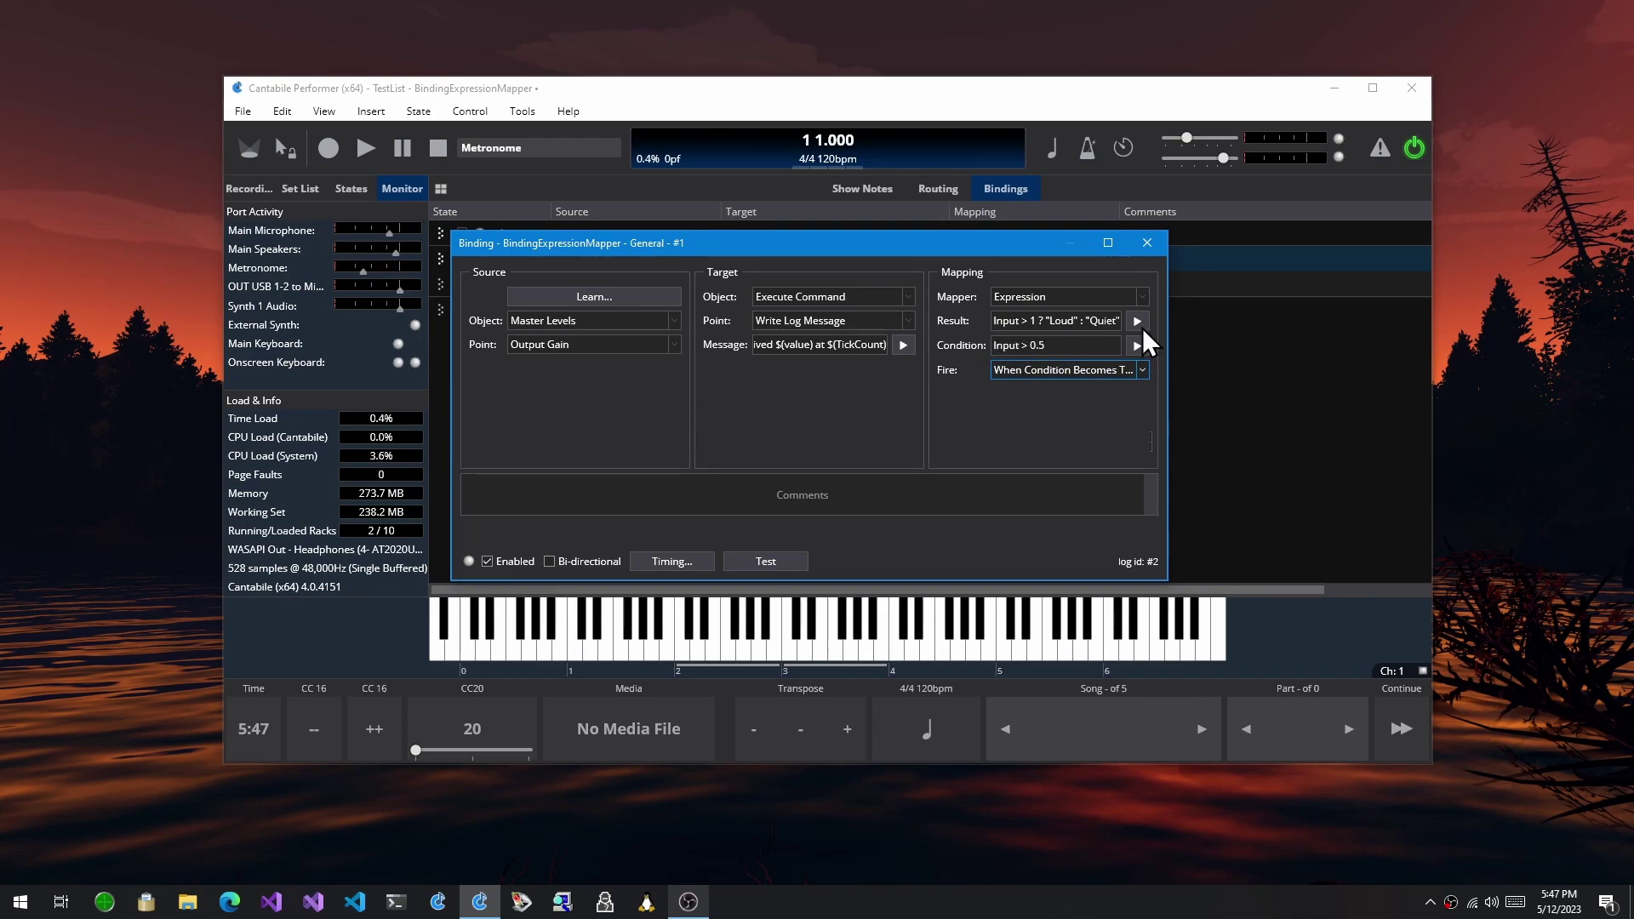
pyautogui.moveTo(1223, 155); pyautogui.dragTo(1285, 223)
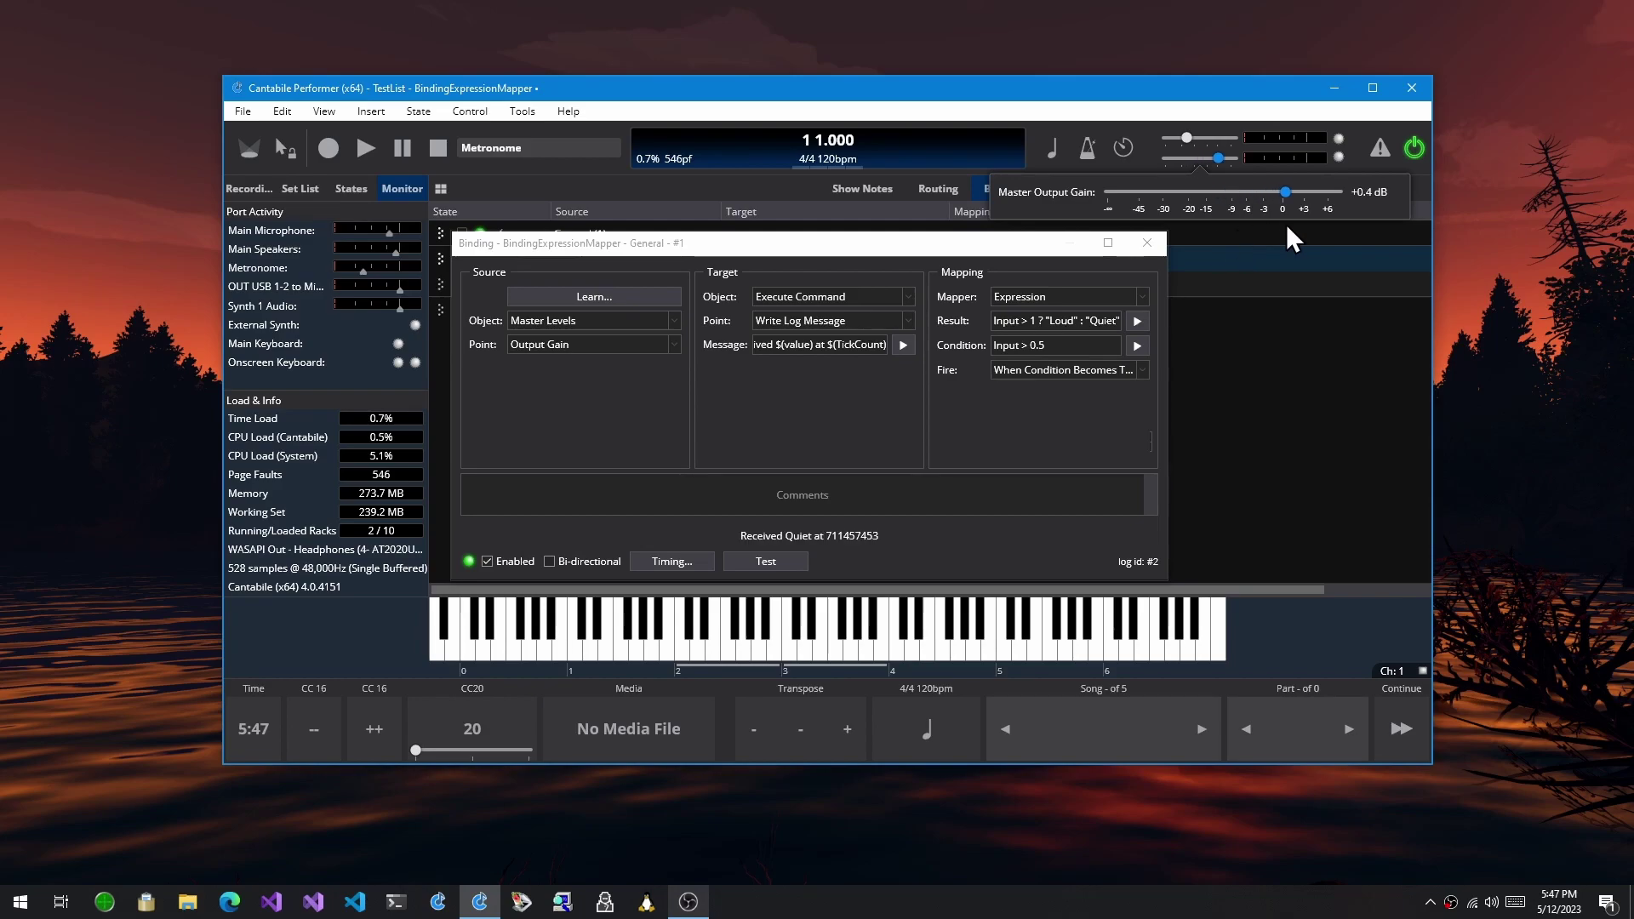
# Set the Fire option to When Condition Changes and test it by moving the master output gain
pyautogui.click(1049, 370)
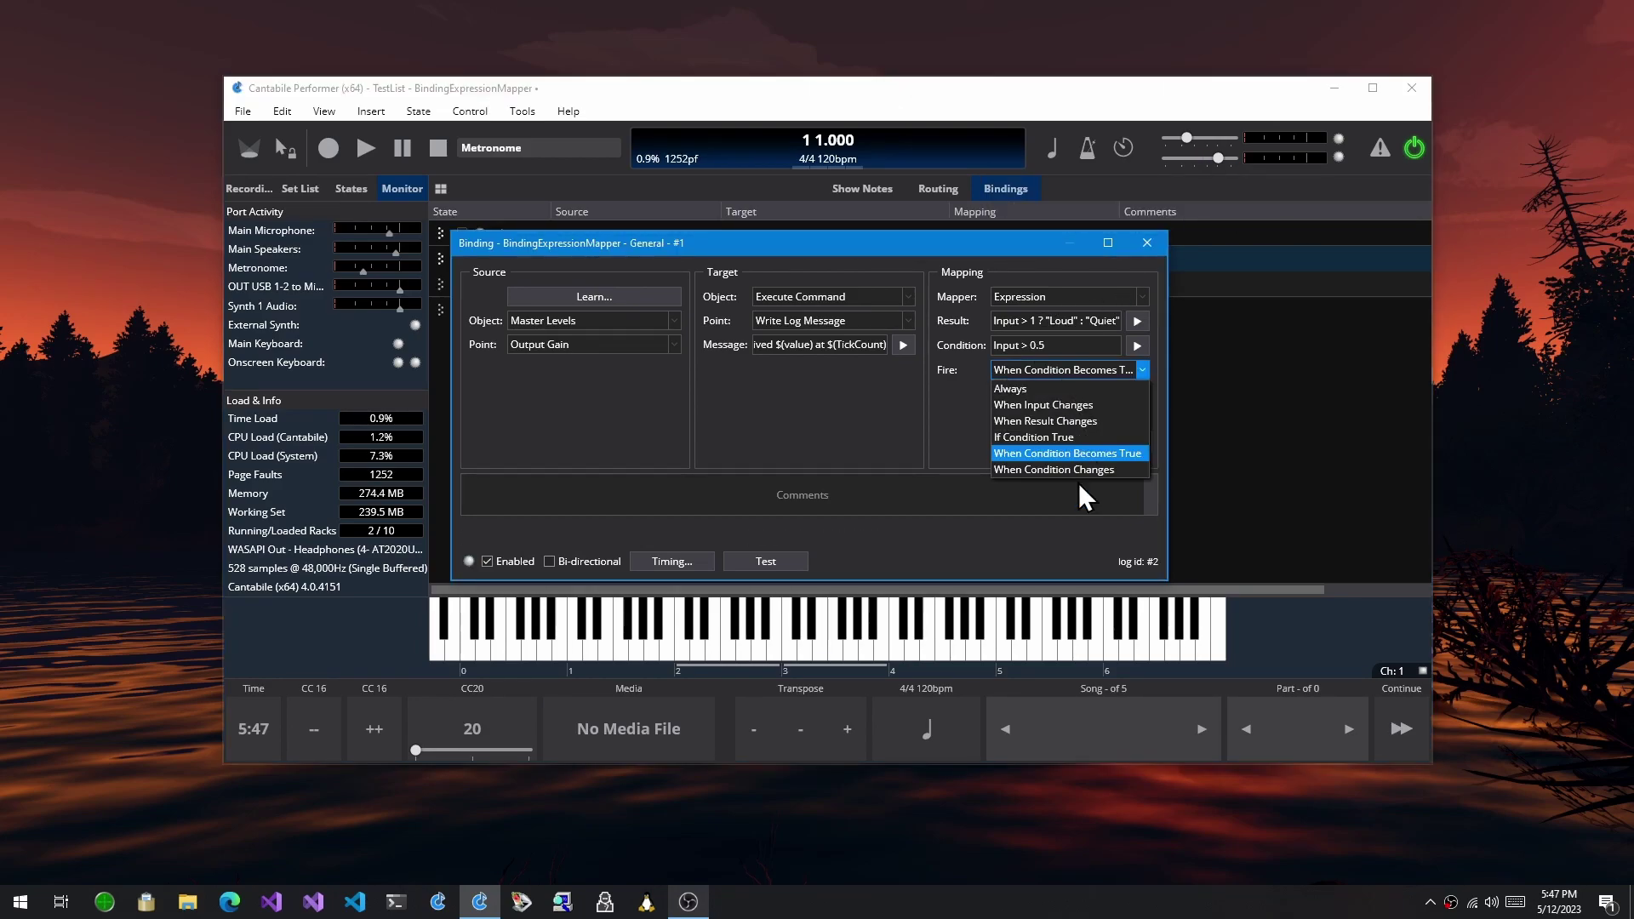
pyautogui.click(1034, 469)
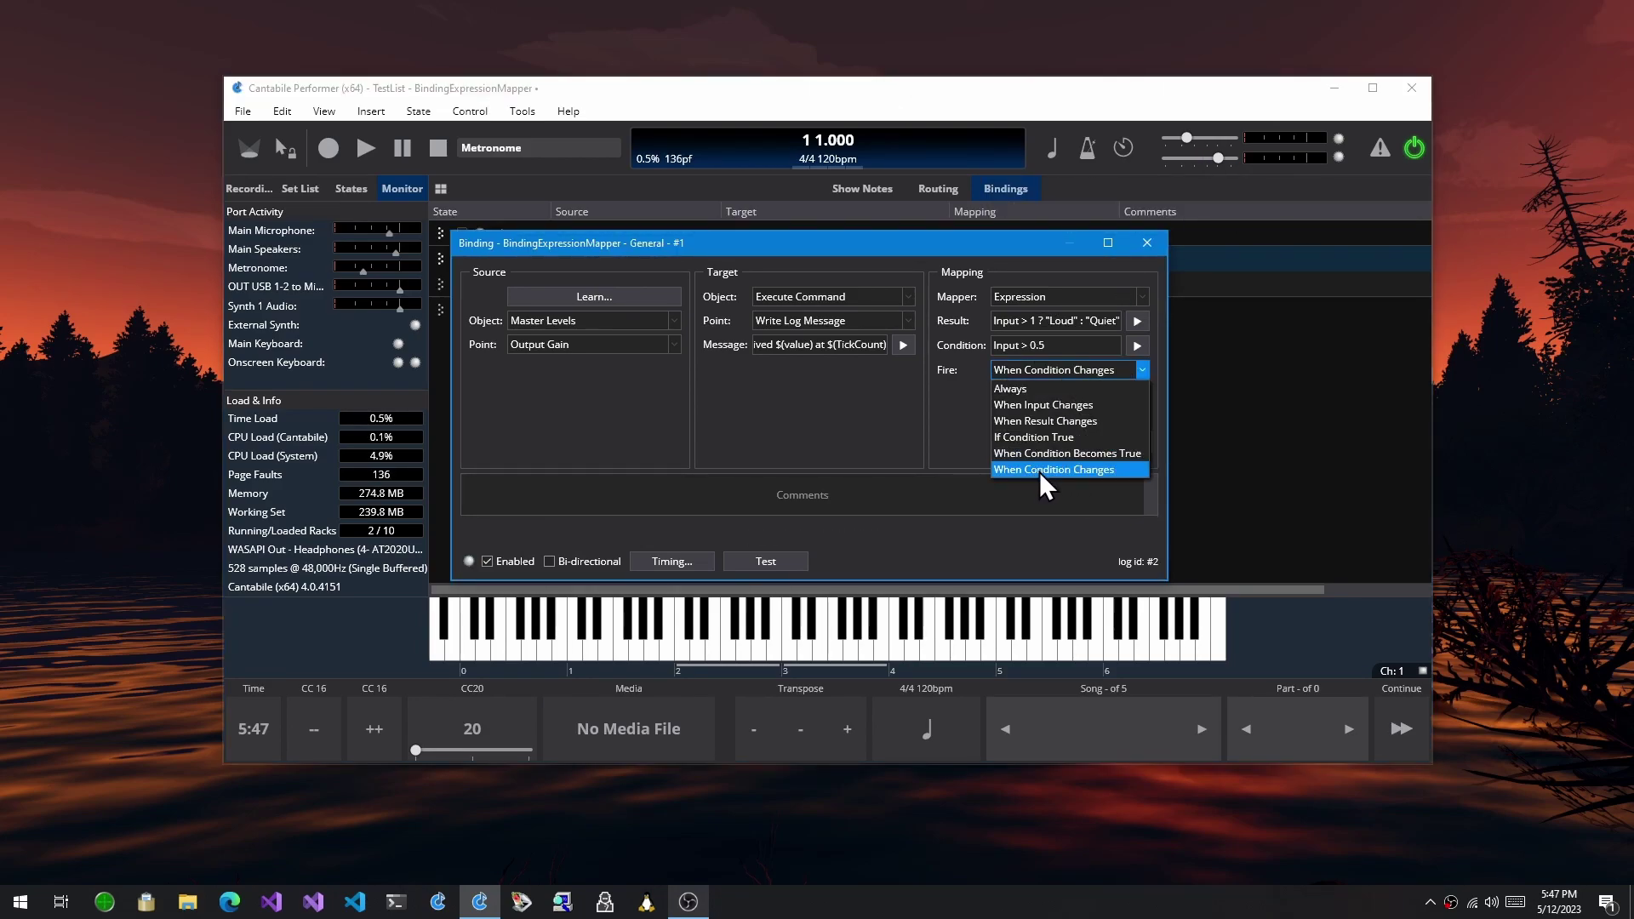
pyautogui.click(1039, 471)
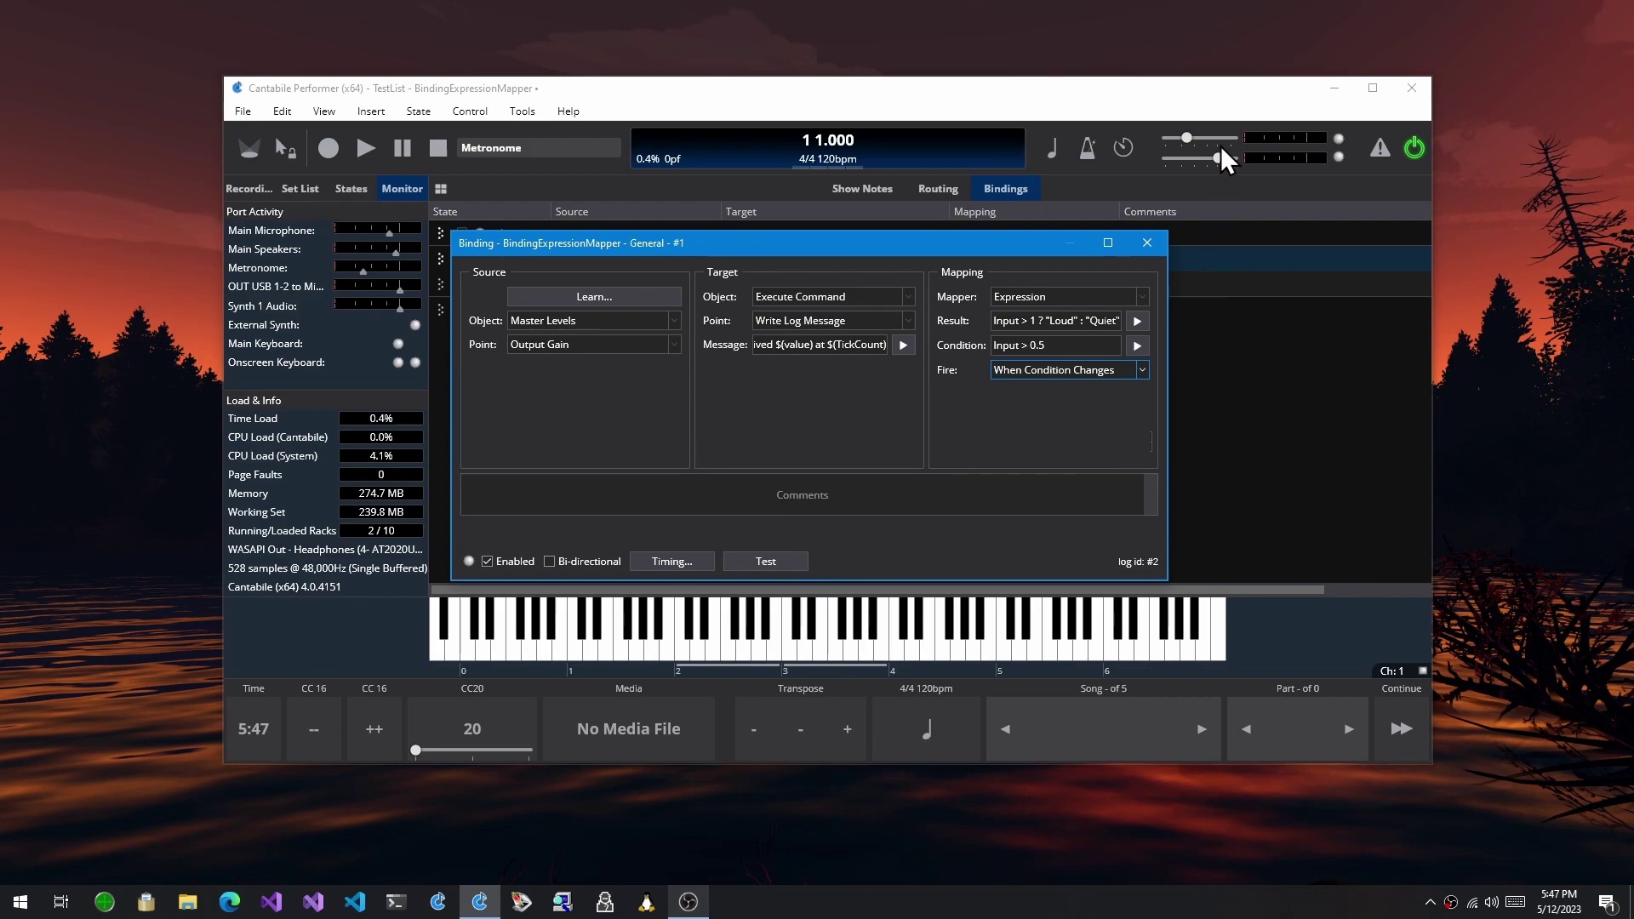
pyautogui.moveTo(1213, 157); pyautogui.dragTo(1223, 248)
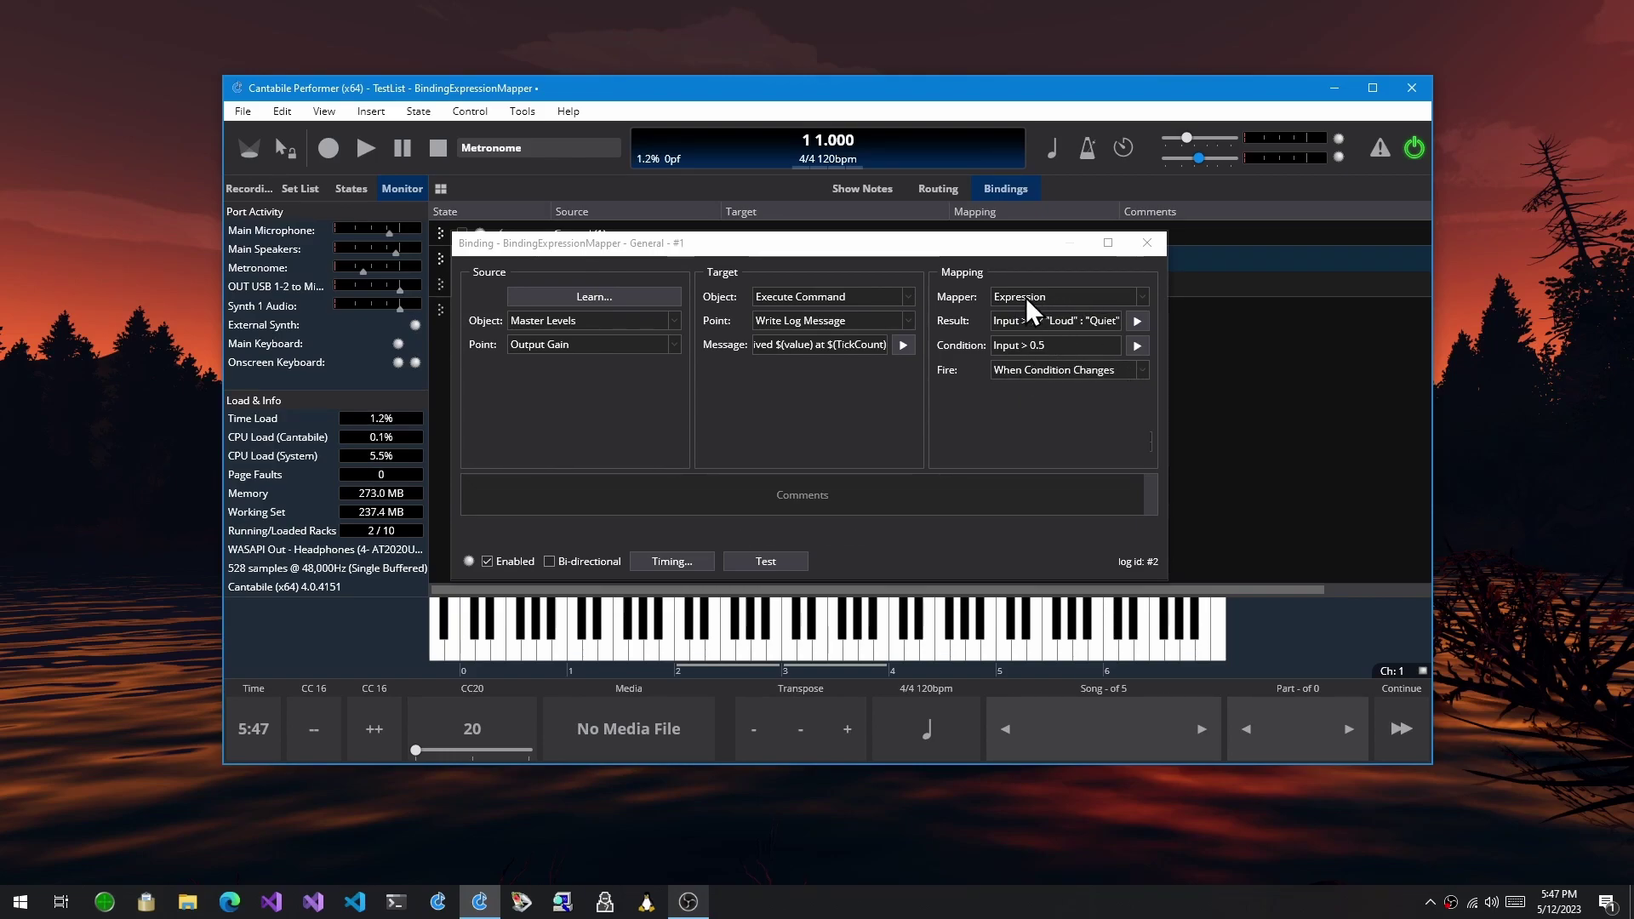
# Set the Fire option to If Condition True and replace the result expression with "Loud"
pyautogui.click(1055, 368)
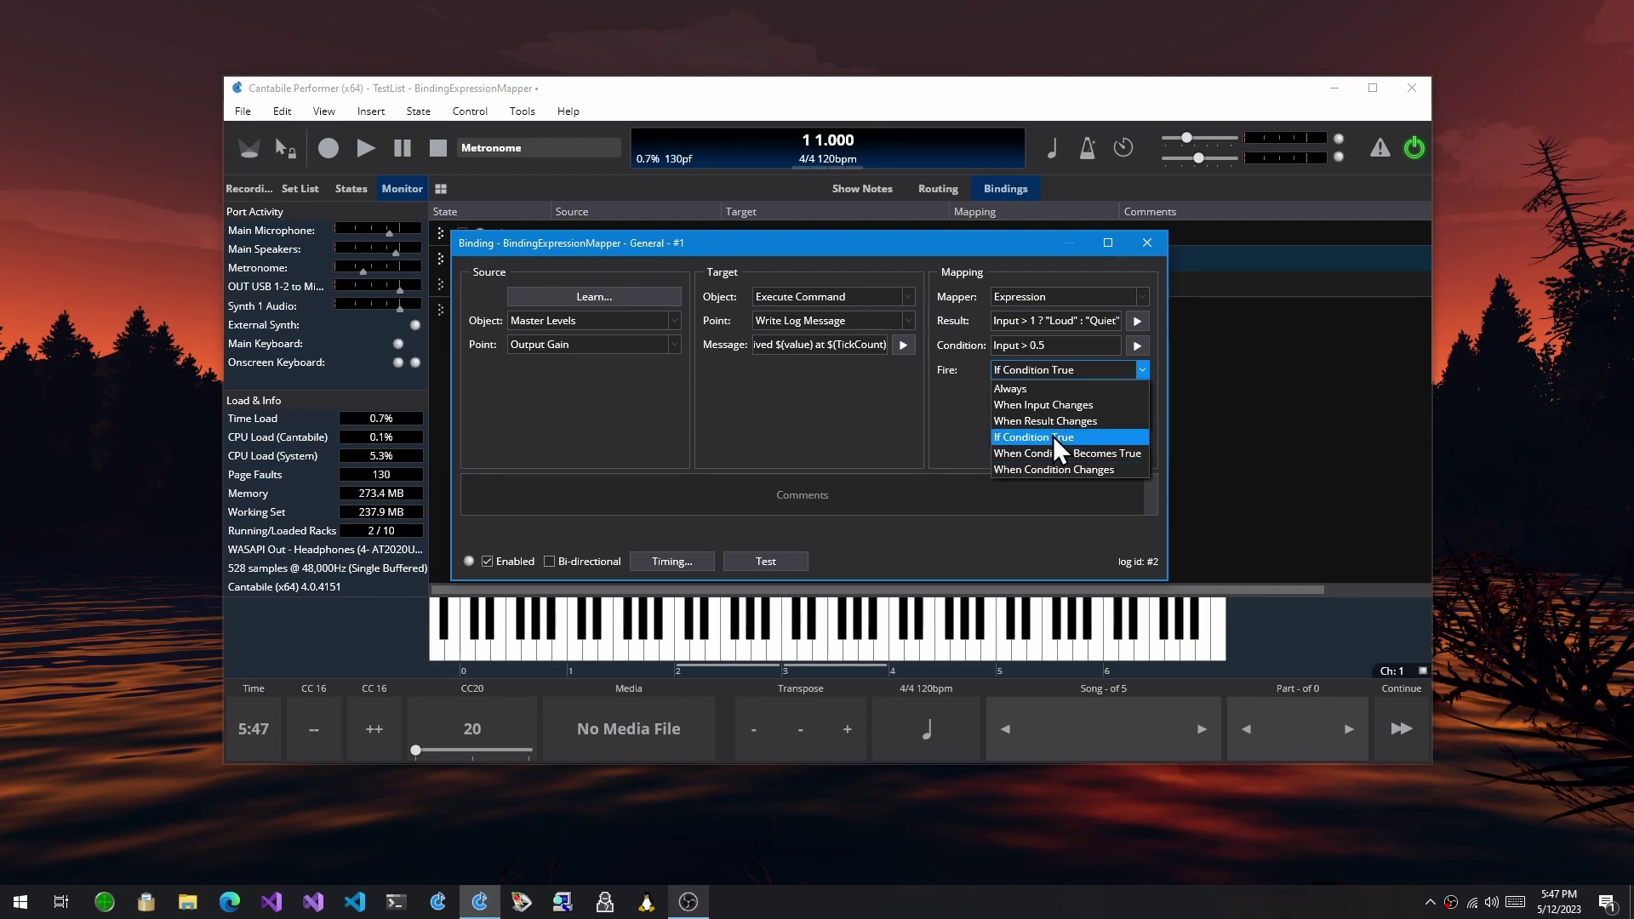
pyautogui.click(1038, 439)
pyautogui.click(1060, 345)
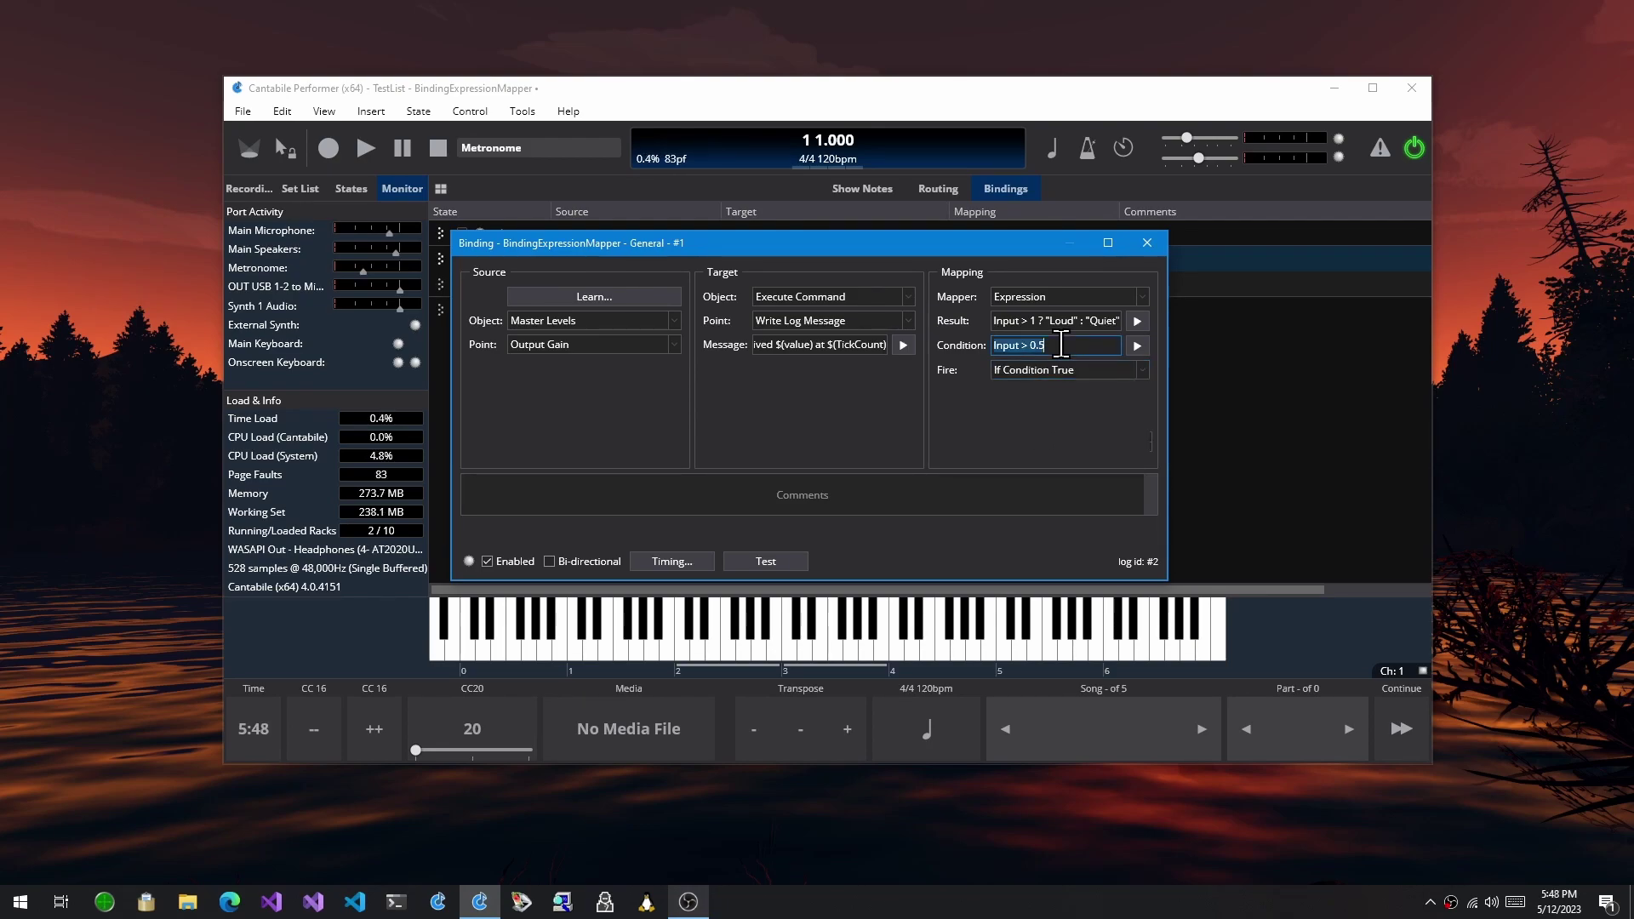
pyautogui.click(1080, 346)
pyautogui.click(996, 321)
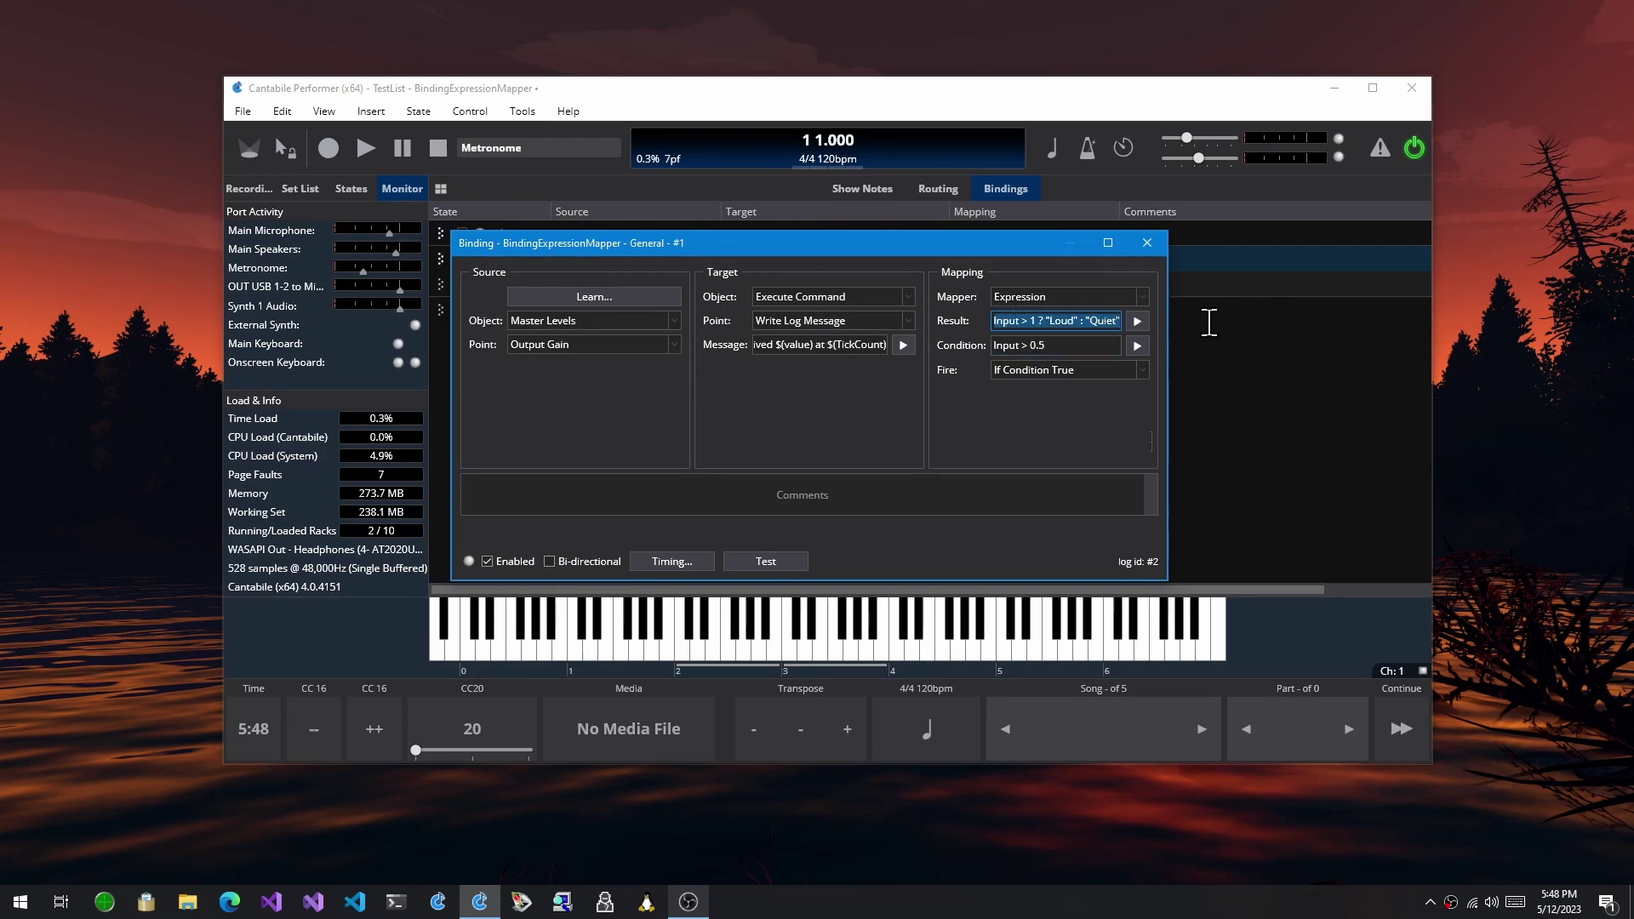
pyautogui.write('"Loud"')
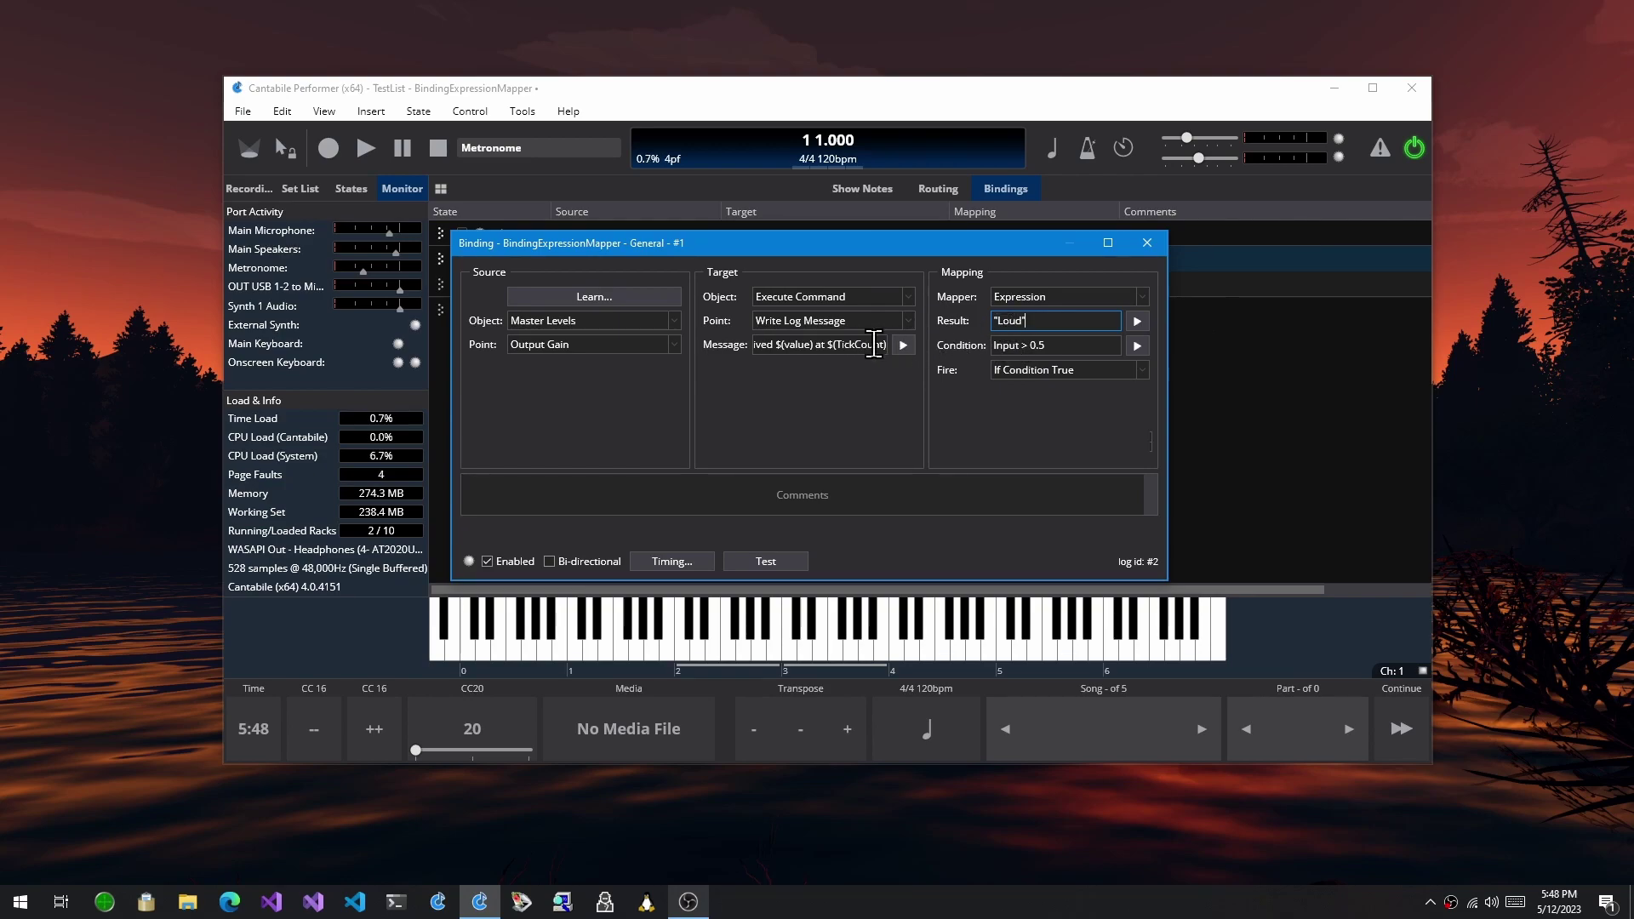
# Change the condition to Input > 1 && PreviousInput <= 1 and test it by raising the master output gain
pyautogui.click(1059, 348)
pyautogui.click(1061, 344)
pyautogui.press('BackSpace')
pyautogui.press('BackSpace')
pyautogui.press('BackSpace')
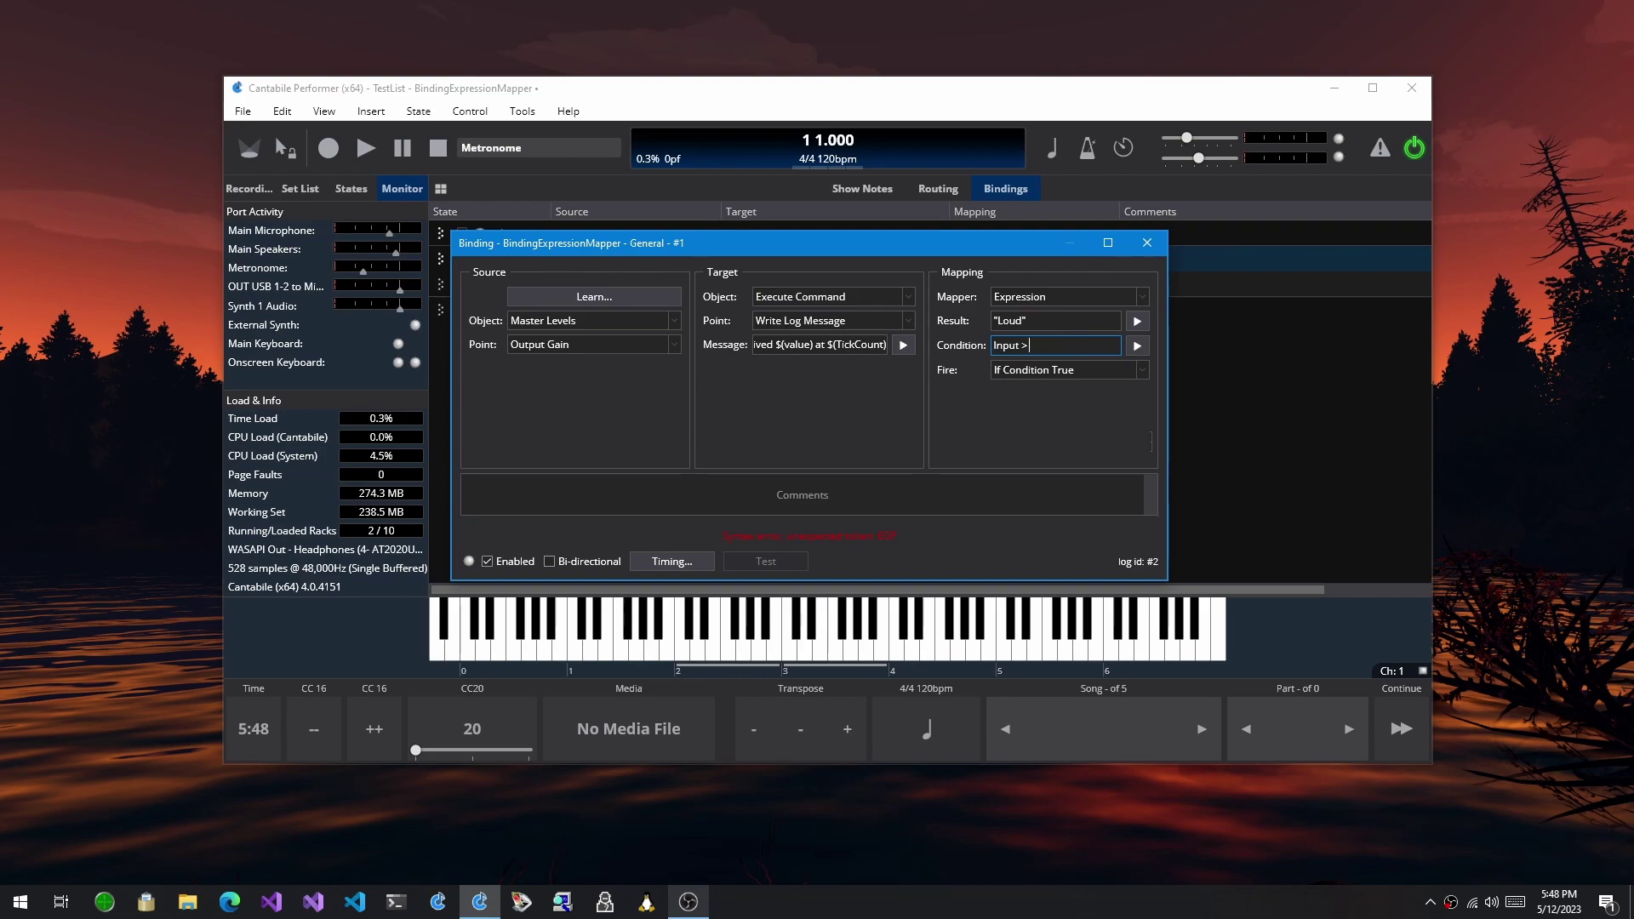
pyautogui.write('1 && PreviousInput')
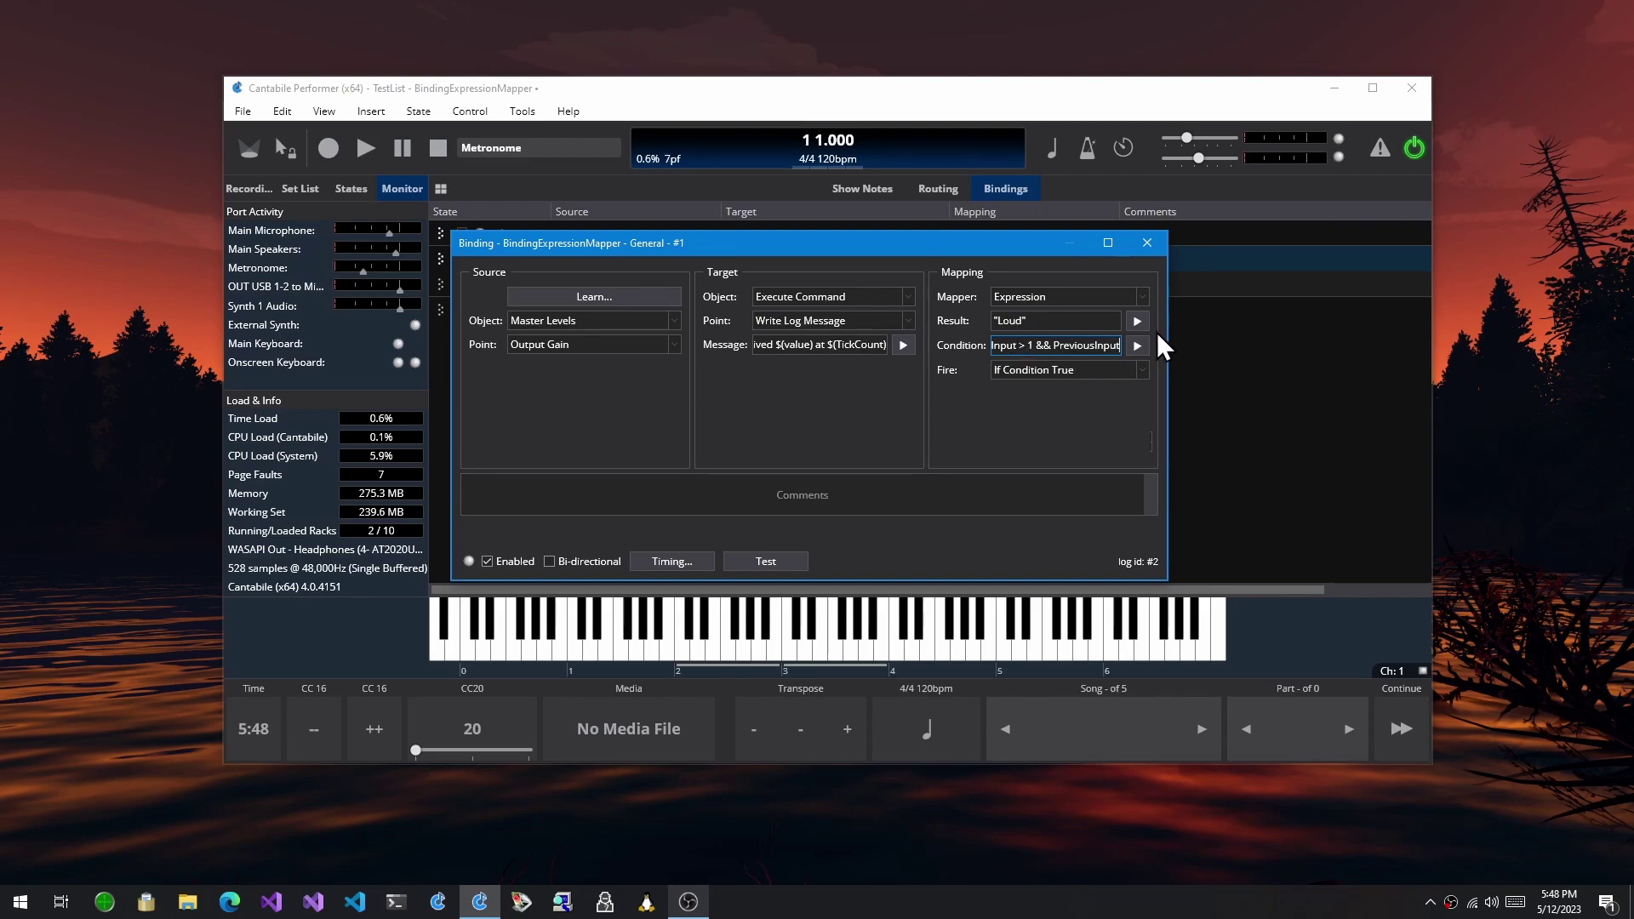
pyautogui.click(1139, 344)
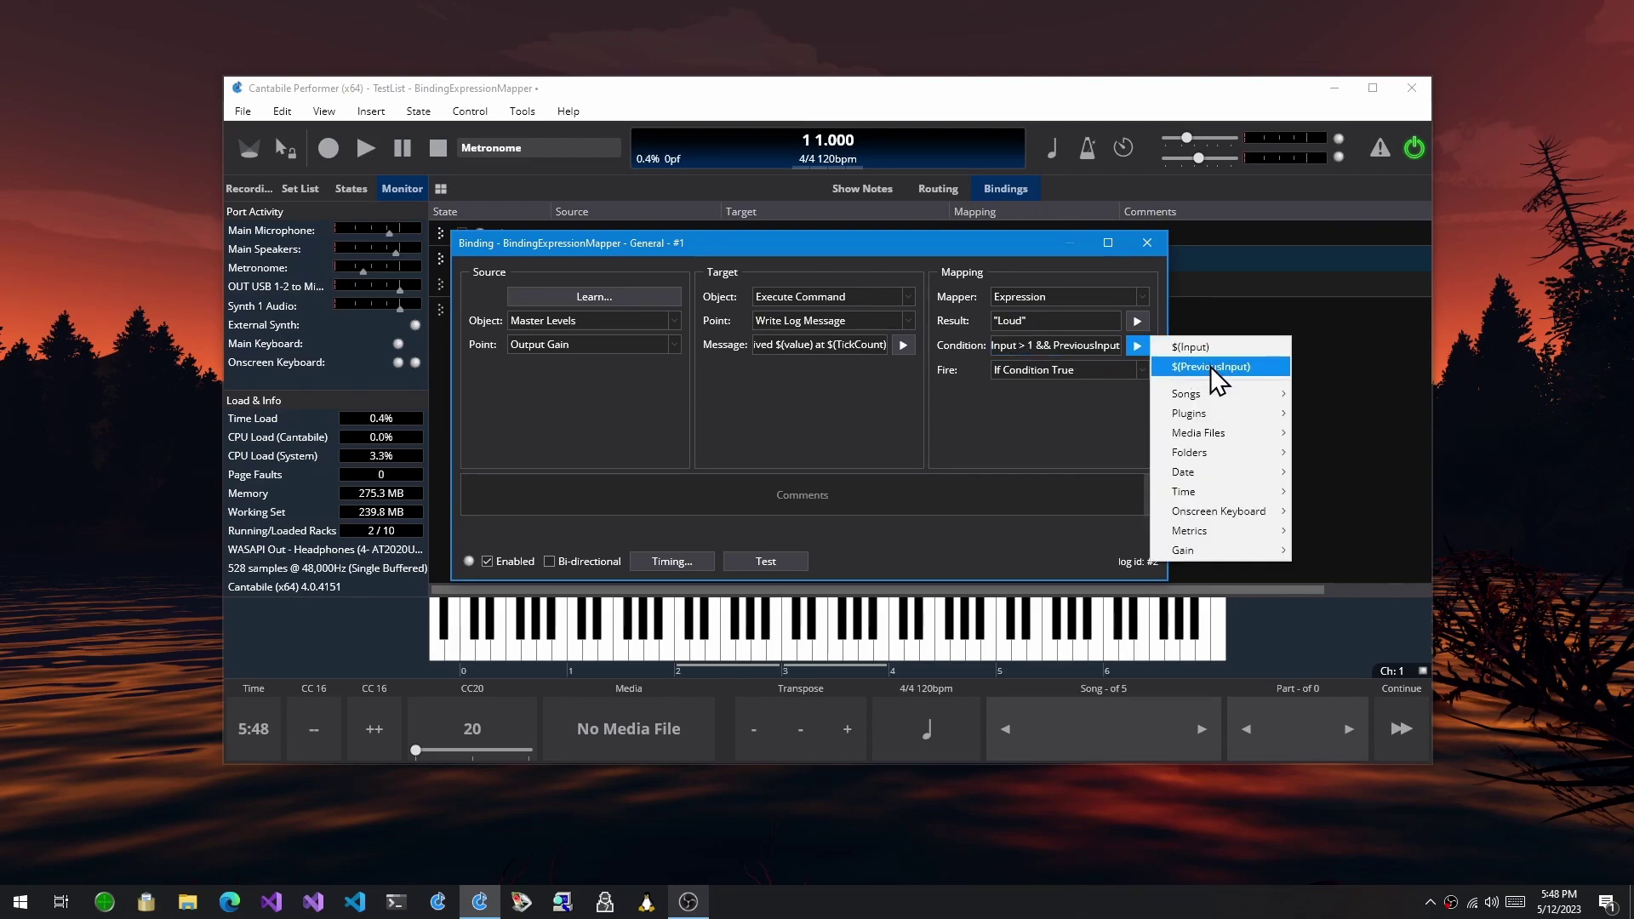
pyautogui.click(1083, 344)
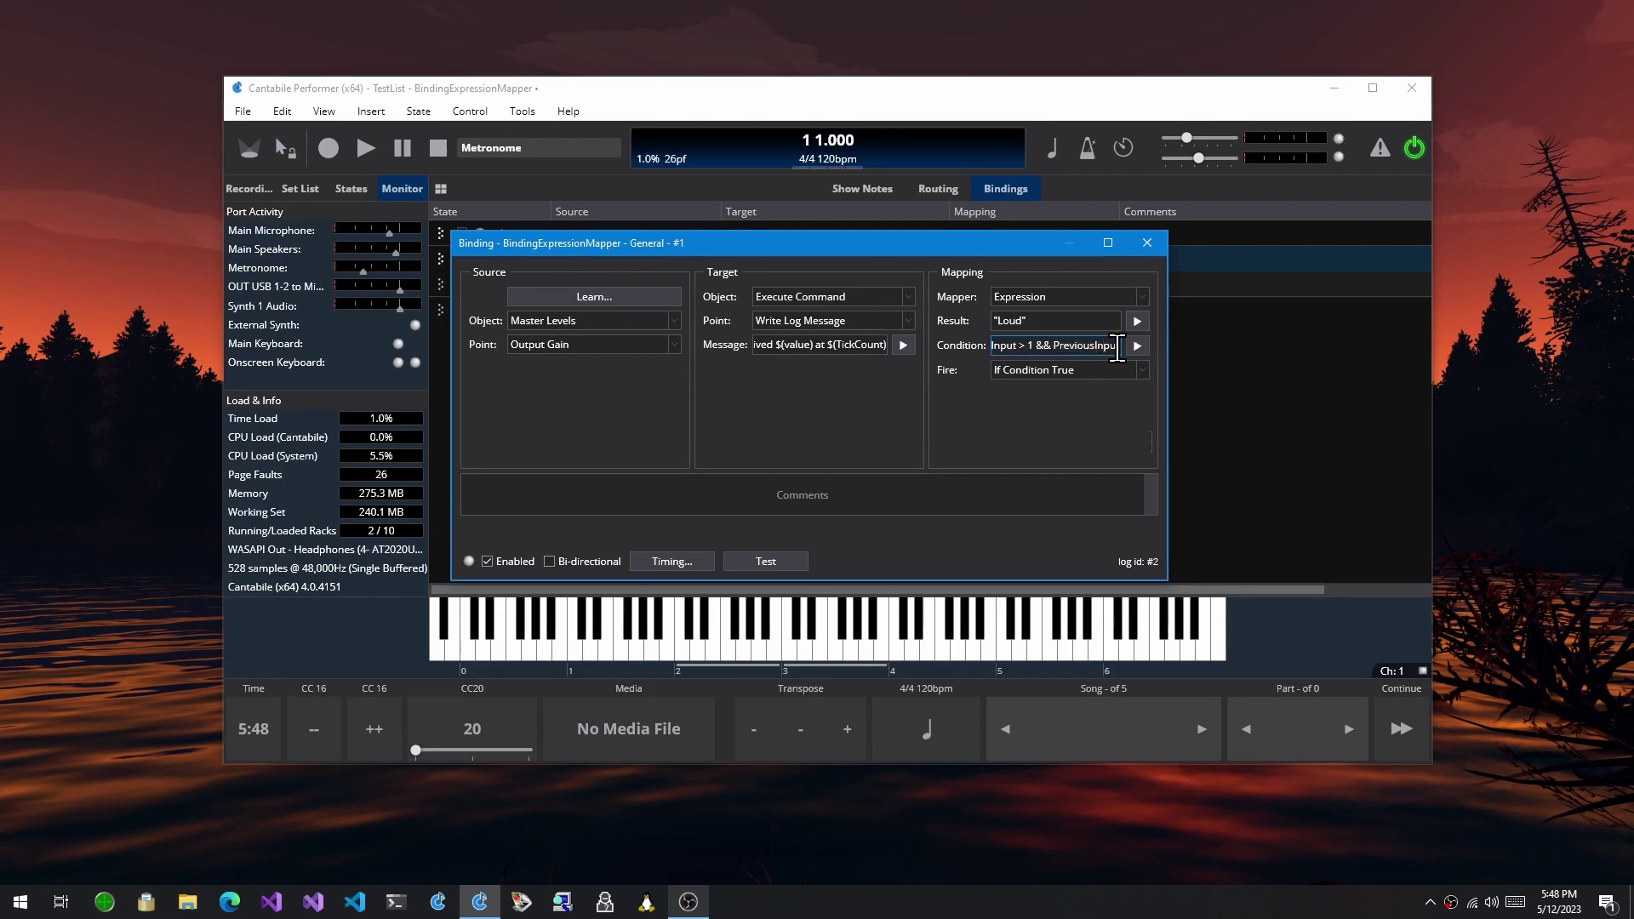
pyautogui.write('<= 1')
pyautogui.moveTo(1200, 162); pyautogui.dragTo(1296, 268)
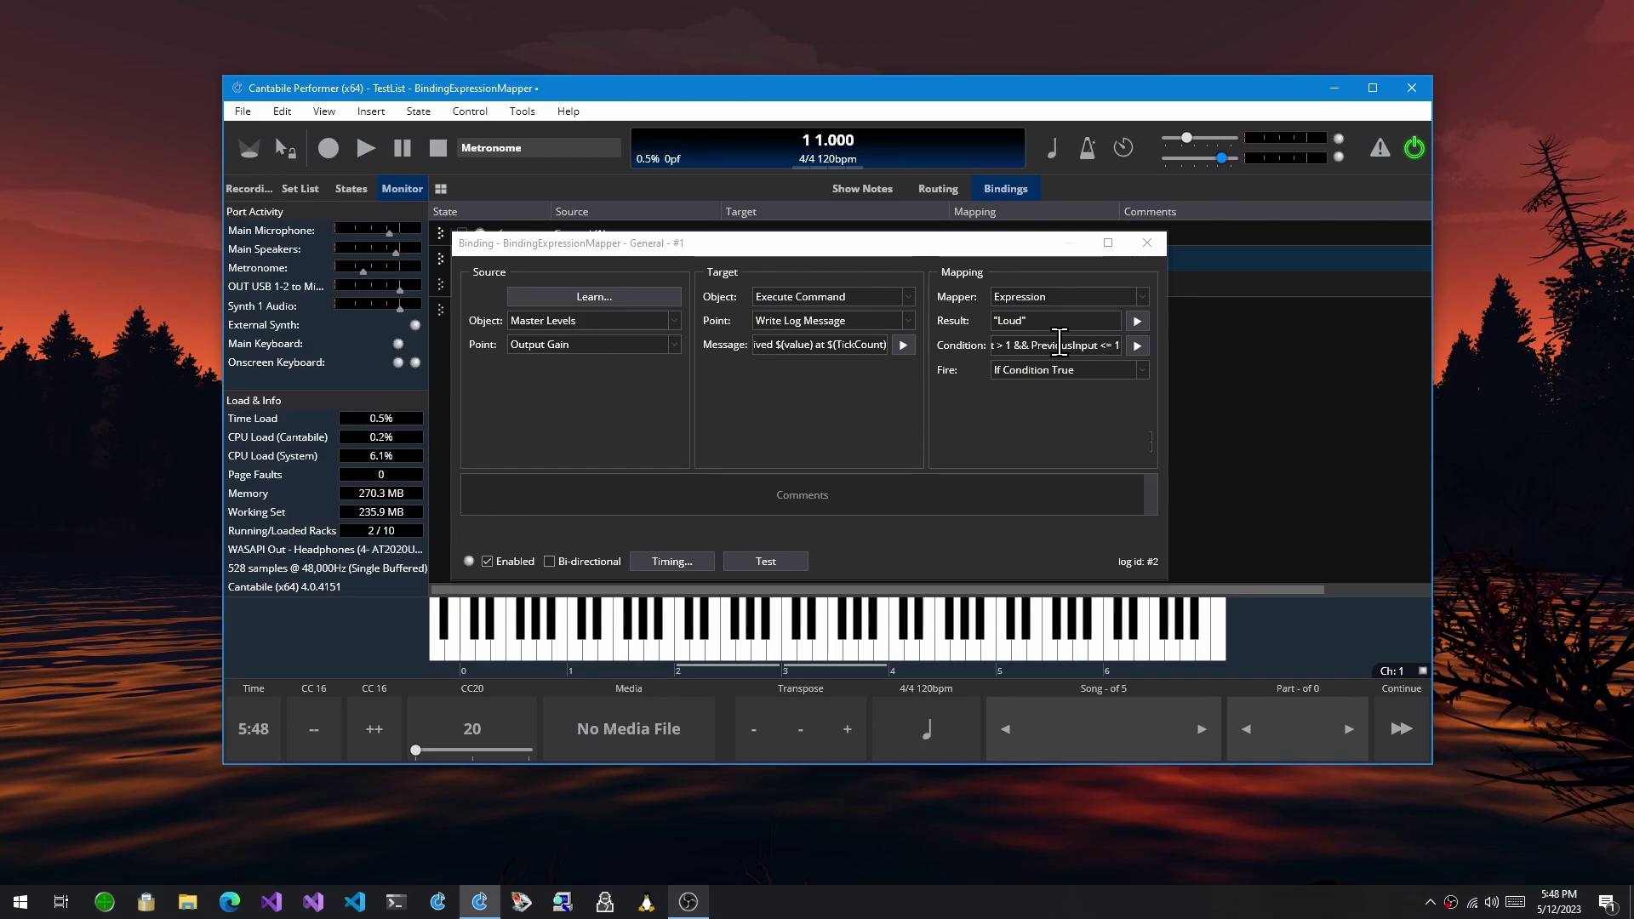
# Examine the variables offered for the result and condition expressions, including the Onscreen Keyboard functions, and the available mapper types
pyautogui.click(1138, 320)
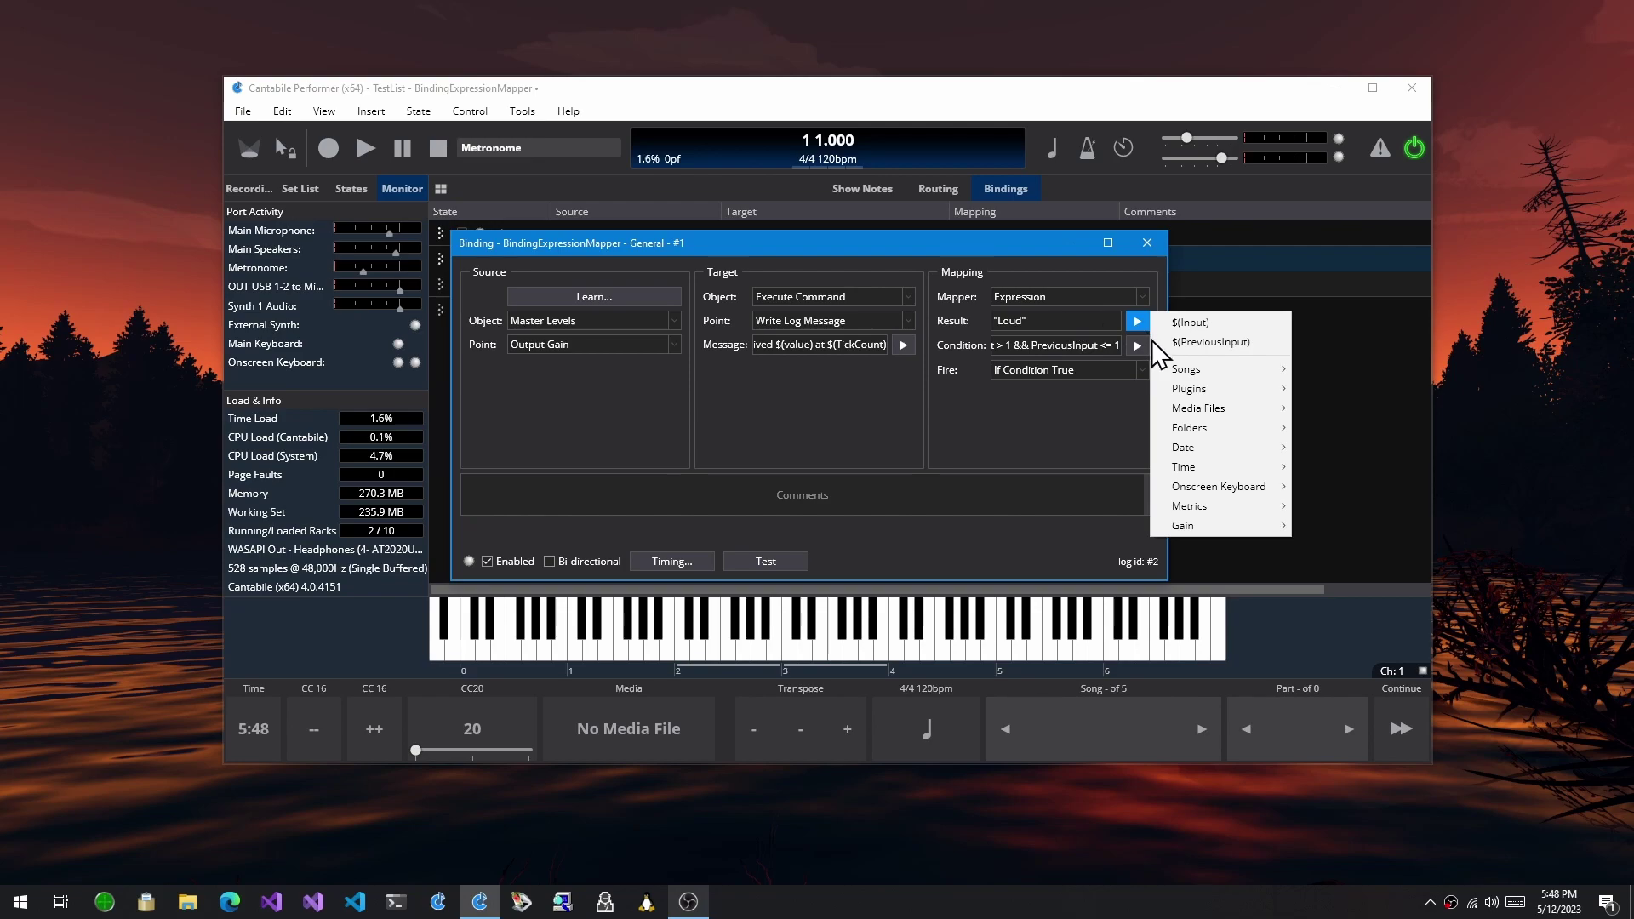
pyautogui.moveTo(1222, 489)
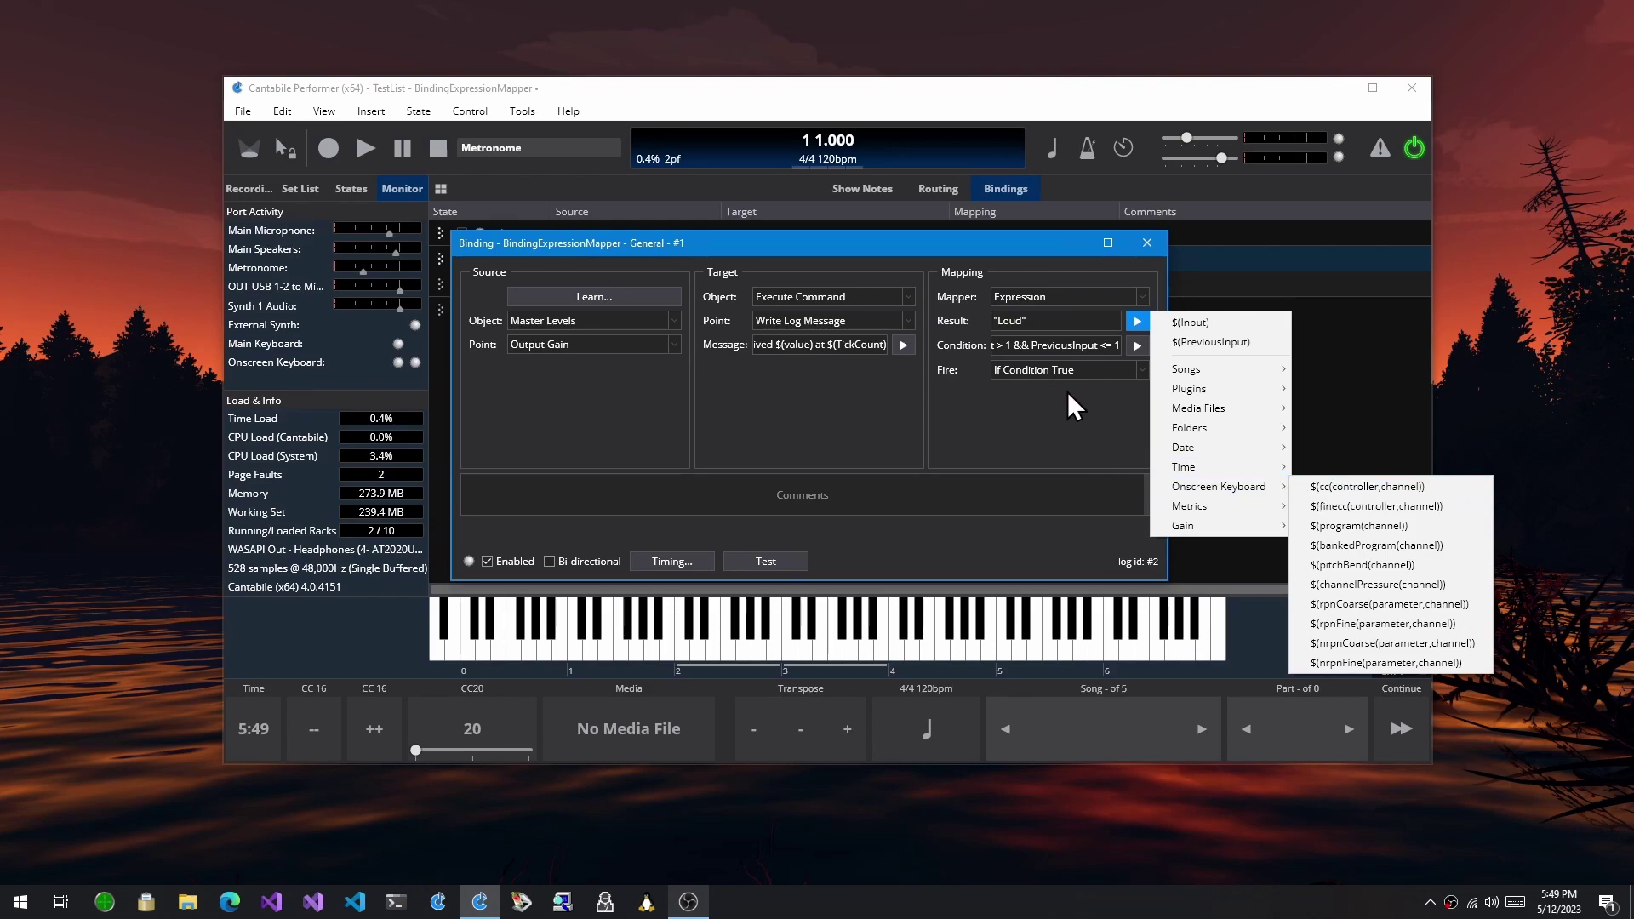
pyautogui.click(1091, 415)
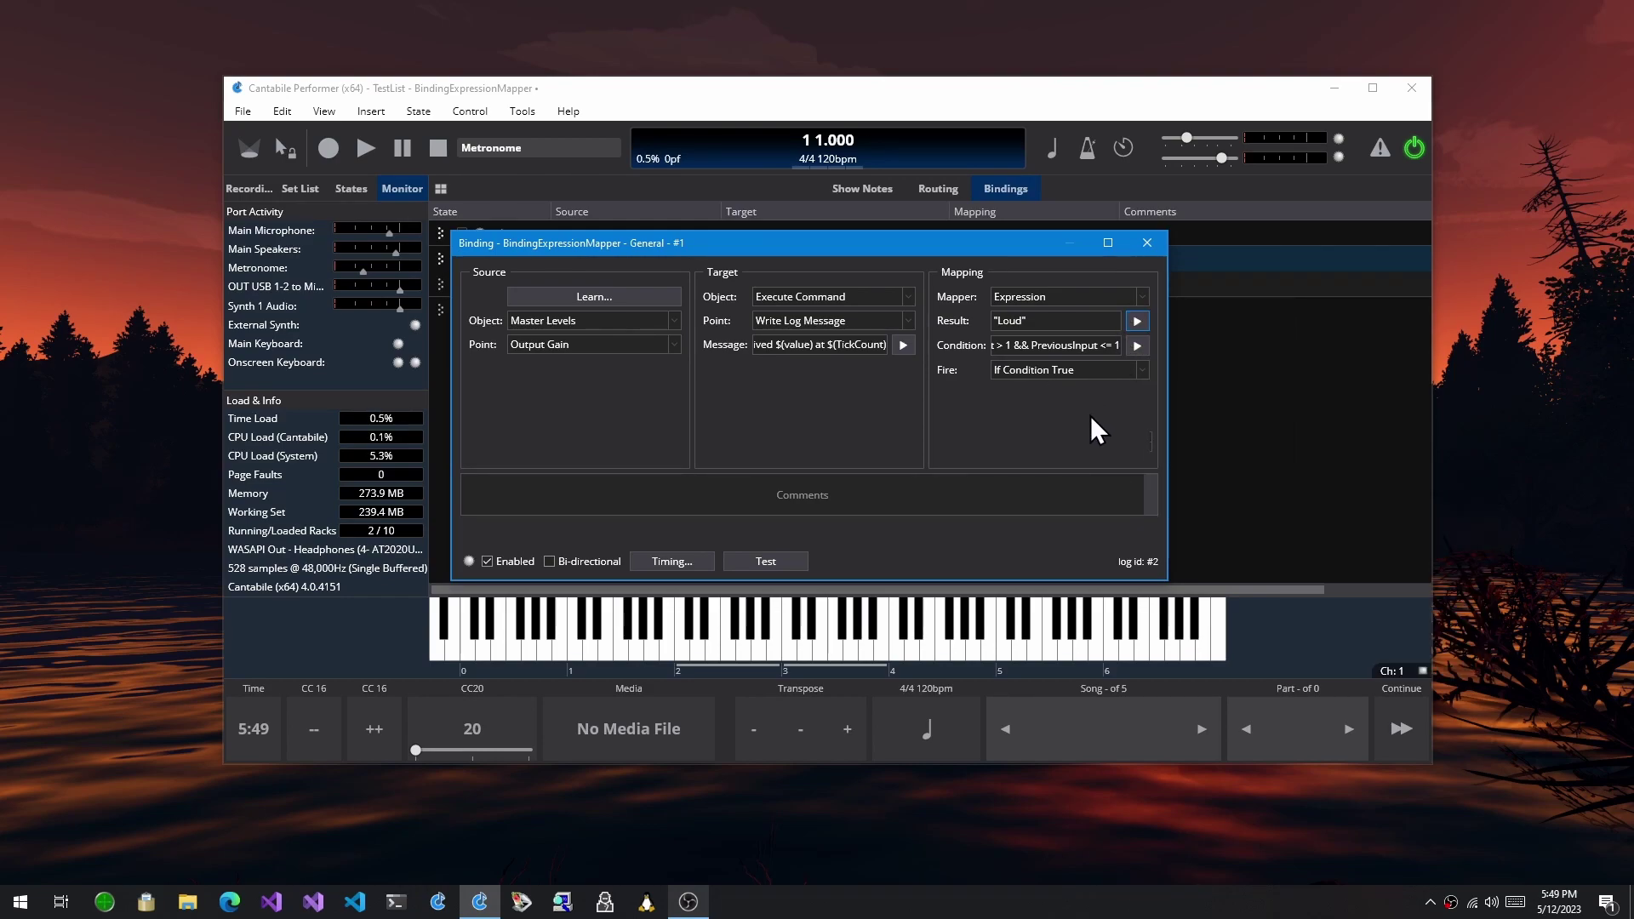
pyautogui.click(1137, 342)
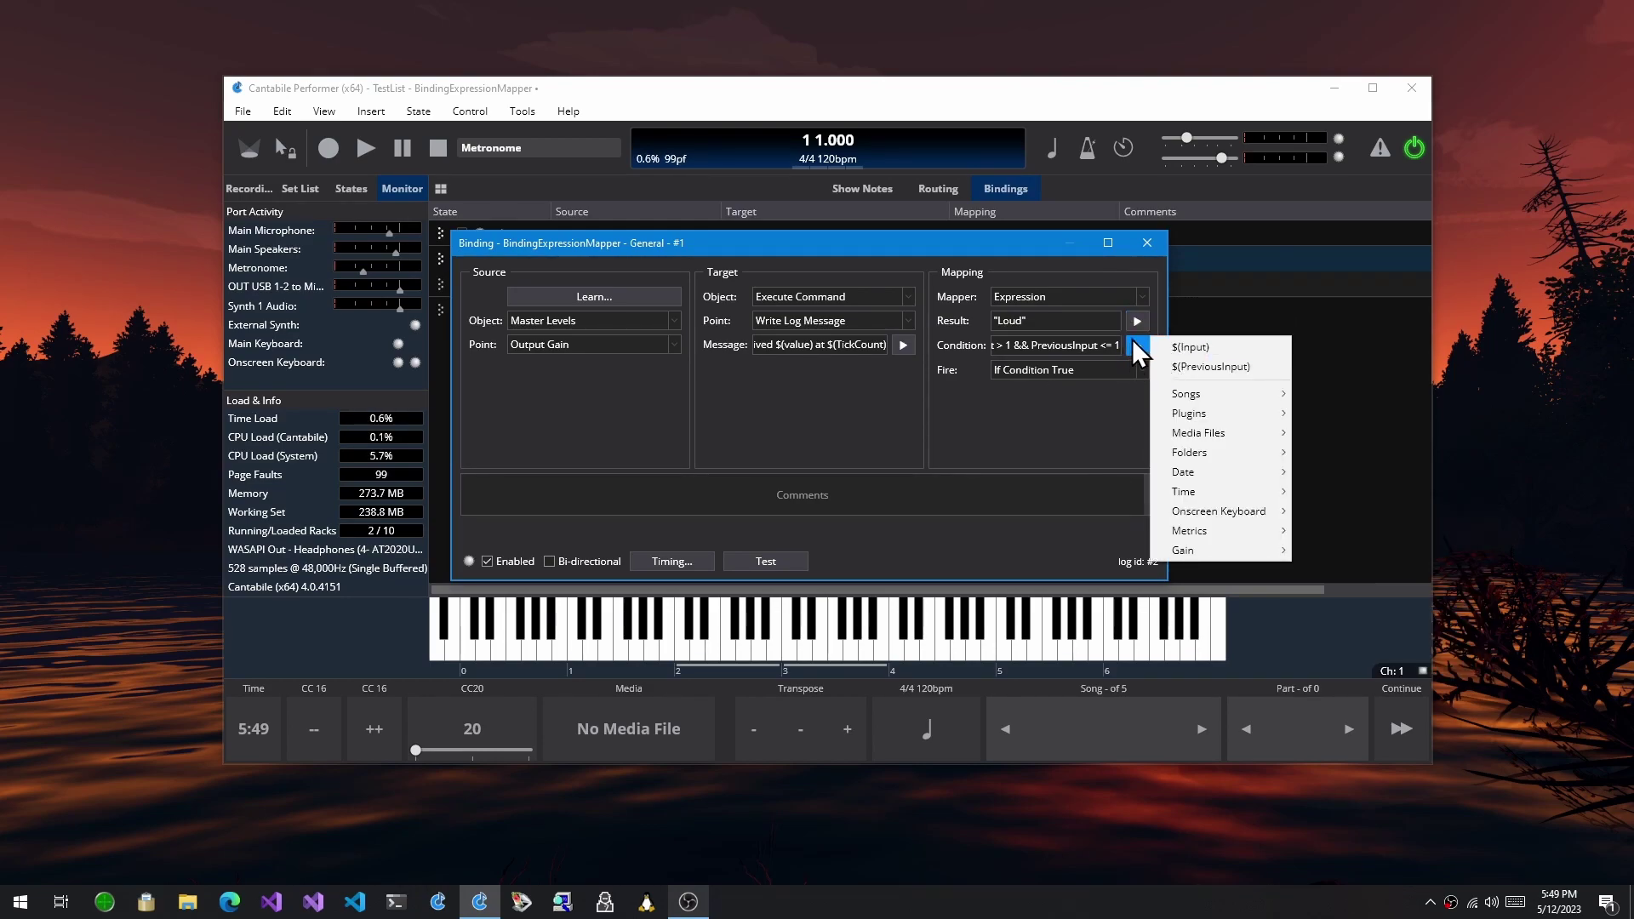
pyautogui.click(1040, 340)
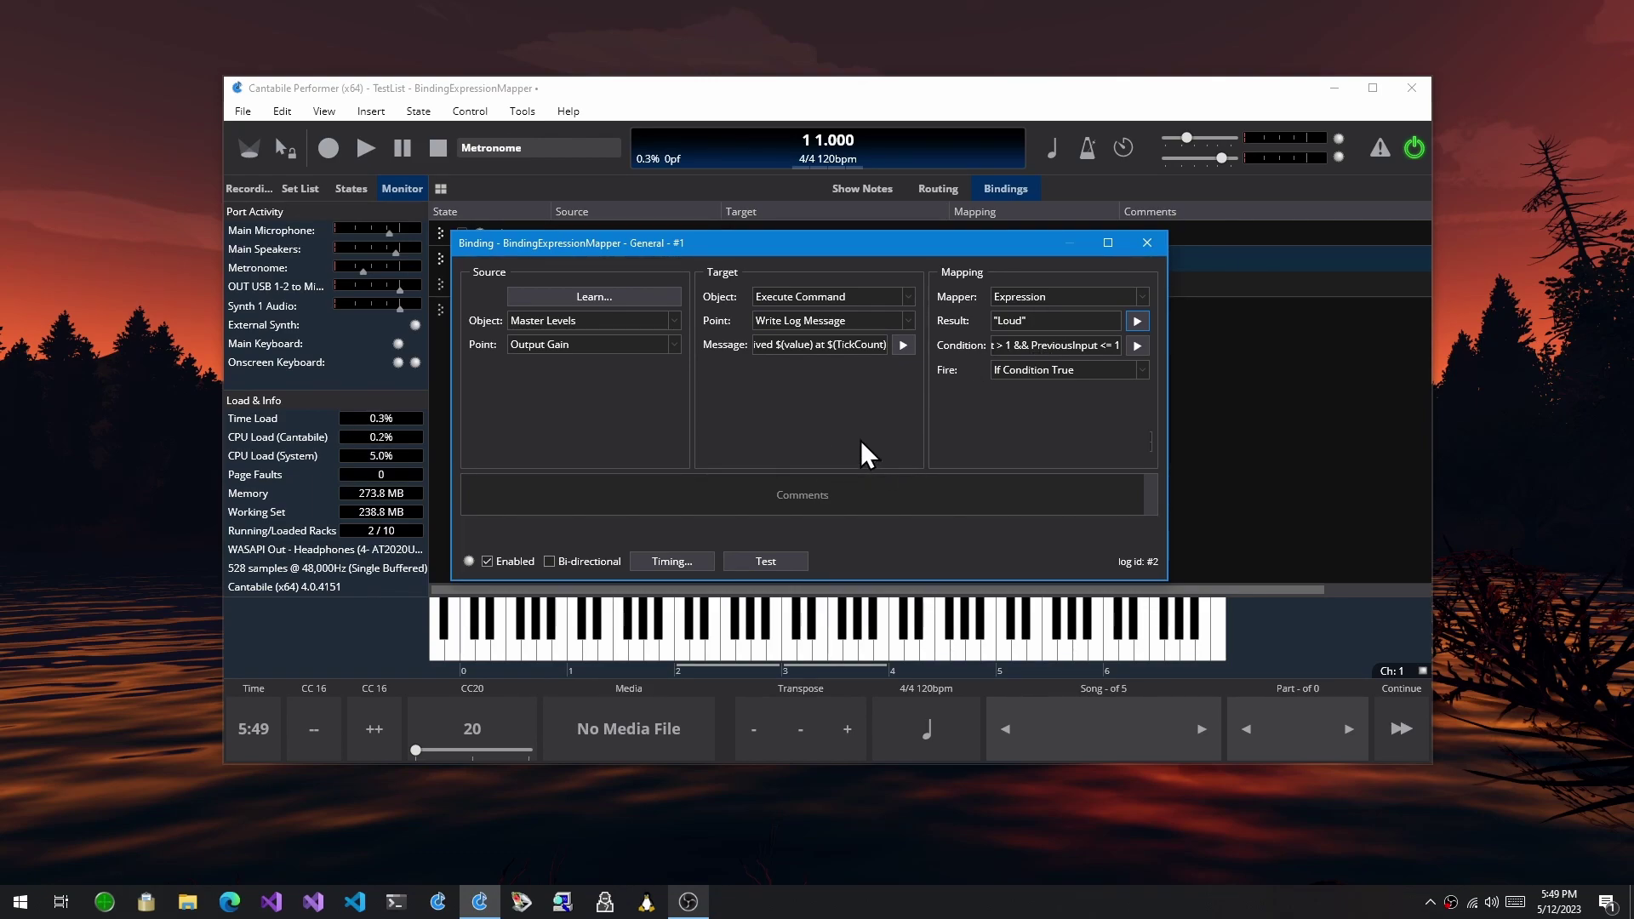
pyautogui.click(1019, 296)
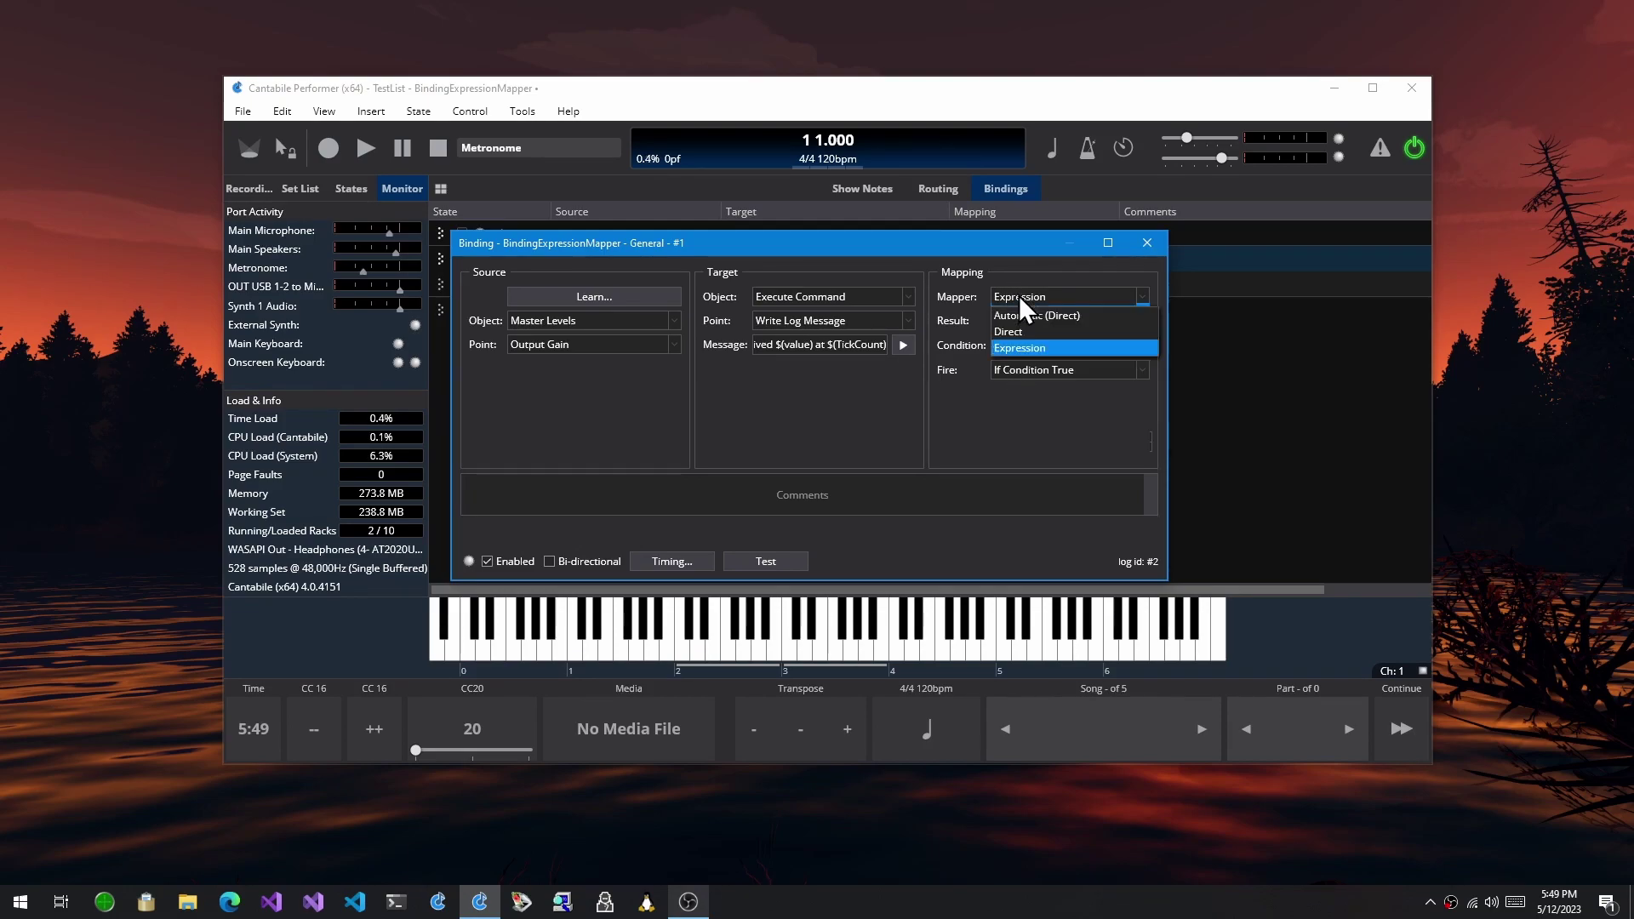
pyautogui.click(1039, 298)
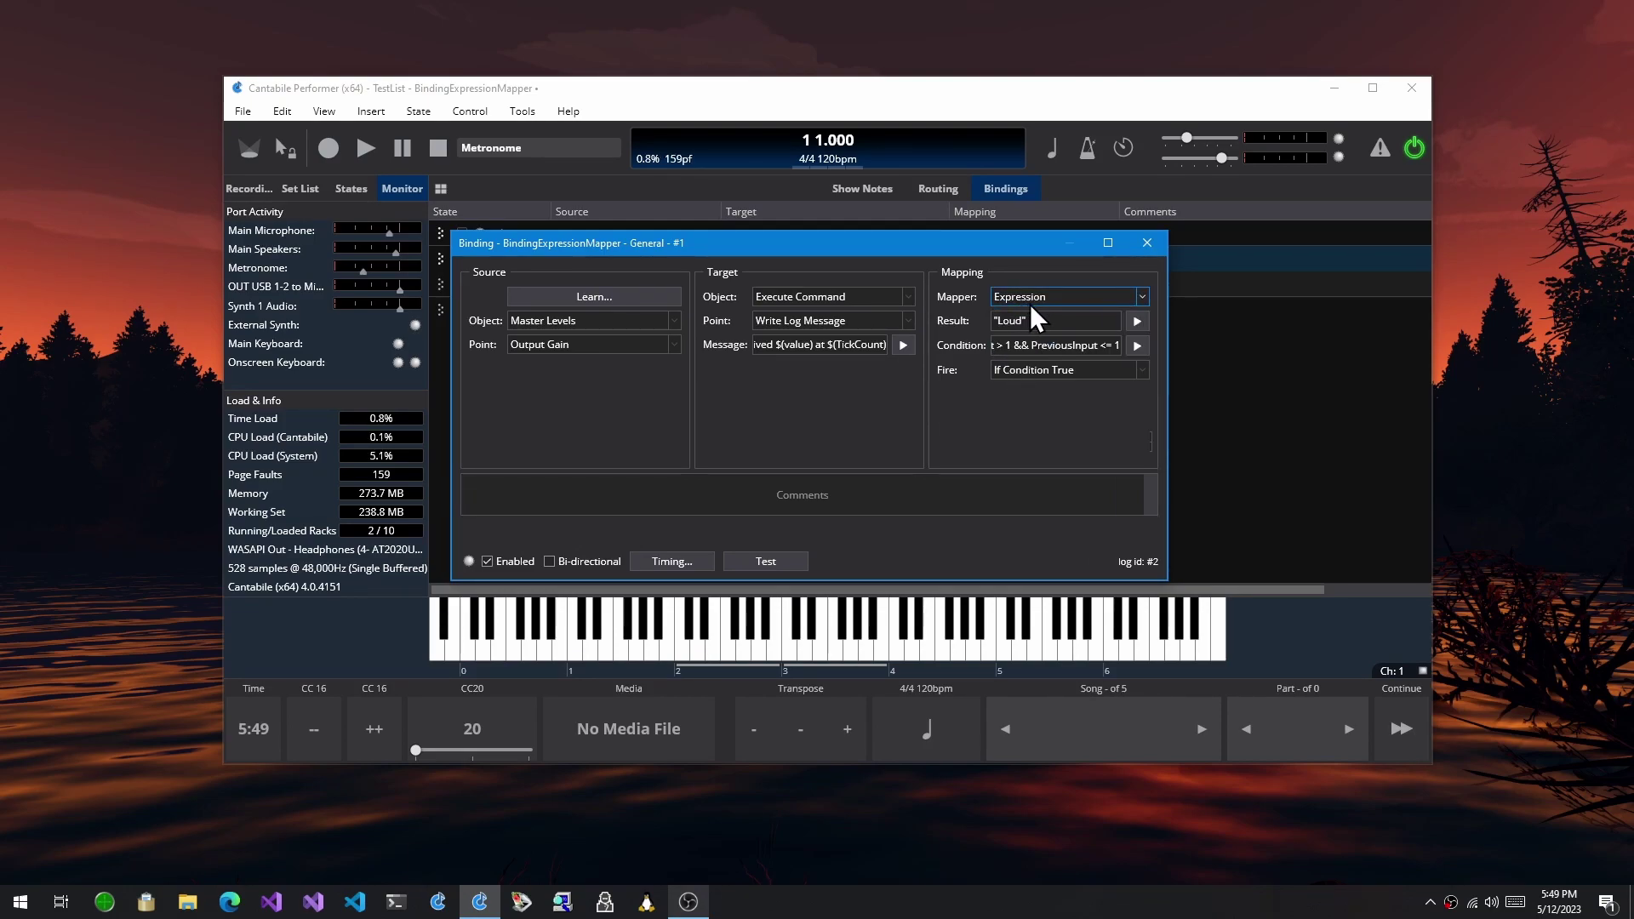
pyautogui.click(1023, 345)
pyautogui.click(1058, 345)
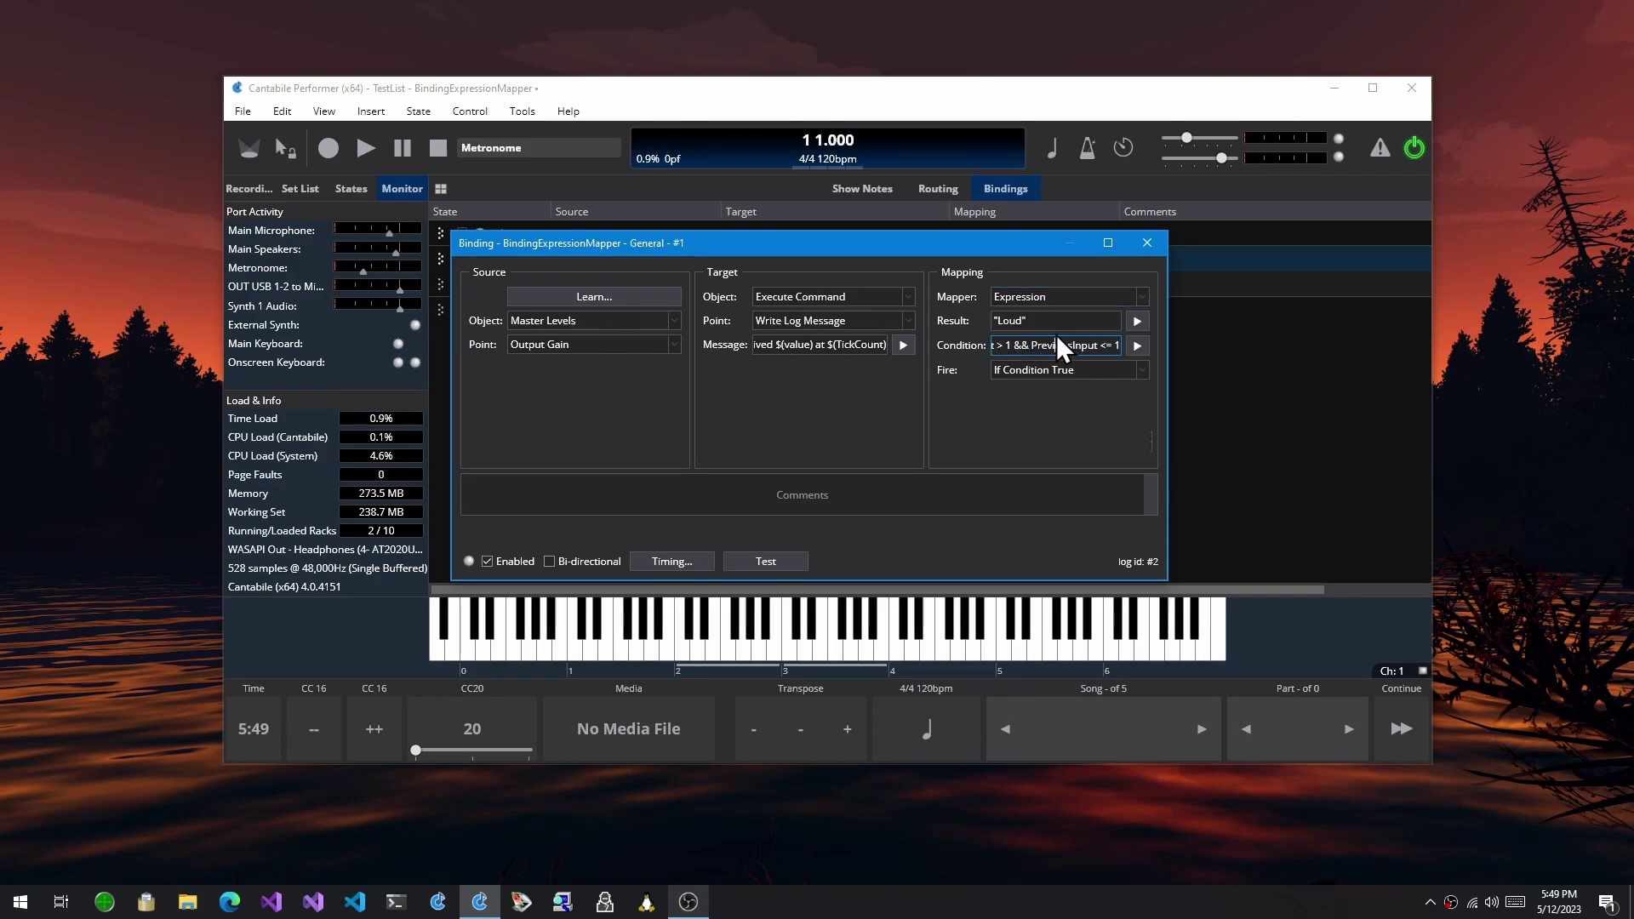